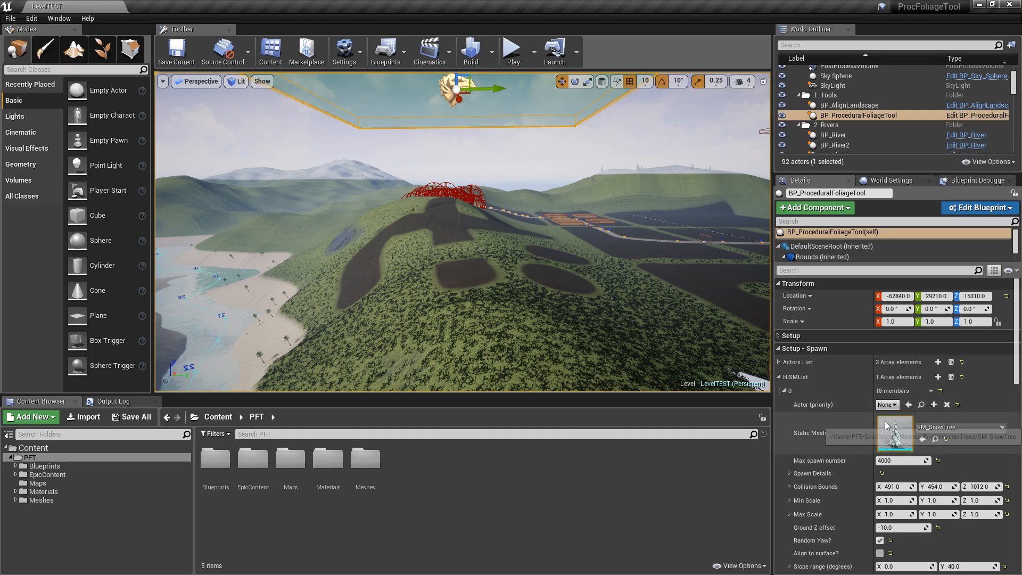
# - Set the procedural foliage tool's Bounds Scale to 100 in X and Y
pyautogui.scroll(-5, 958, 383)
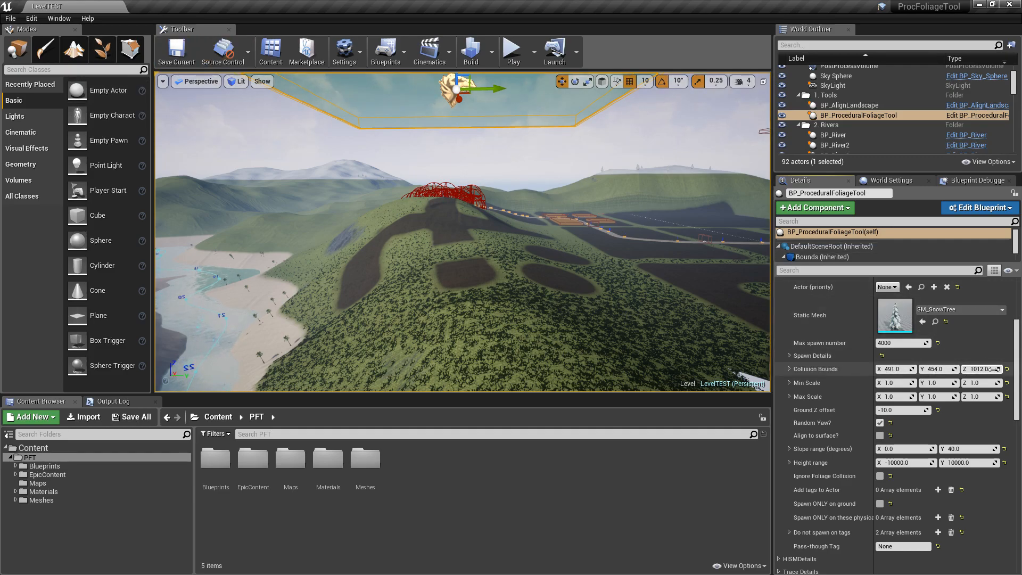
pyautogui.scroll(-3, 1017, 333)
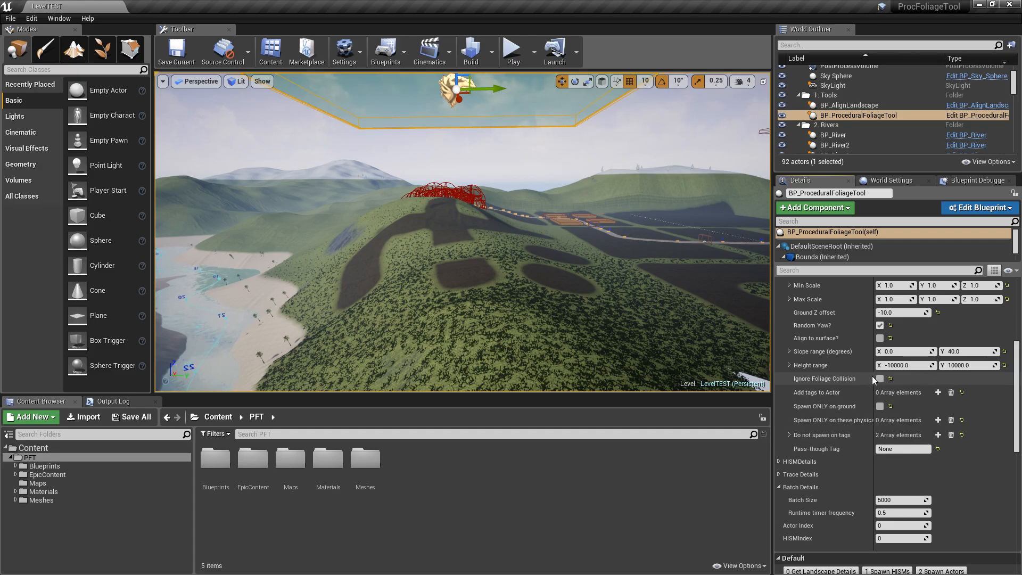
pyautogui.moveTo(1014, 353); pyautogui.dragTo(1014, 288)
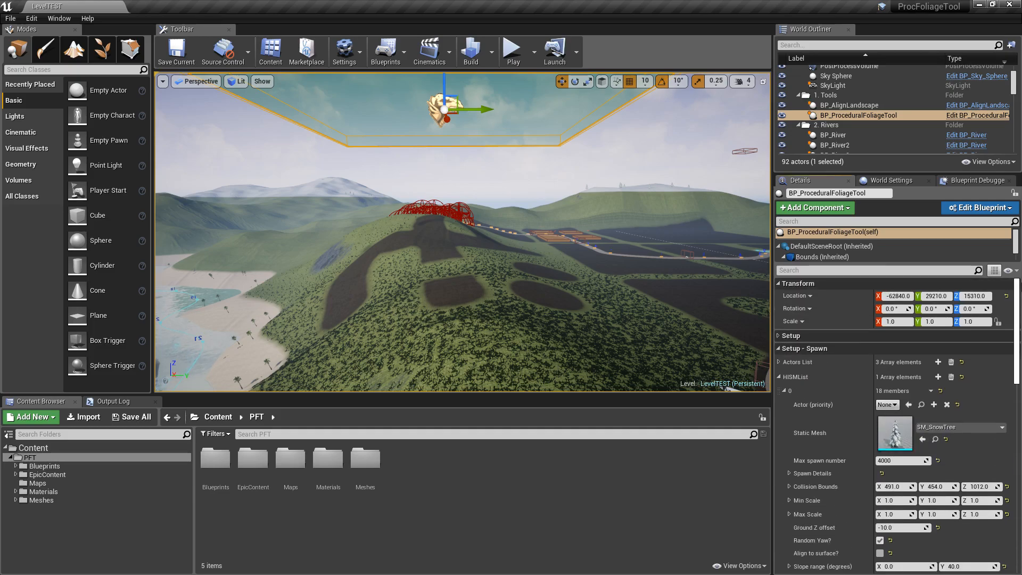
pyautogui.click(789, 336)
pyautogui.write('1')
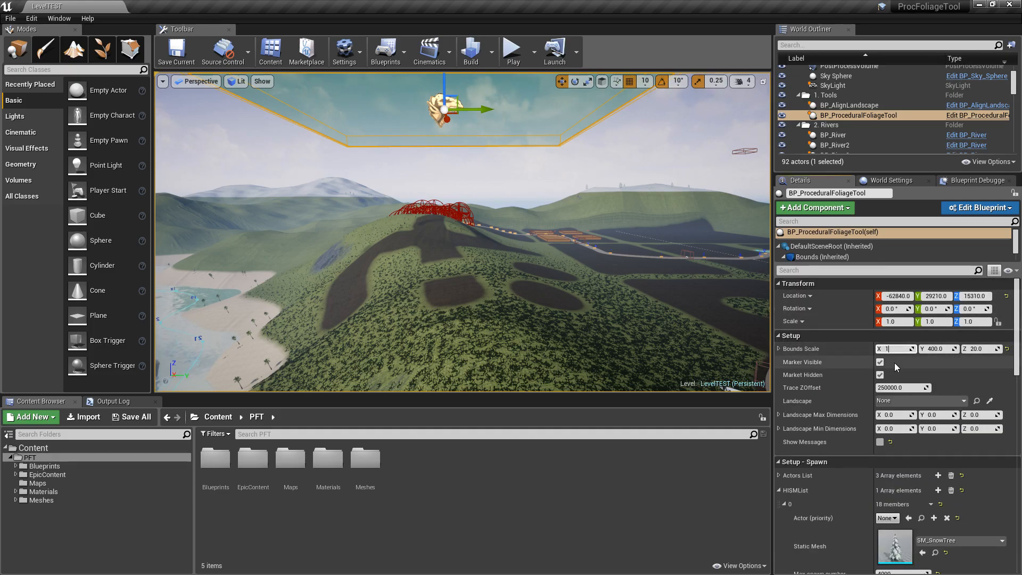
pyautogui.write('00')
pyautogui.press('Tab')
pyautogui.write('100')
pyautogui.press('Return')
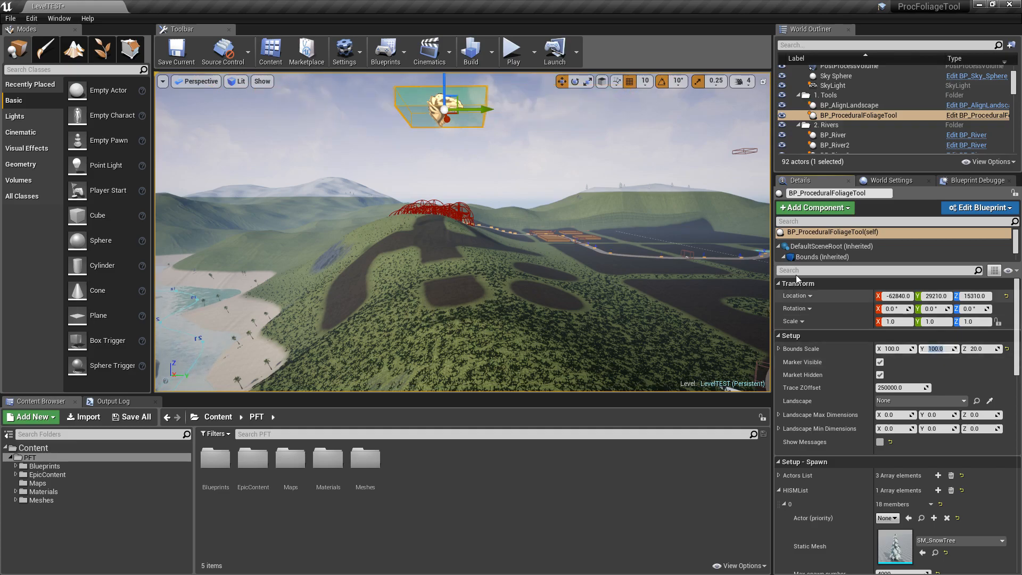
# - Set the foliage tool's Bounds Scale to 200 in both X and Y
pyautogui.click(895, 348)
pyautogui.write('200')
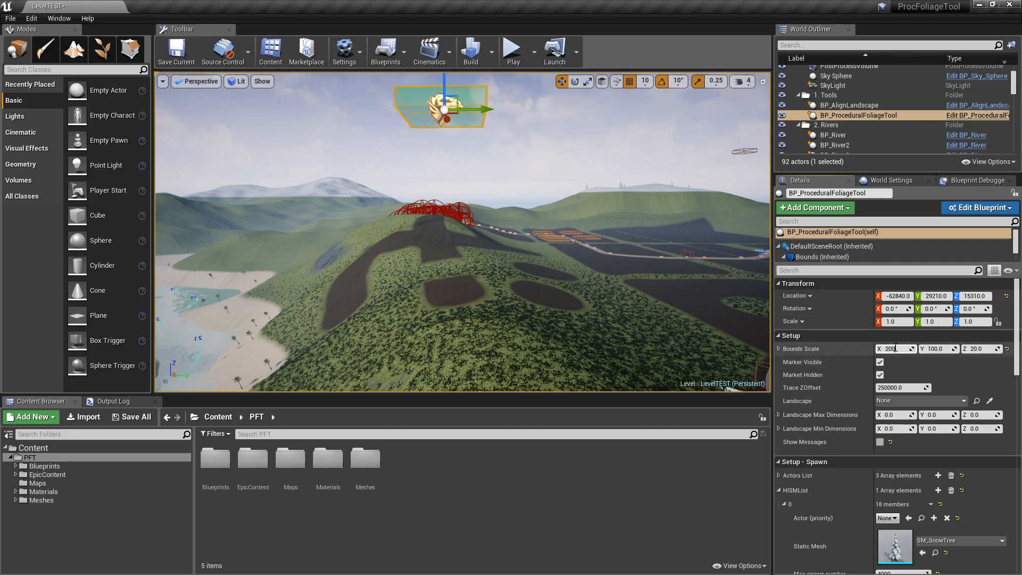
pyautogui.press('Tab')
pyautogui.write('200')
pyautogui.press('Return')
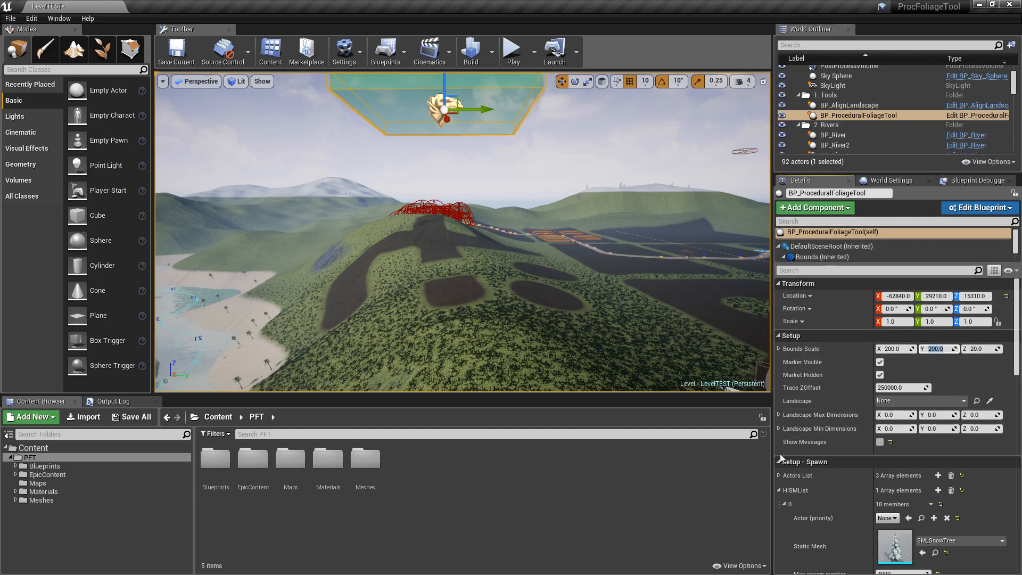
# - Spawn the snow tree HISMs within the bounds and inspect their placement on the hill
pyautogui.click(779, 490)
pyautogui.scroll(-4, 898, 423)
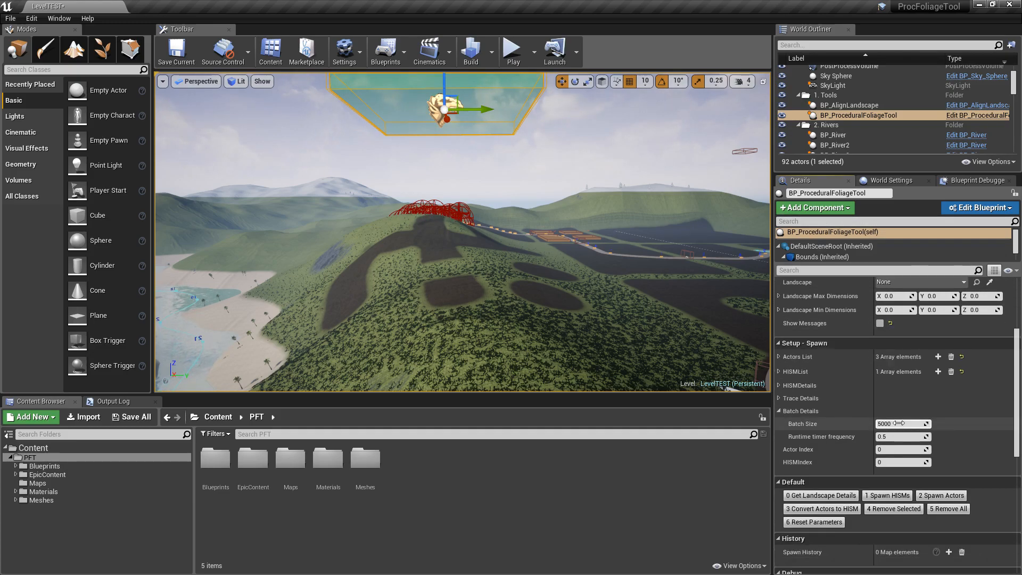
pyautogui.click(898, 498)
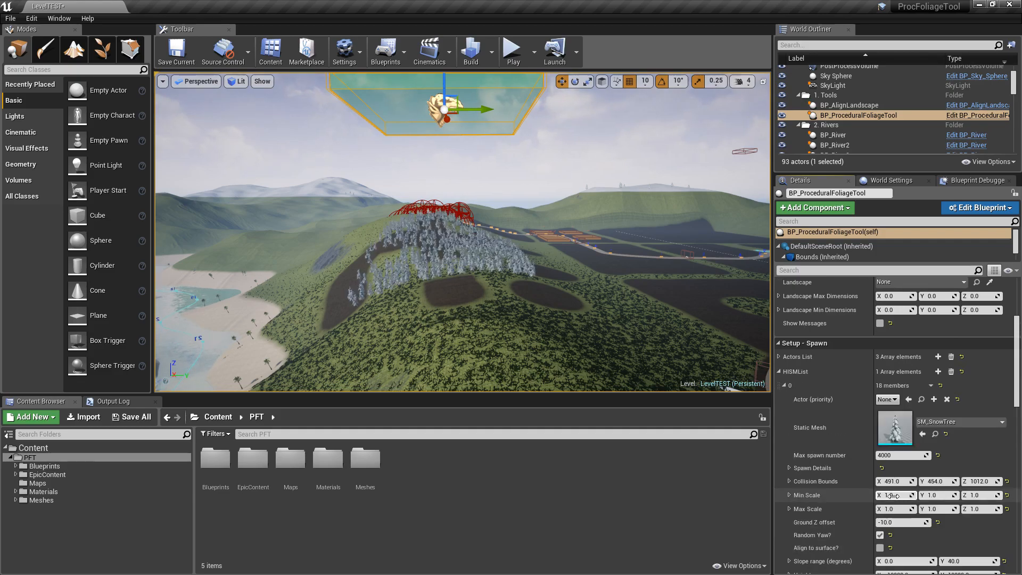
pyautogui.press('w')
pyautogui.moveTo(602, 187)
pyautogui.mouseDown(button='right')
pyautogui.moveTo(575, 185)
pyautogui.moveTo(591, 298)
pyautogui.moveTo(639, 293)
pyautogui.moveTo(714, 250)
pyautogui.moveTo(767, 237)
pyautogui.moveTo(758, 239)
pyautogui.moveTo(822, 255)
pyautogui.moveTo(842, 226)
pyautogui.moveTo(820, 211)
pyautogui.moveTo(603, 196)
pyautogui.mouseUp(button='right')
pyautogui.press('w')
pyautogui.press('a')
pyautogui.press('w')
pyautogui.press('a')
pyautogui.press('s')
# - Run Spawn HISMs four more times to fill the remaining gaps among the snow trees
pyautogui.click(779, 372)
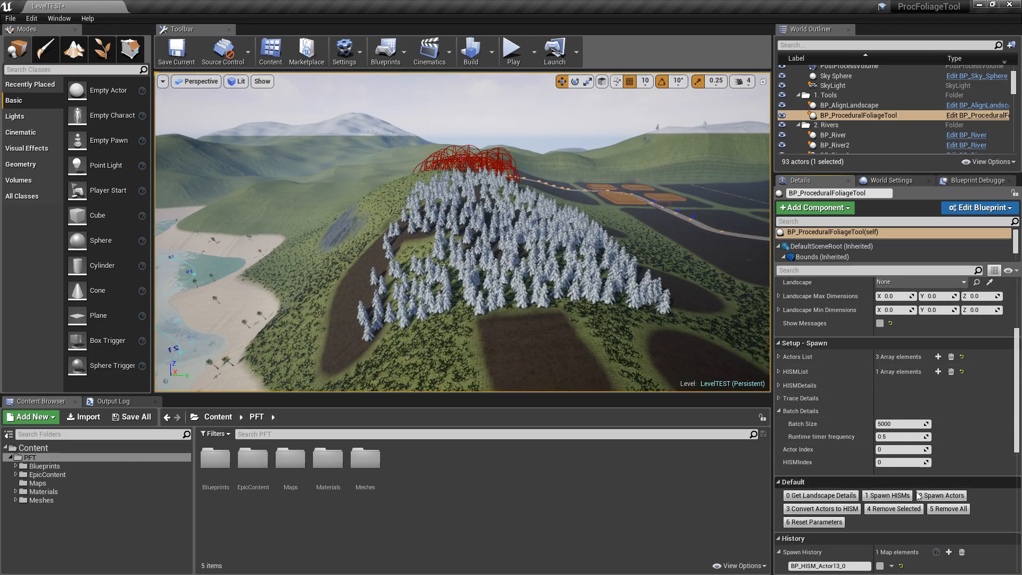
pyautogui.click(901, 497)
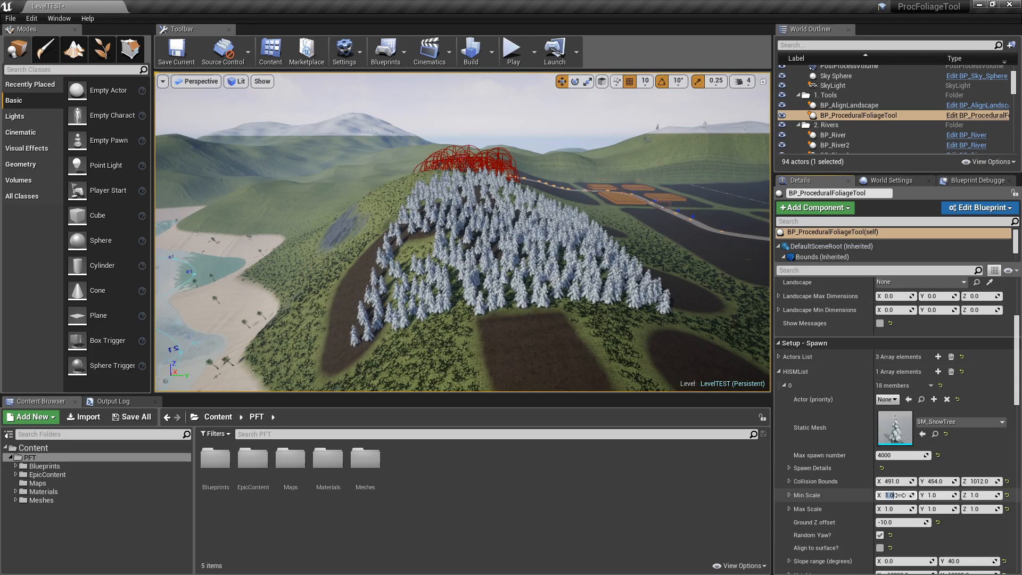
pyautogui.click(778, 344)
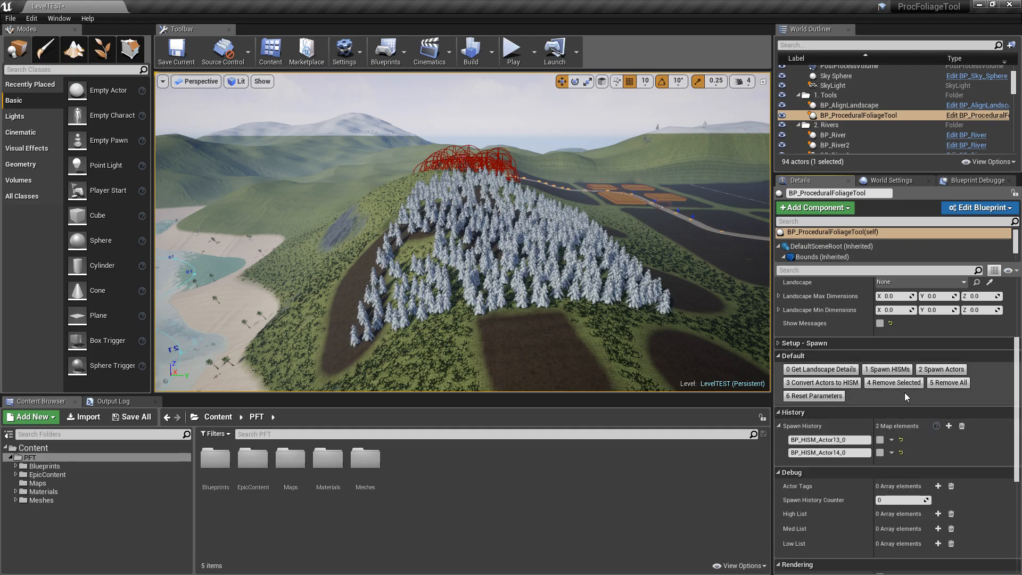
pyautogui.click(890, 370)
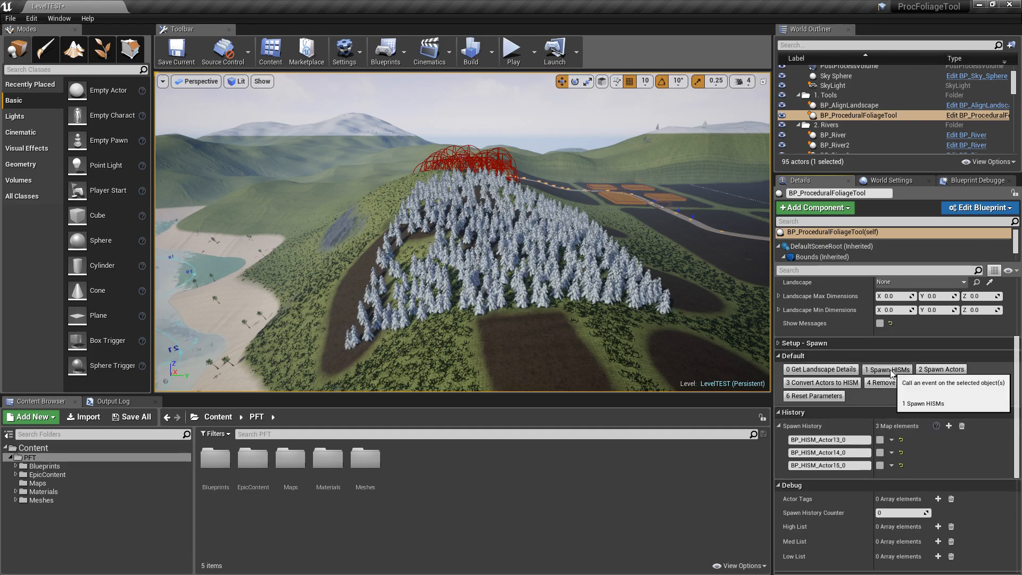
pyautogui.click(891, 370)
pyautogui.click(891, 369)
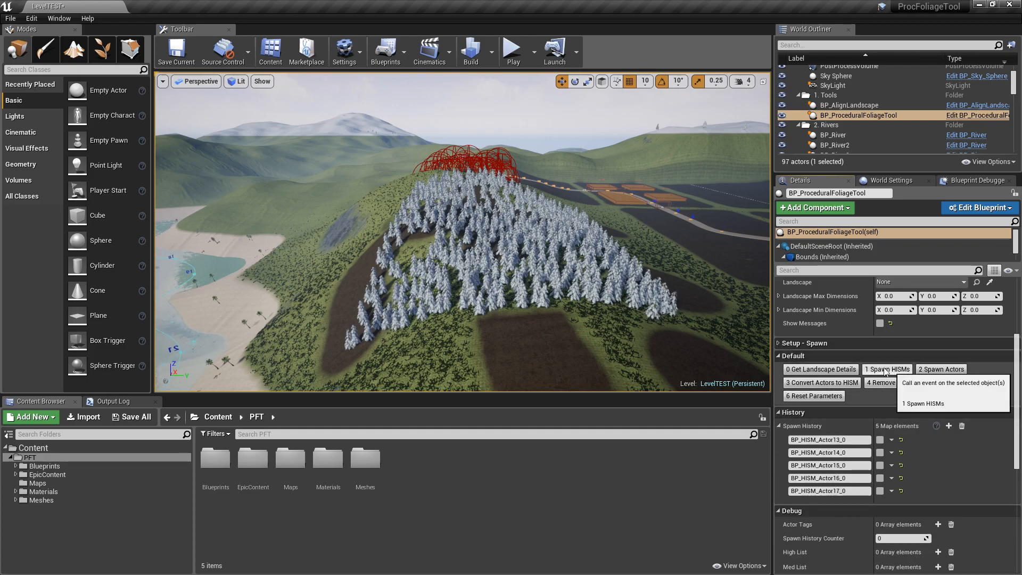
# - Check the tree spacing from above, and remove all spawned foliage
pyautogui.moveTo(359, 228); pyautogui.dragTo(408, 228, button='right')
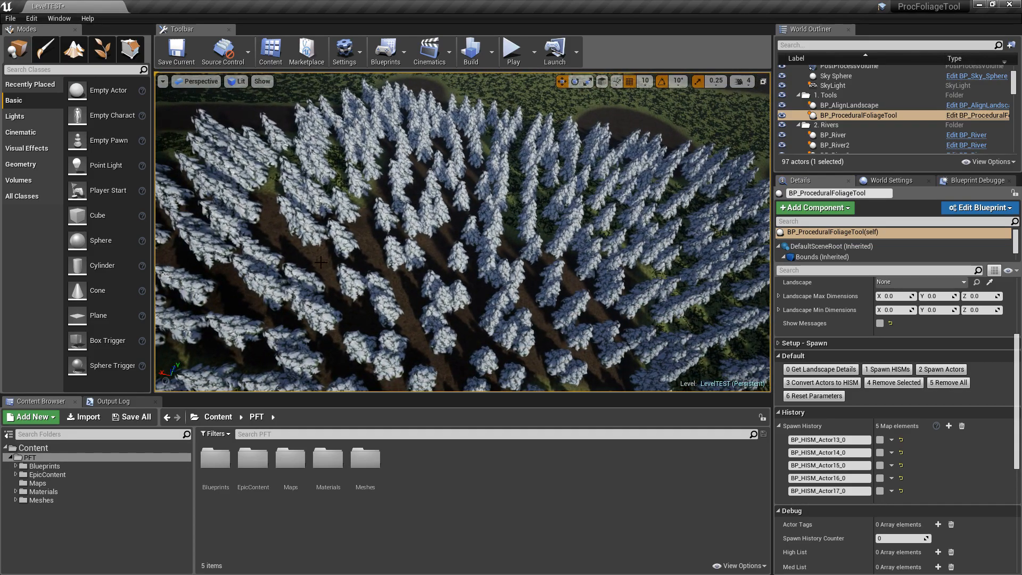
pyautogui.moveTo(495, 198); pyautogui.dragTo(492, 140, button='right')
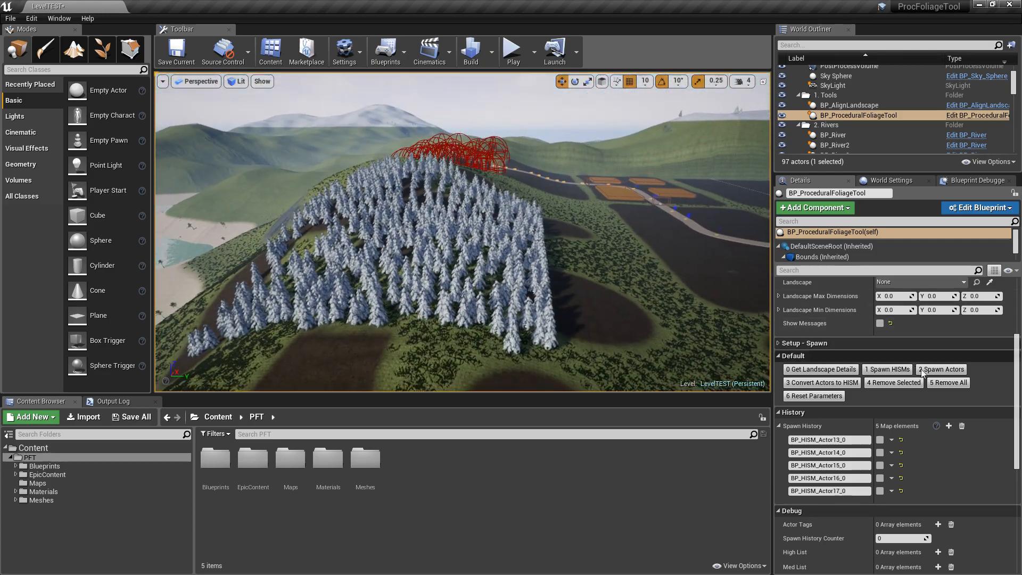
pyautogui.click(949, 382)
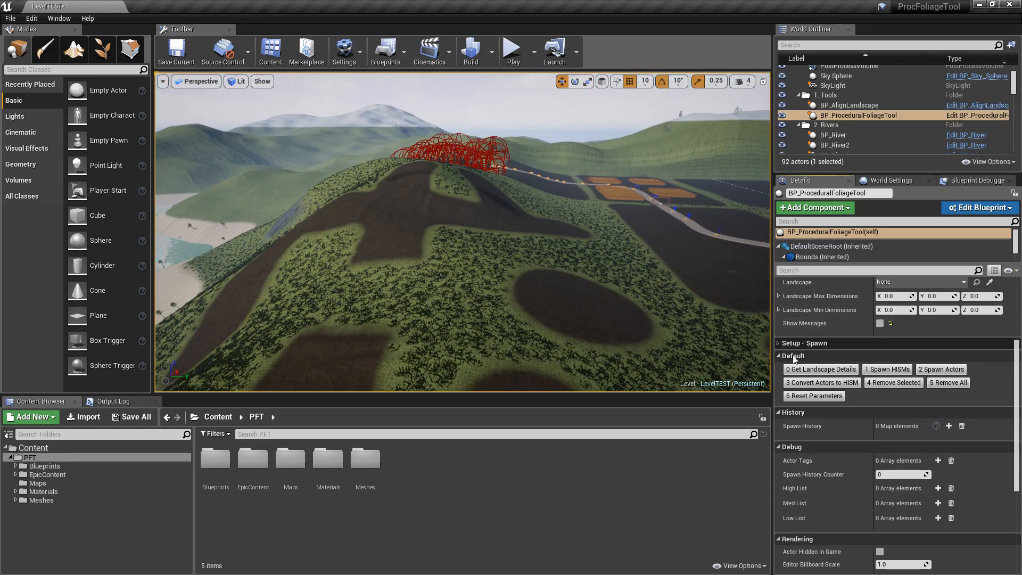
# - Enable Ignore Foliage Collision for the SM_SnowTree entry in the HISM list
pyautogui.click(778, 343)
pyautogui.scroll(-3, 813, 420)
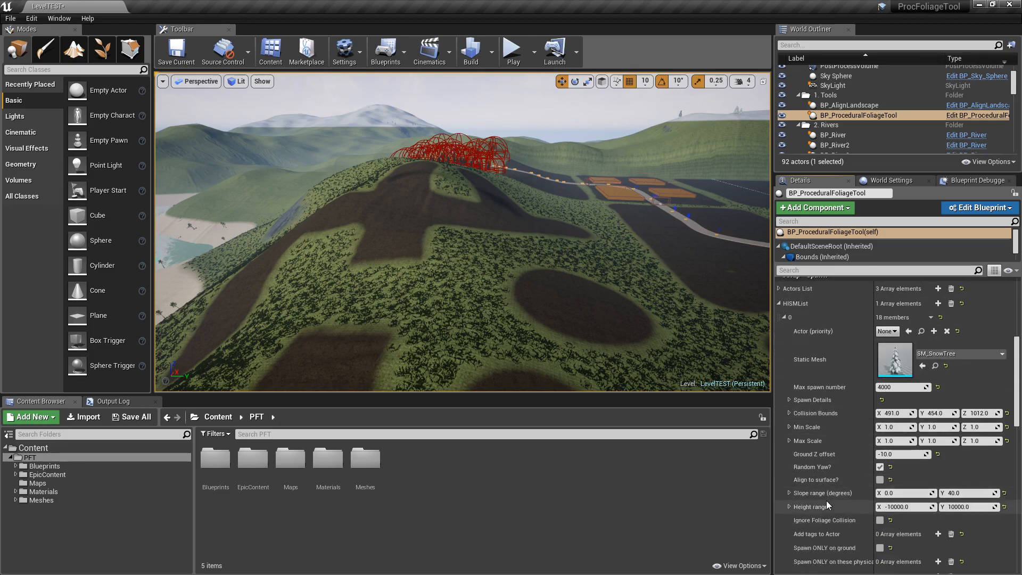
pyautogui.click(880, 521)
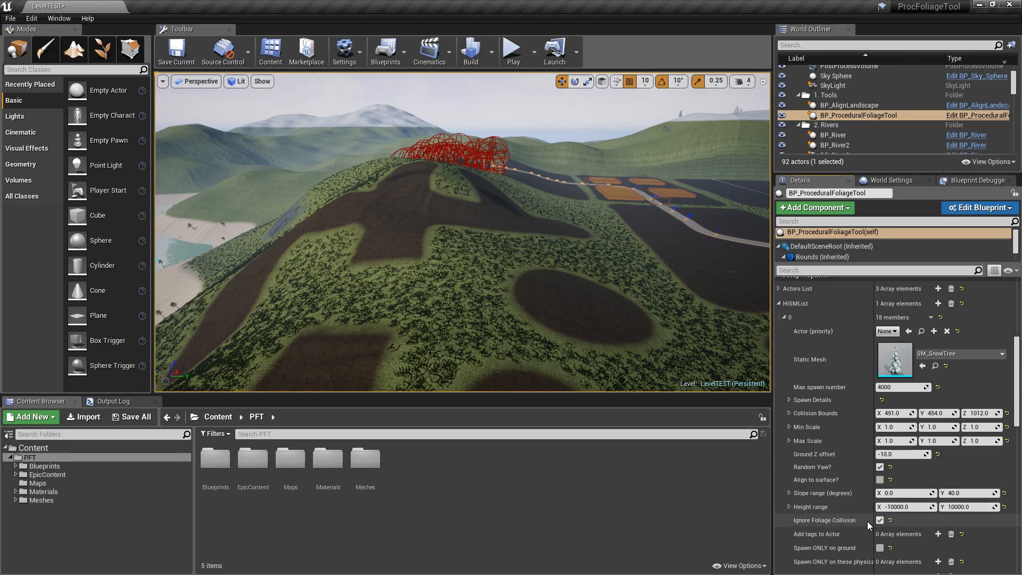
pyautogui.moveTo(608, 220); pyautogui.dragTo(597, 178, button='right')
pyautogui.press('s')
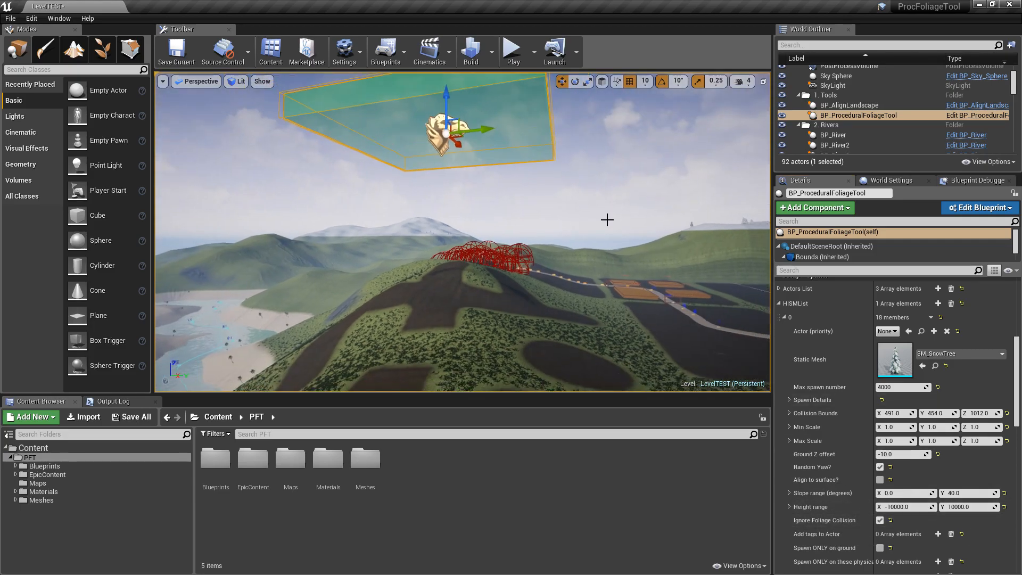
# - Spawn the snow tree HISMs with foliage collision ignored
pyautogui.scroll(2, 788, 298)
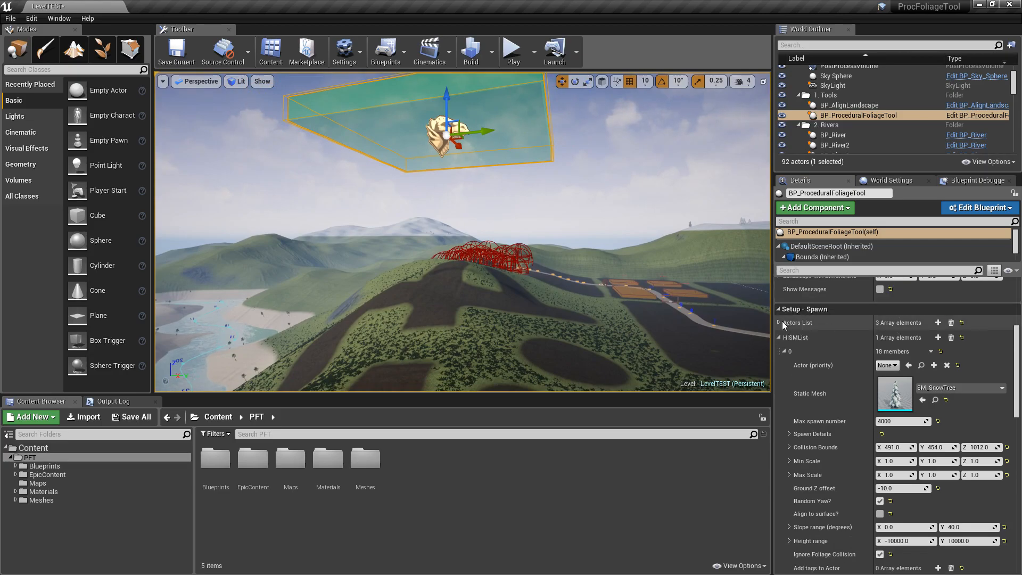
pyautogui.click(779, 309)
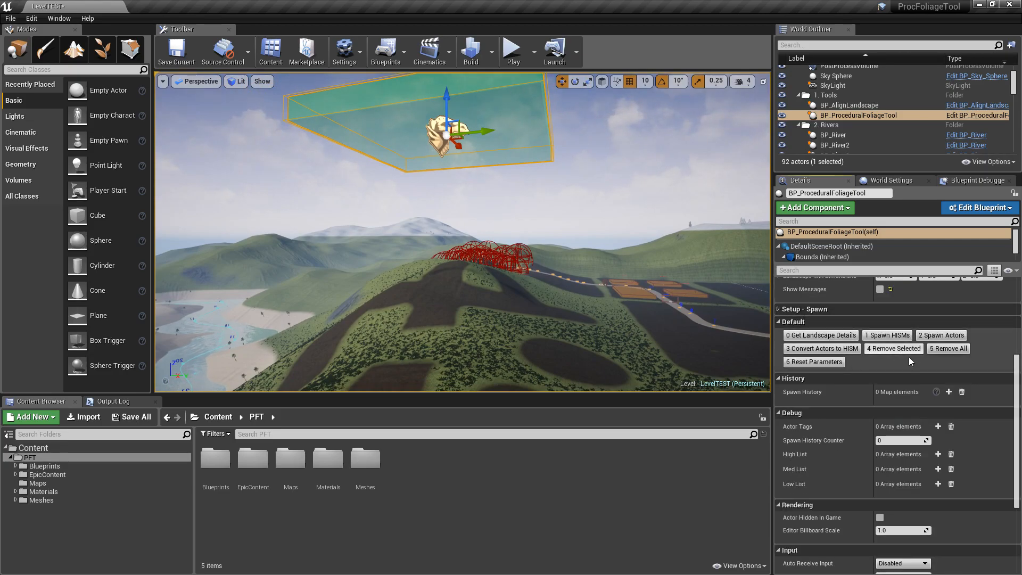
pyautogui.click(888, 335)
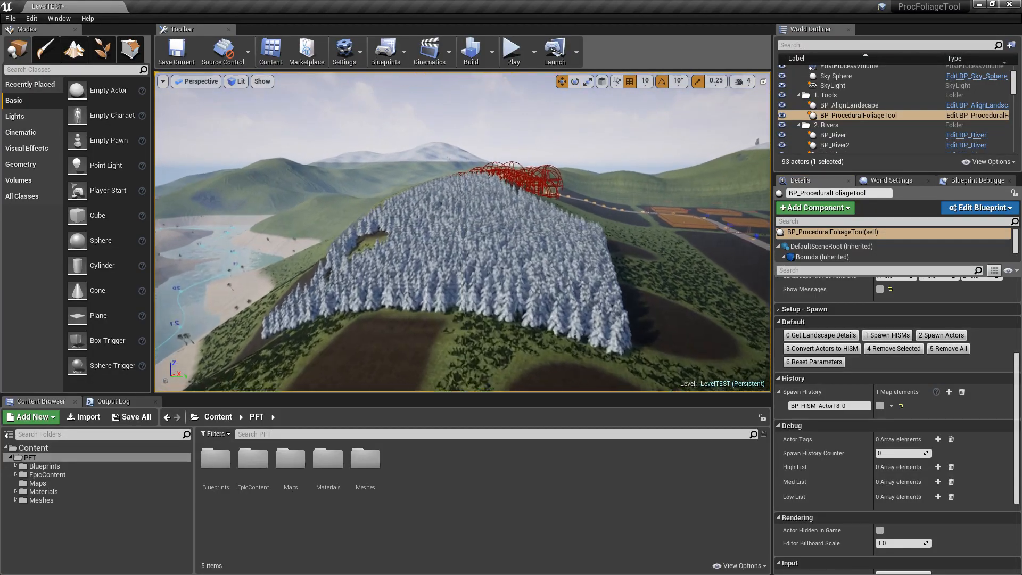
# - Examine the density and overlap of the spawned snow trees from several angles over the hill
pyautogui.moveTo(463, 232); pyautogui.dragTo(626, 208, button='right')
pyautogui.moveTo(464, 232); pyautogui.dragTo(467, 314, button='right')
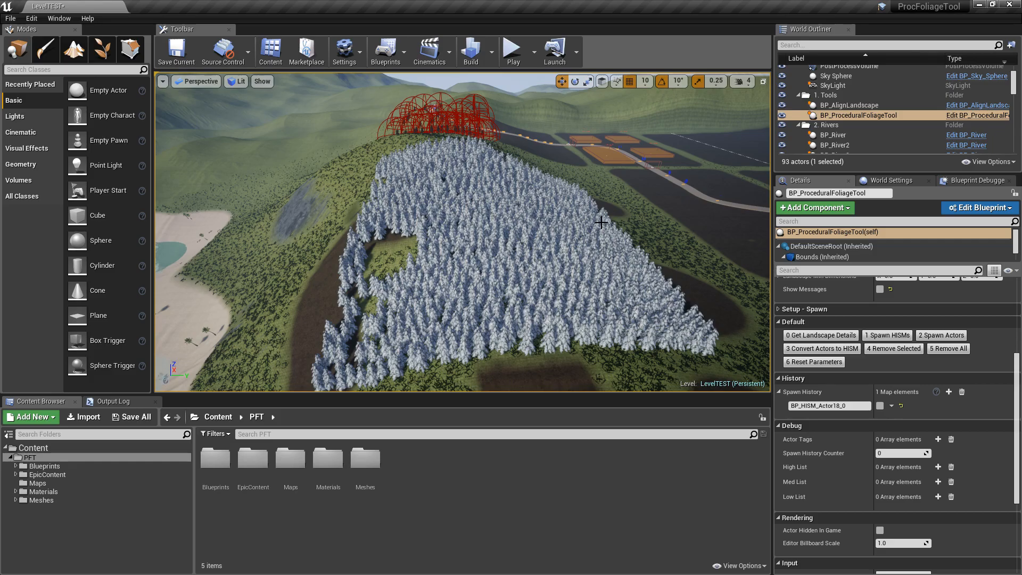
pyautogui.press('w')
pyautogui.moveTo(470, 174); pyautogui.dragTo(415, 188, button='right')
pyautogui.press('s')
pyautogui.press('d')
pyautogui.press('w')
pyautogui.press('a')
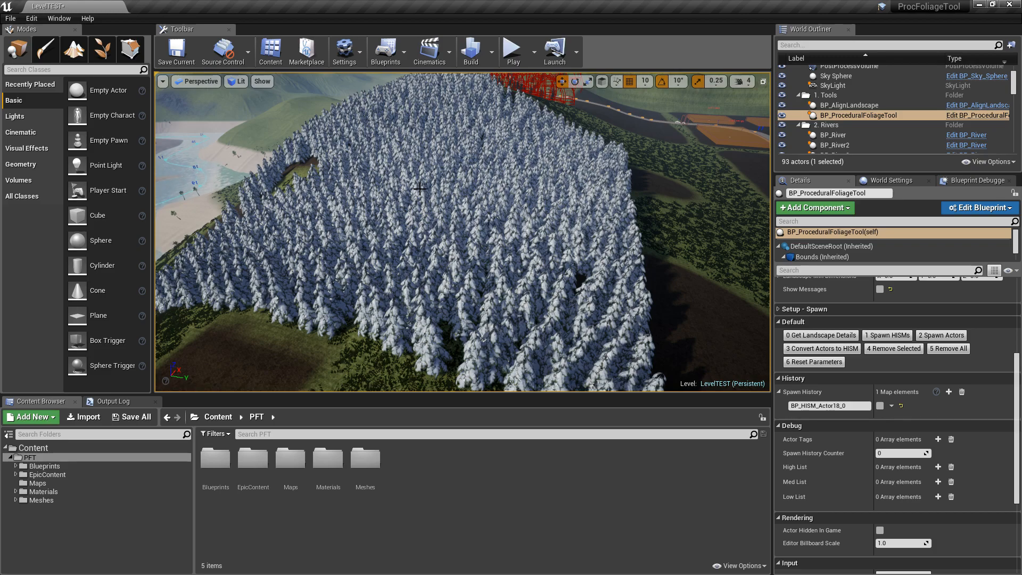
pyautogui.moveTo(558, 182); pyautogui.dragTo(562, 143, button='right')
pyautogui.press('s')
pyautogui.press('a')
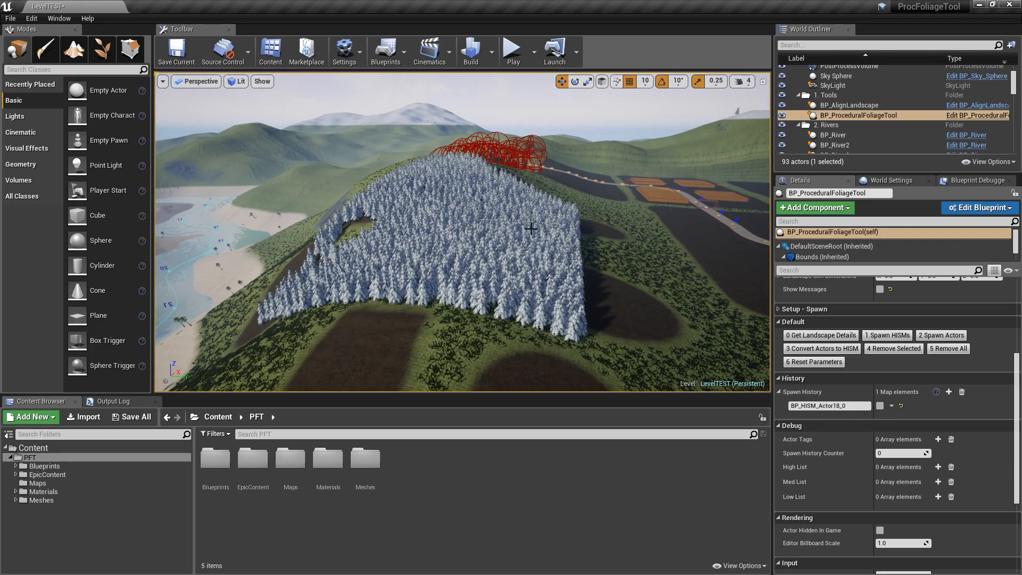
# - Set the Spawn Method in the SM_SnowTree entry's Spawn Details to Hierarchical Clusters
pyautogui.scroll(5, 868, 371)
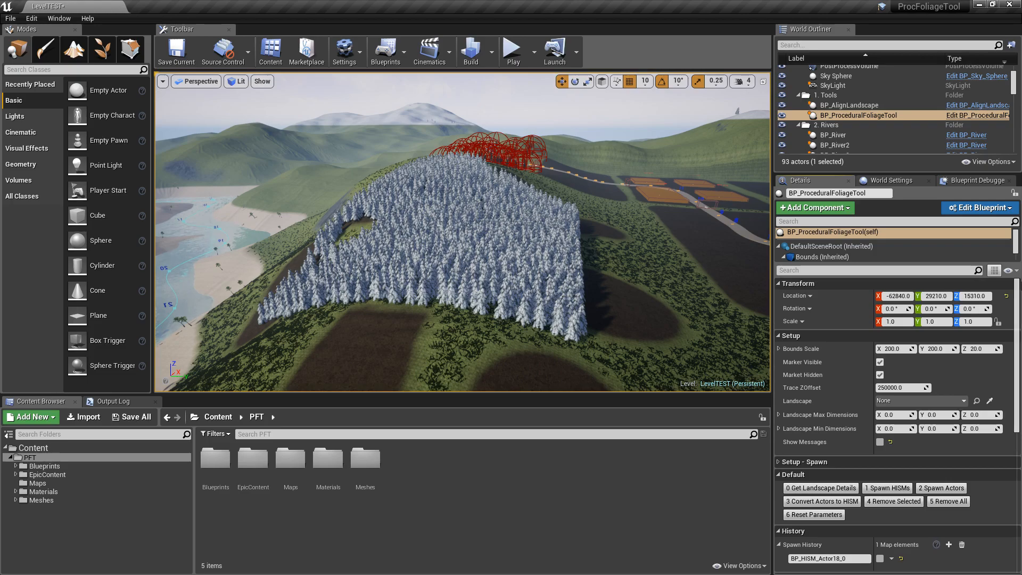
pyautogui.click(778, 462)
pyautogui.scroll(-4, 815, 404)
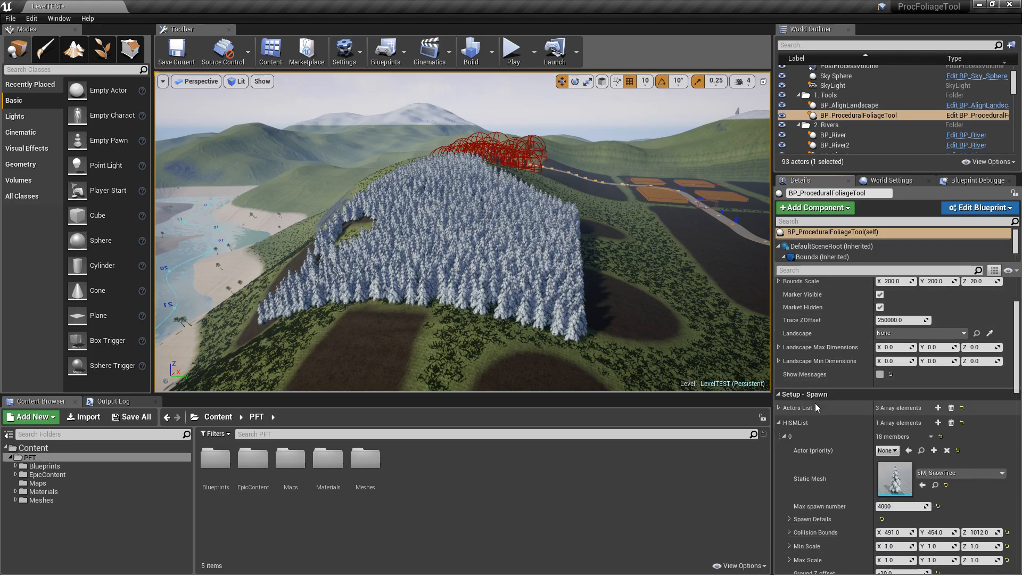
pyautogui.scroll(-2, 819, 401)
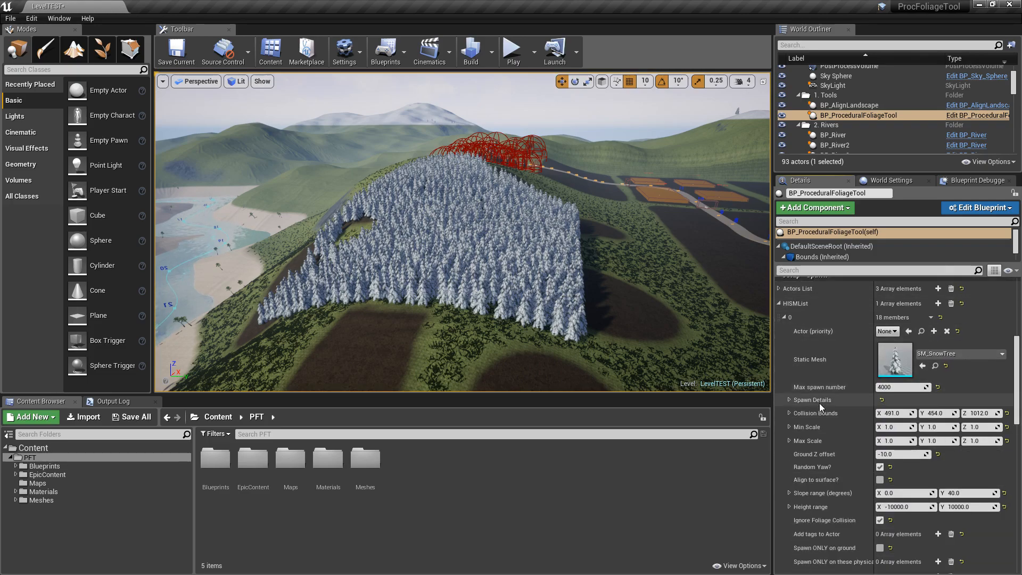
pyautogui.click(790, 400)
pyautogui.click(900, 414)
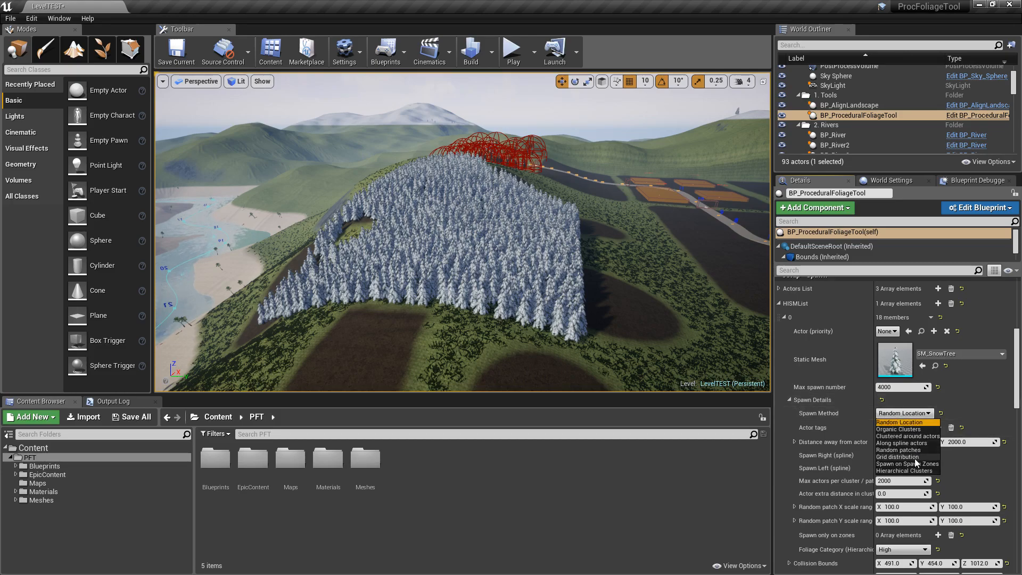
pyautogui.click(930, 471)
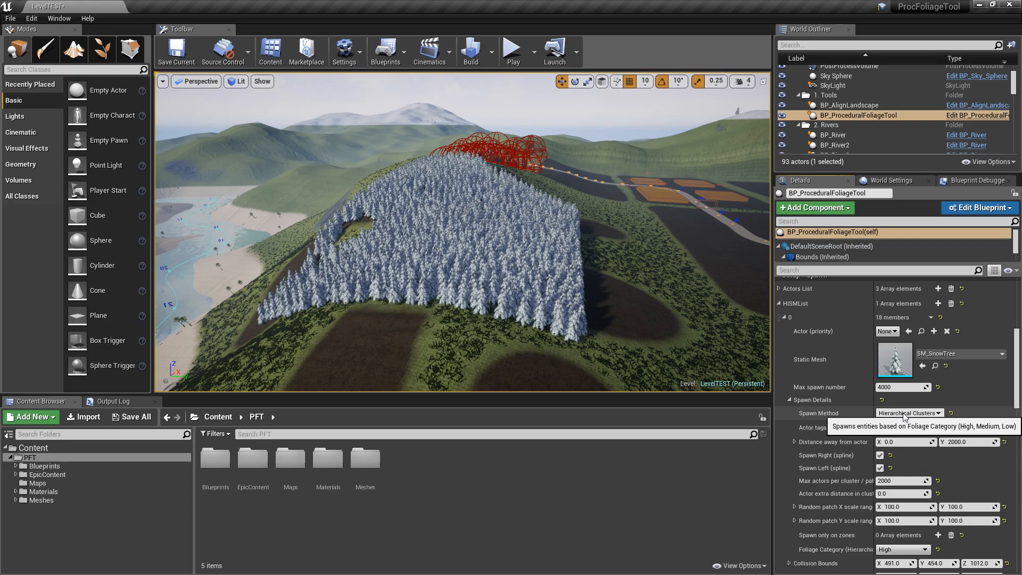
# - Review the cluster spawn settings, set the Spawn Method back to Random Location, and collapse Spawn Details
pyautogui.scroll(-4, 828, 449)
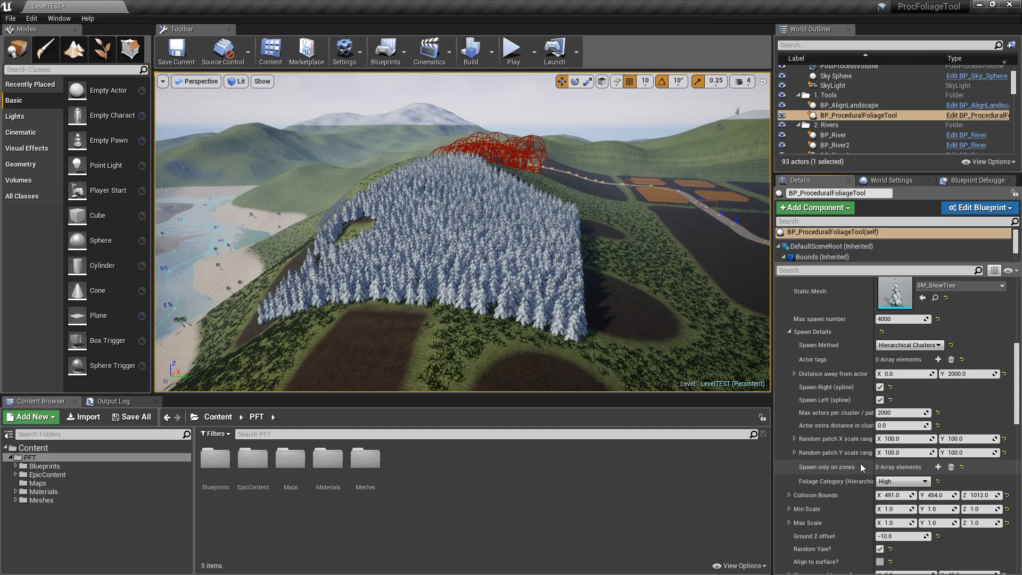
pyautogui.scroll(2, 825, 334)
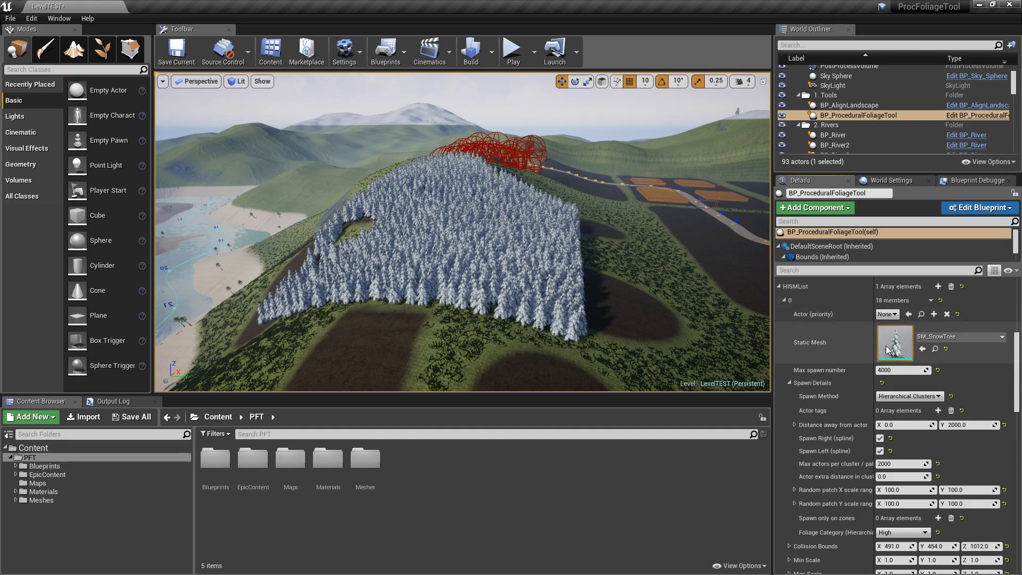
pyautogui.click(899, 399)
pyautogui.click(899, 404)
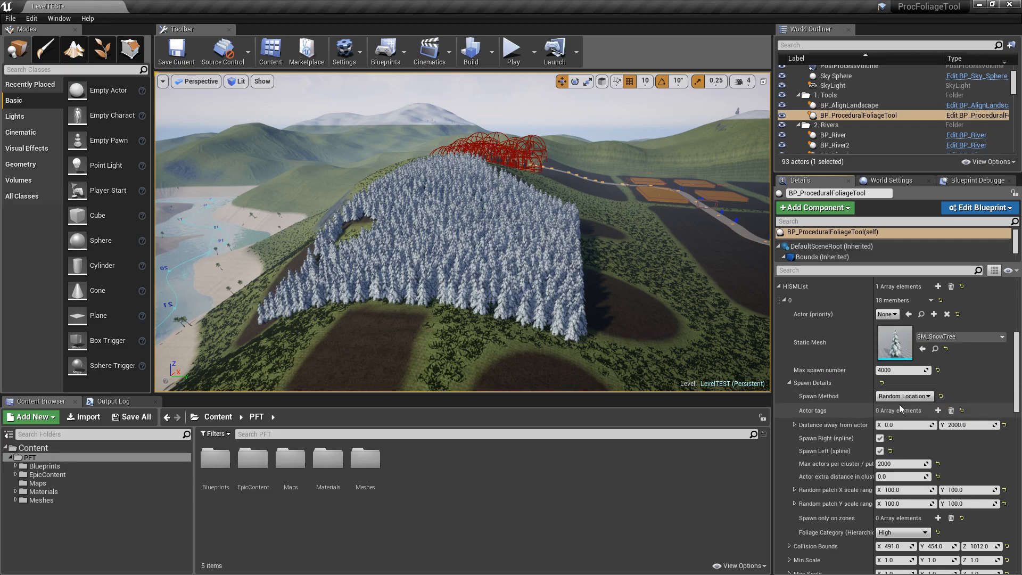
pyautogui.click(791, 383)
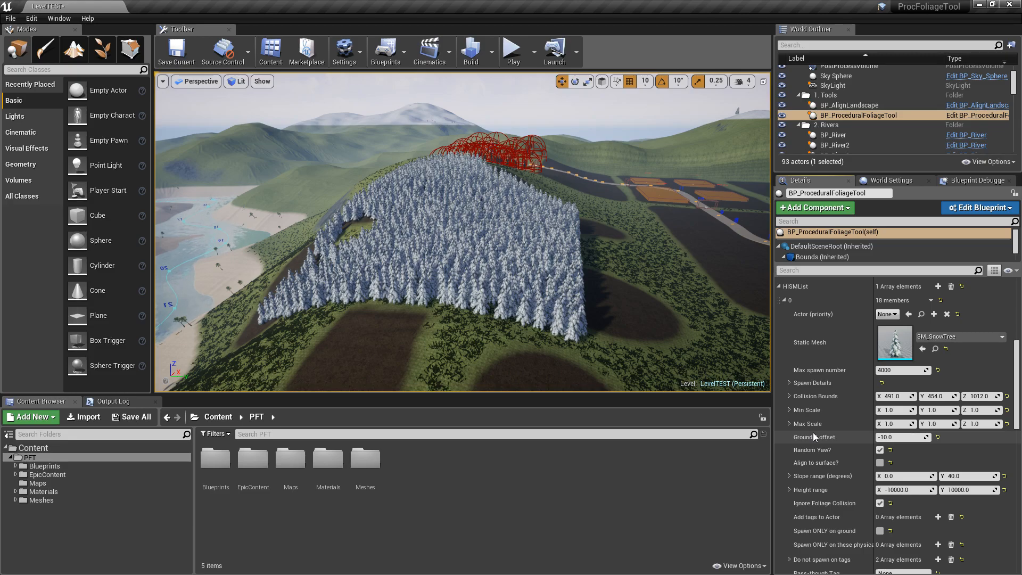
# - Switch to PowerPoint, highlight the New Scale Settings bullet on the Tutorial Coverage slide, and return to the Unreal Editor
pyautogui.hotkey('alt', 'Tab')
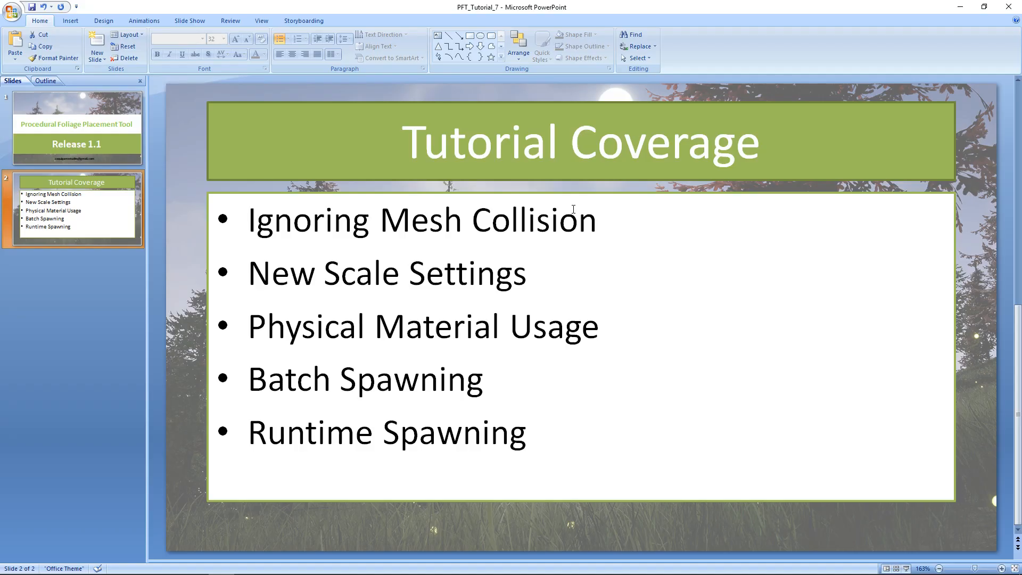
pyautogui.moveTo(536, 275); pyautogui.dragTo(248, 275)
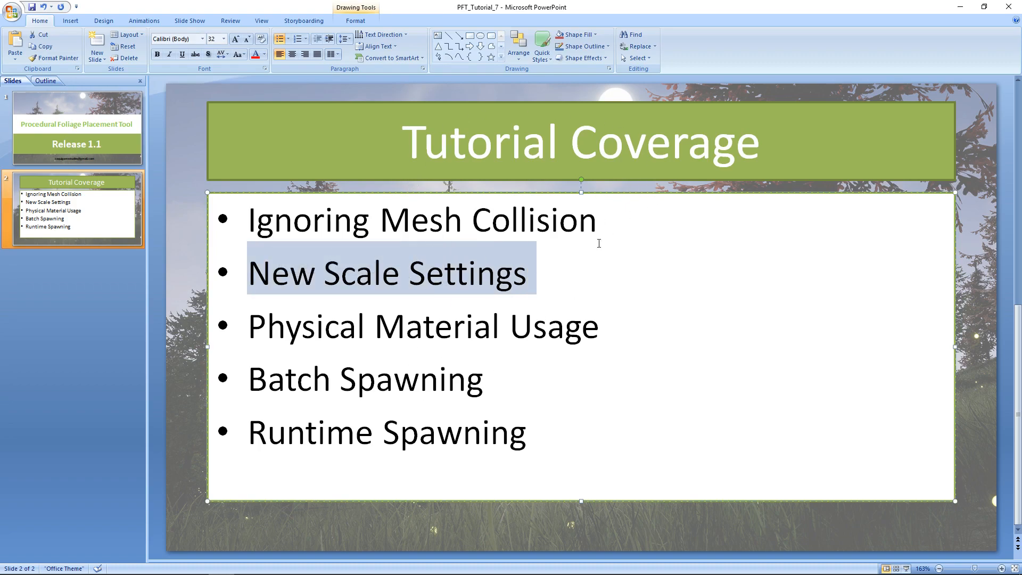
pyautogui.hotkey('alt', 'Tab')
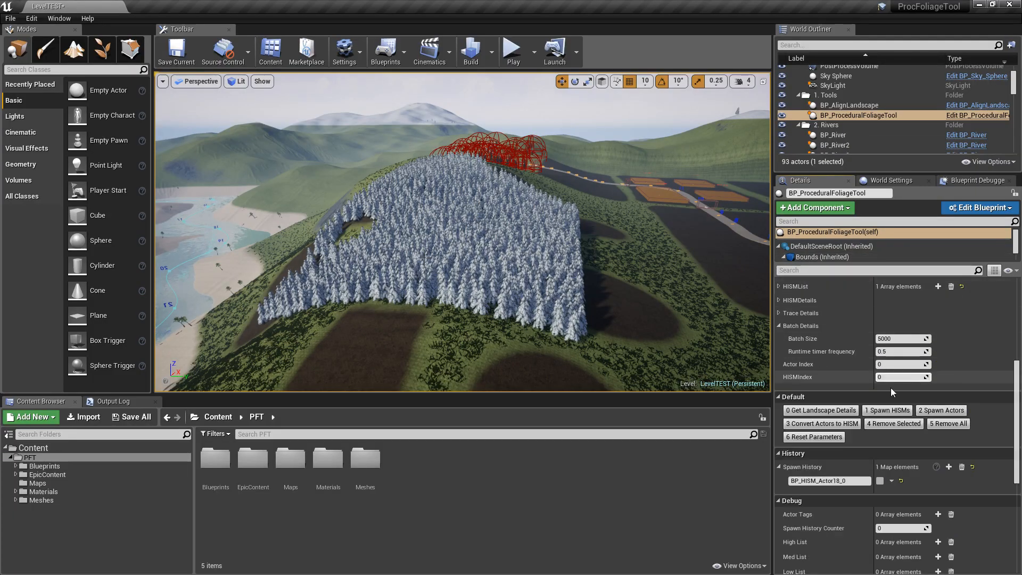
# - Remove all spawned trees and disable Ignore Foliage Collision for the SM_SnowTree HISM entry
pyautogui.click(951, 423)
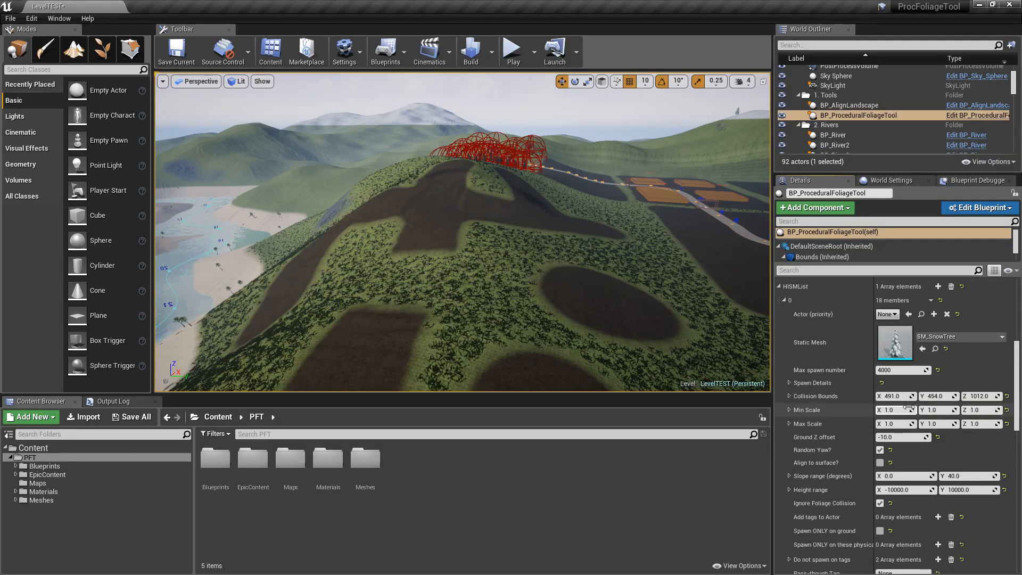
pyautogui.click(880, 503)
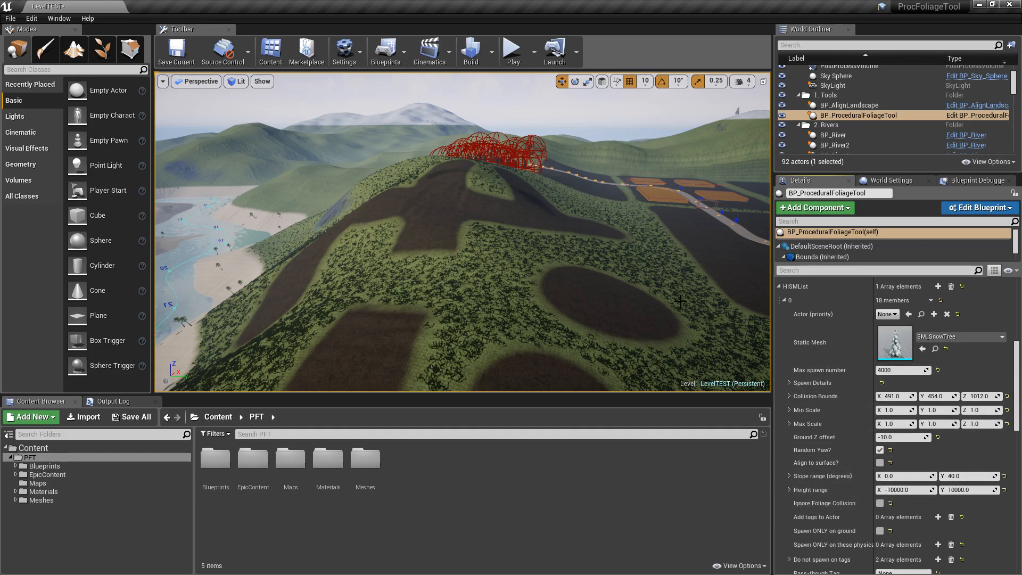
# - Set the foliage tool's Bounds Scale to 400 in X and 400 in Y
pyautogui.scroll(-6, 605, 233)
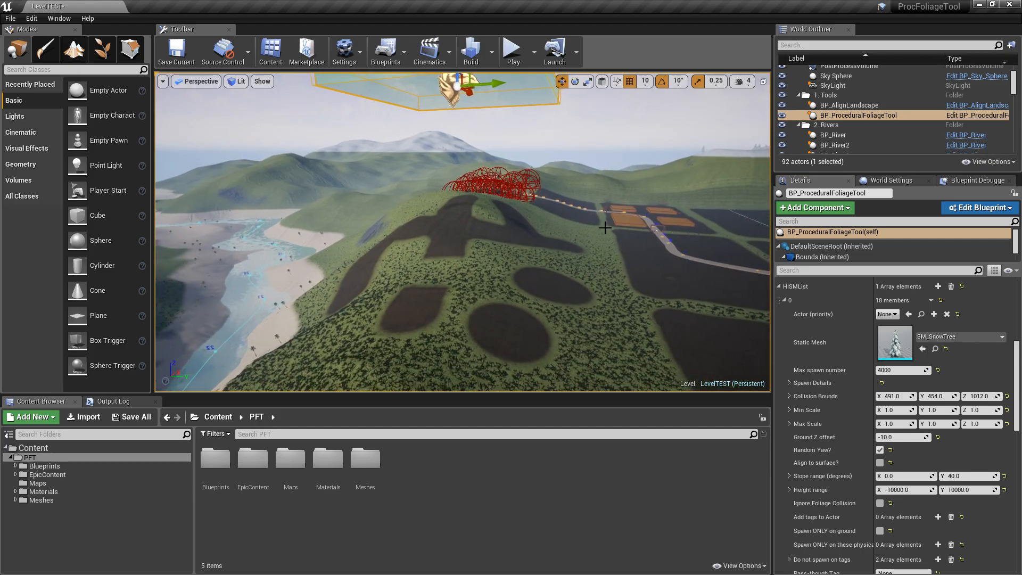
pyautogui.moveTo(1020, 366); pyautogui.dragTo(1020, 289)
pyautogui.click(893, 349)
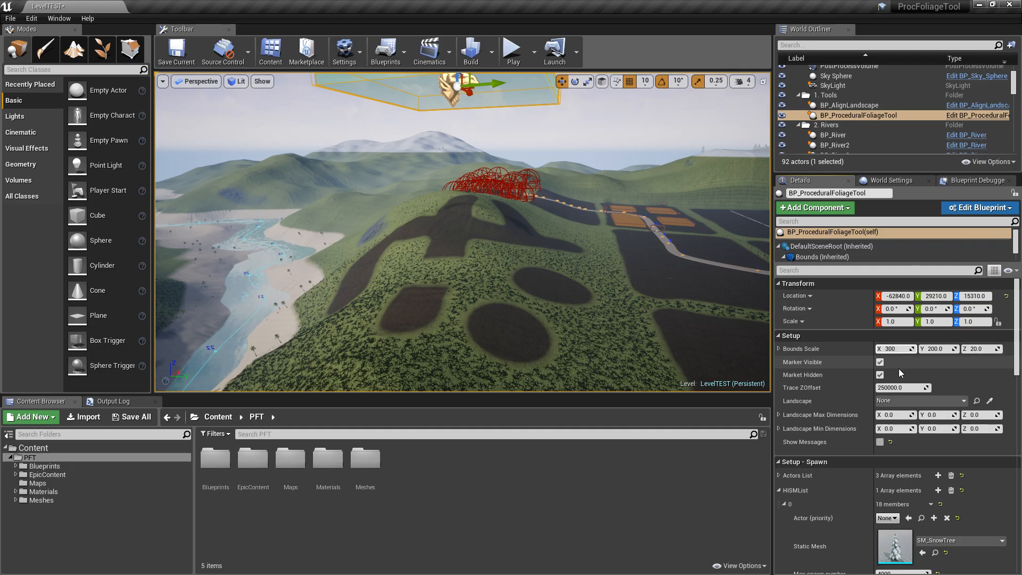
pyautogui.write('400')
pyautogui.press('Tab')
pyautogui.write('400')
pyautogui.press('Return')
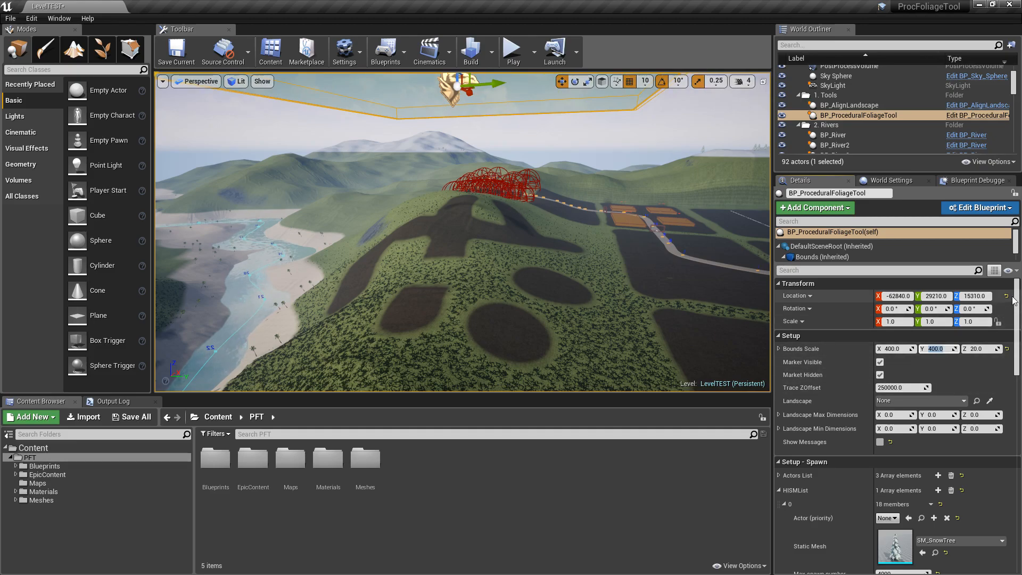
# - Set the SM_SnowTree entry's Max Scale Z to 2.0 and spawn the HISMs
pyautogui.scroll(-1, 1019, 305)
pyautogui.scroll(-10, 1019, 305)
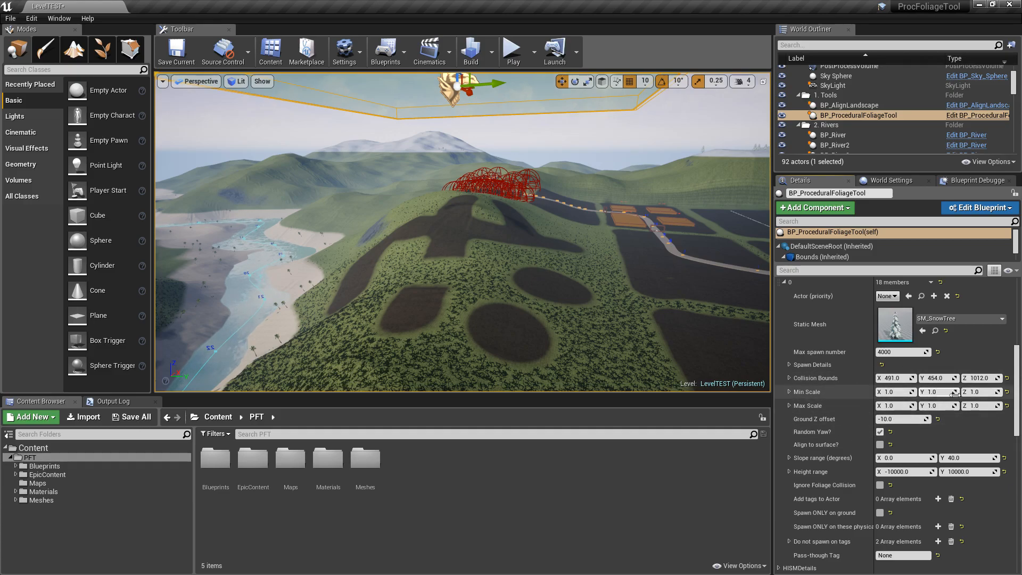
pyautogui.click(975, 406)
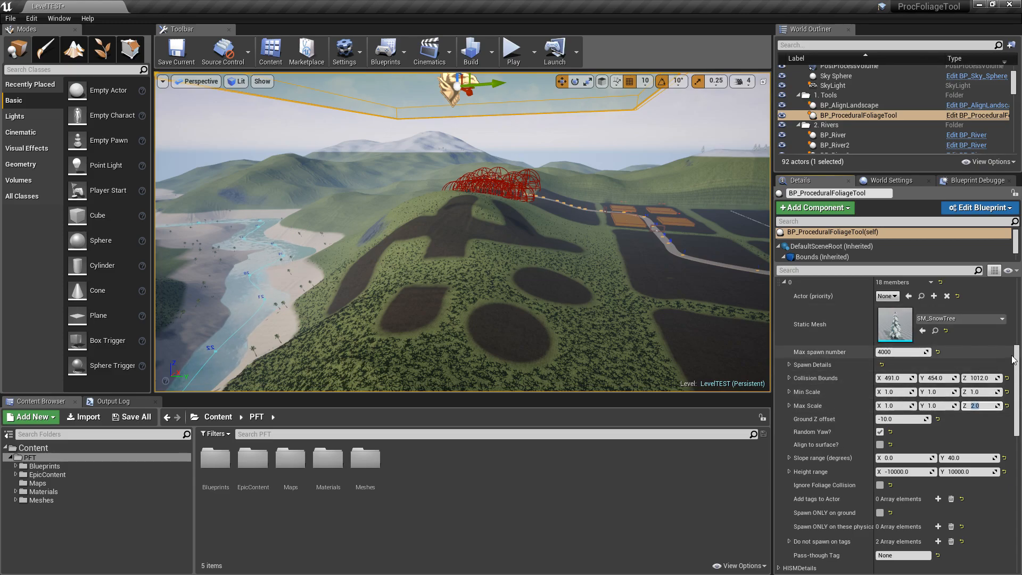
pyautogui.scroll(-5, 1017, 360)
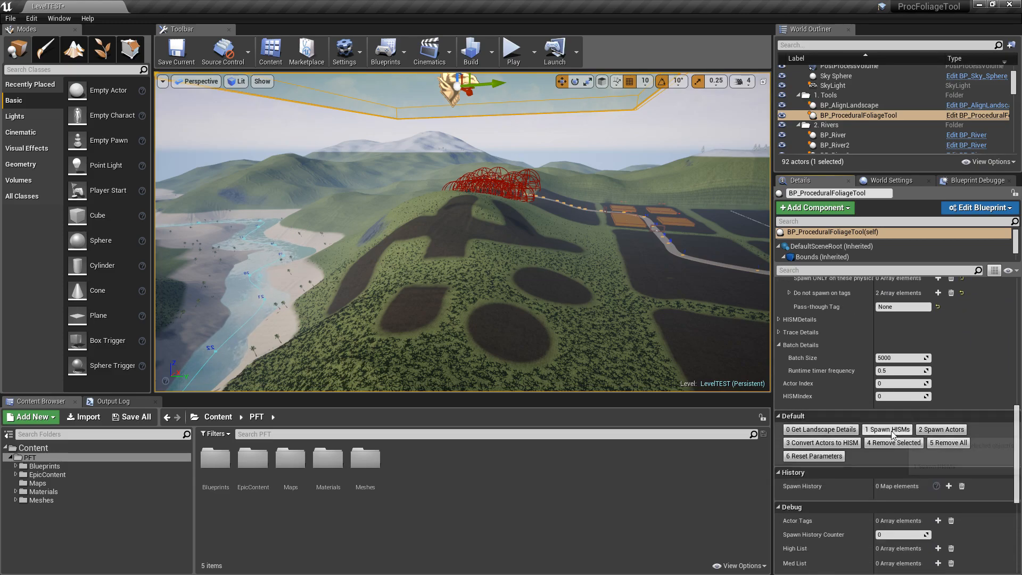
pyautogui.click(890, 430)
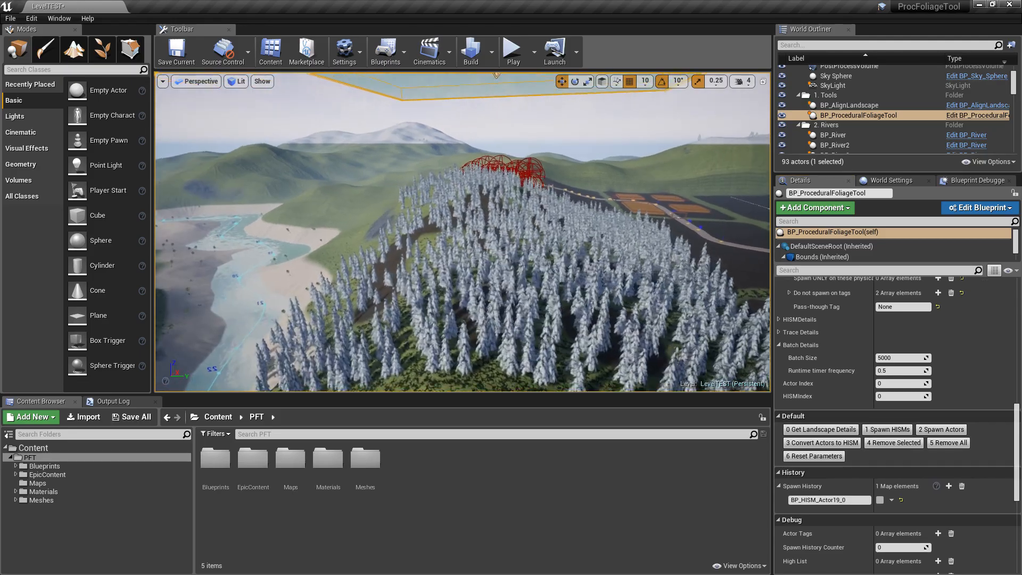
# - Examine the height variation of the spawned snow trees up close and across the hill
pyautogui.press('w')
pyautogui.moveTo(462, 233); pyautogui.dragTo(503, 232, button='right')
pyautogui.moveTo(596, 237)
pyautogui.mouseDown(button='right')
pyautogui.moveTo(605, 258)
pyautogui.moveTo(596, 237)
pyautogui.mouseUp(button='right')
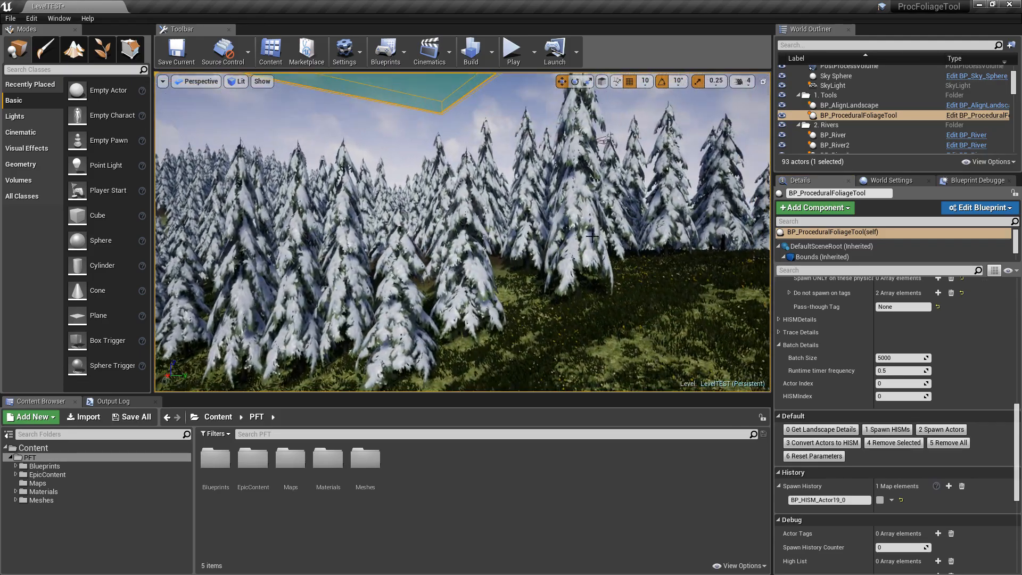
pyautogui.click(467, 230)
pyautogui.moveTo(578, 150); pyautogui.dragTo(554, 151, button='right')
pyautogui.press('Escape')
pyautogui.press('w')
pyautogui.moveTo(537, 284); pyautogui.dragTo(486, 163, button='right')
# - Reselect the procedural foliage tool and remove all spawned snow trees
pyautogui.click(376, 152)
pyautogui.scroll(-5, 878, 499)
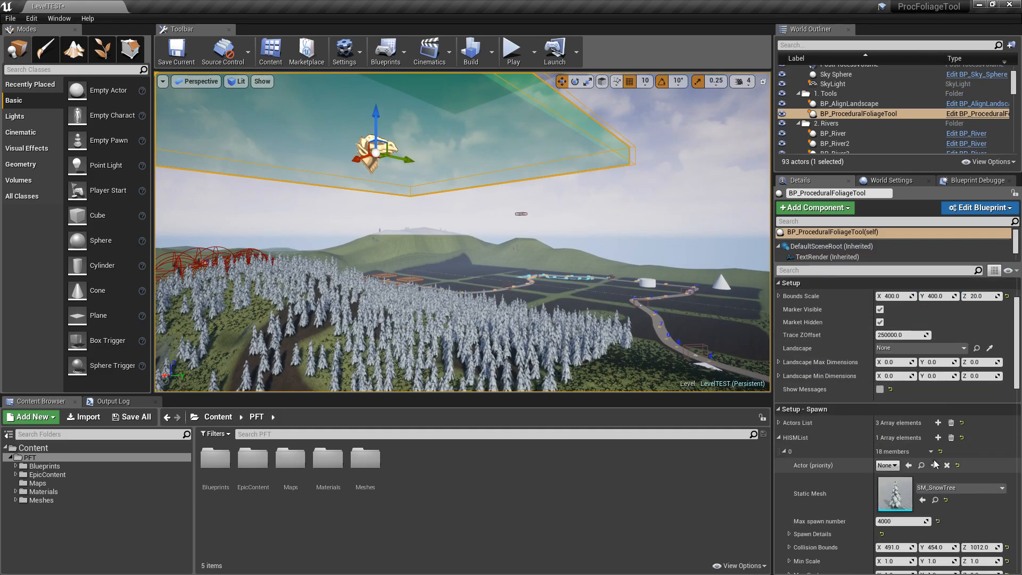
pyautogui.scroll(-10, 877, 499)
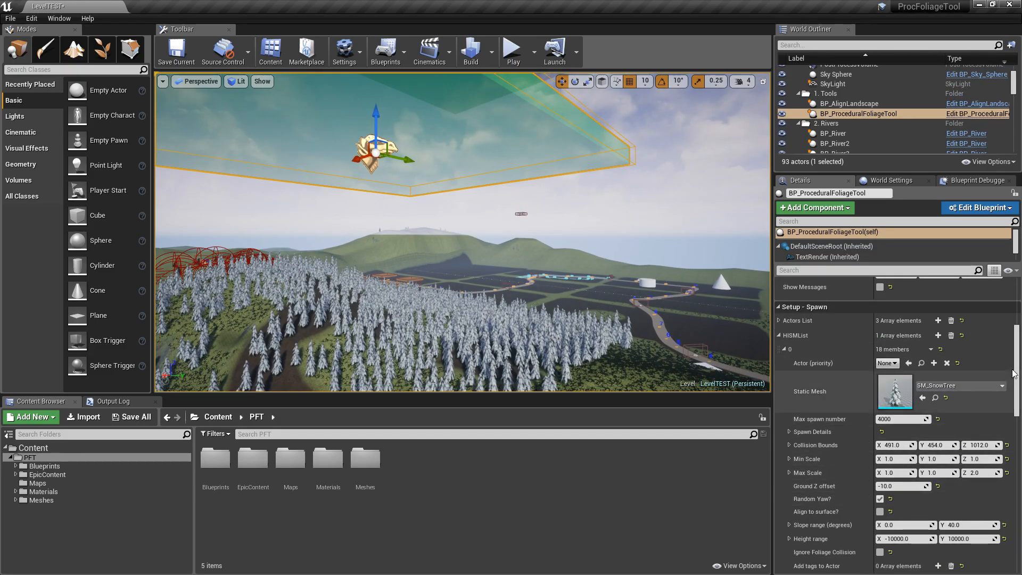
pyautogui.click(948, 451)
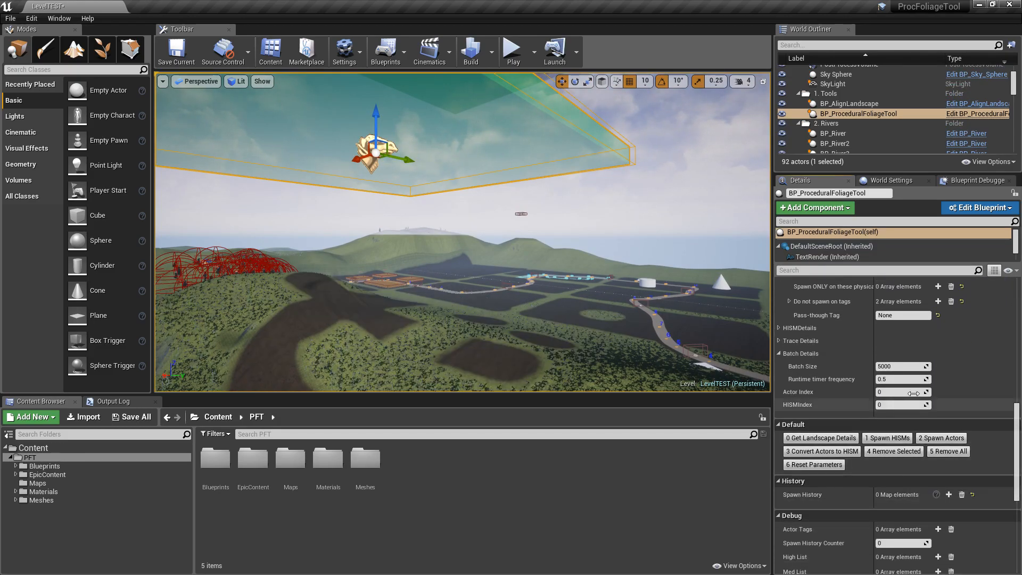
# - Set the SM_SnowTree entry's Max Scale to 1.2 on X, Y and Z
pyautogui.scroll(4, 915, 405)
pyautogui.scroll(6, 915, 396)
pyautogui.scroll(-2, 959, 415)
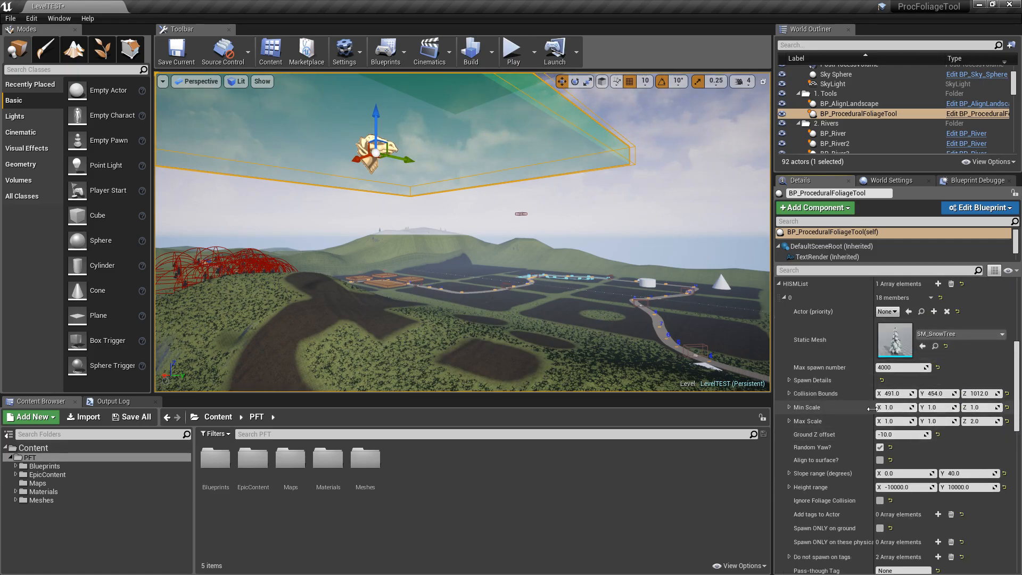
pyautogui.click(896, 422)
pyautogui.write('1.2')
pyautogui.press('Tab')
pyautogui.write('1.2')
pyautogui.press('Tab')
pyautogui.write('1.2')
pyautogui.press('Return')
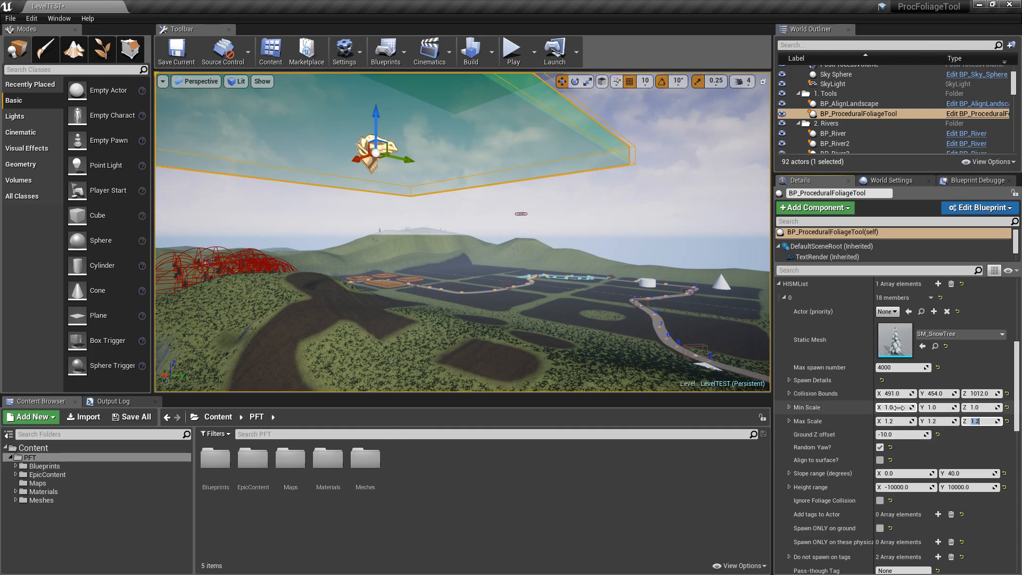
# - Spawn the snow tree HISMs with the uniform scale range and view their sizes across the hill
pyautogui.scroll(-10, 898, 408)
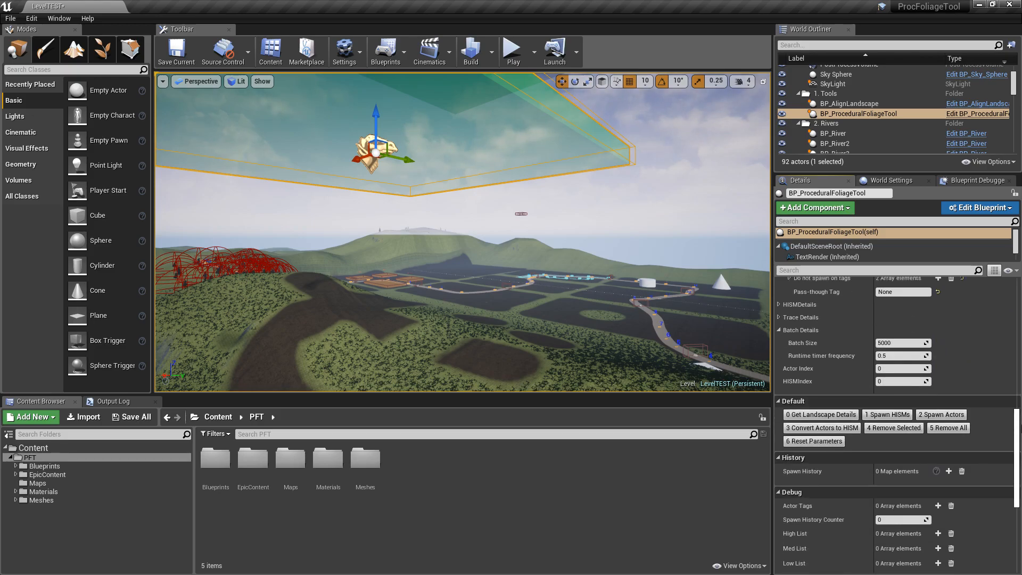
pyautogui.press('w')
pyautogui.moveTo(589, 192); pyautogui.dragTo(328, 229, button='right')
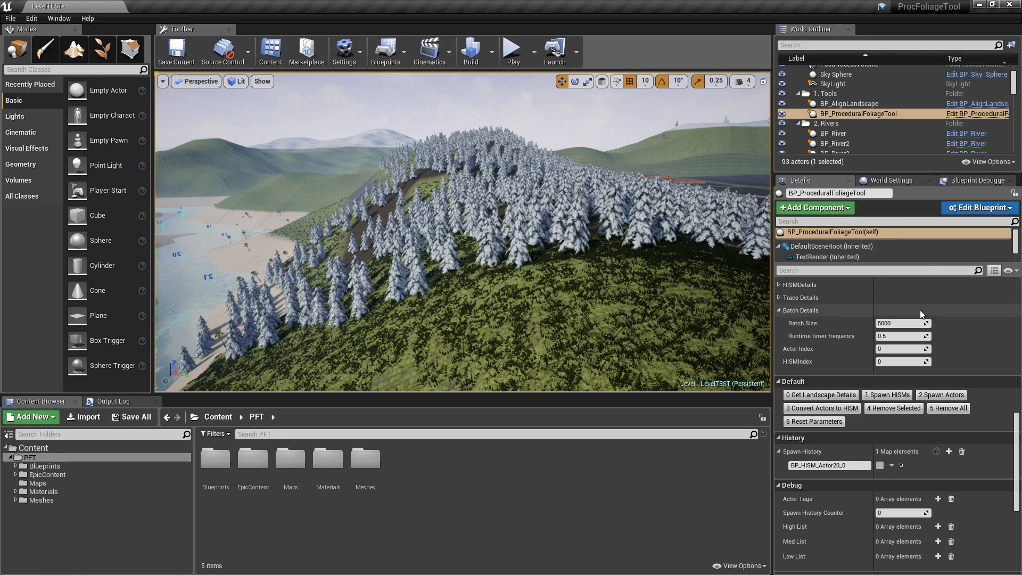
pyautogui.moveTo(592, 216); pyautogui.dragTo(610, 170, button='right')
pyautogui.press('s')
pyautogui.moveTo(487, 131); pyautogui.dragTo(487, 124, button='right')
# - Set the SM_SnowTree entry's Max Scale to 1.0 on all axes and remove all spawned trees
pyautogui.scroll(8, 890, 381)
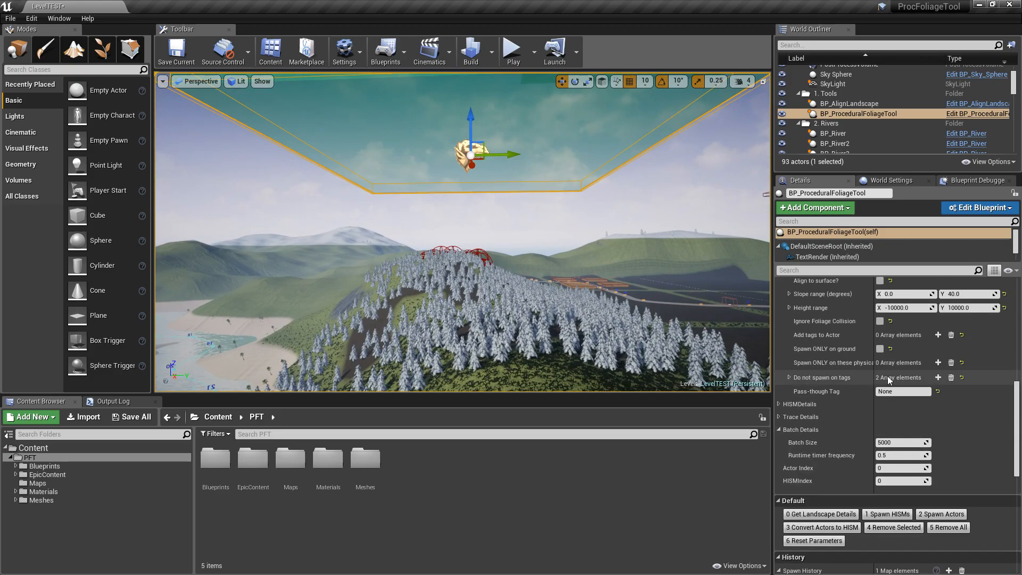
pyautogui.scroll(5, 889, 380)
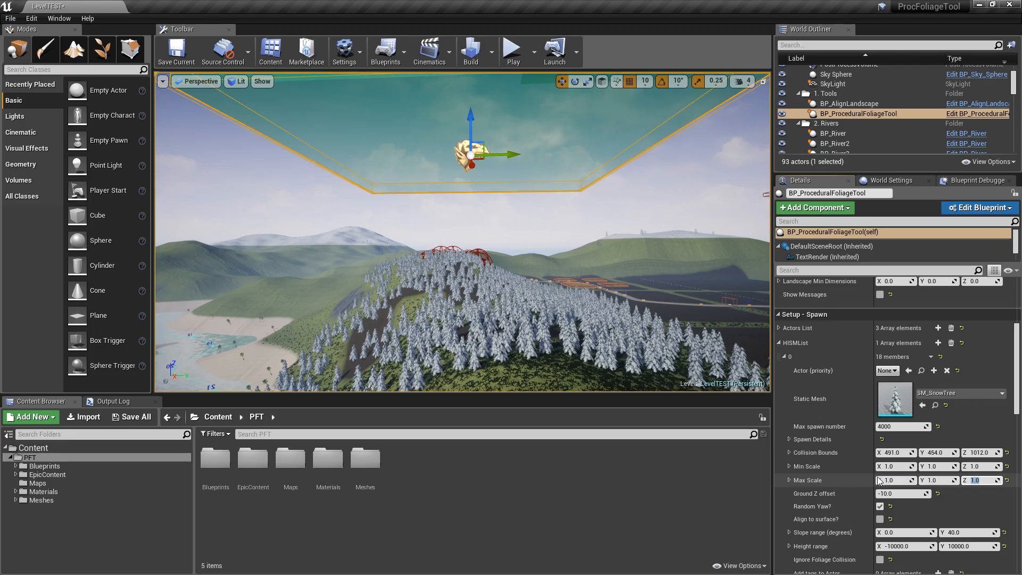
pyautogui.moveTo(1016, 342); pyautogui.dragTo(1016, 451)
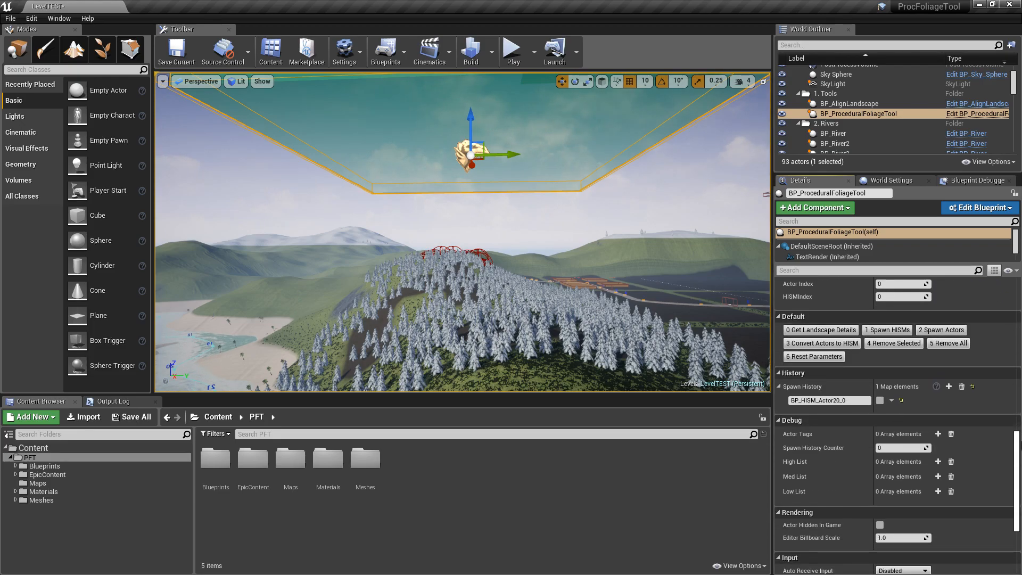
pyautogui.click(964, 344)
# - Save all modified content, including the LevelTEST map
pyautogui.click(132, 417)
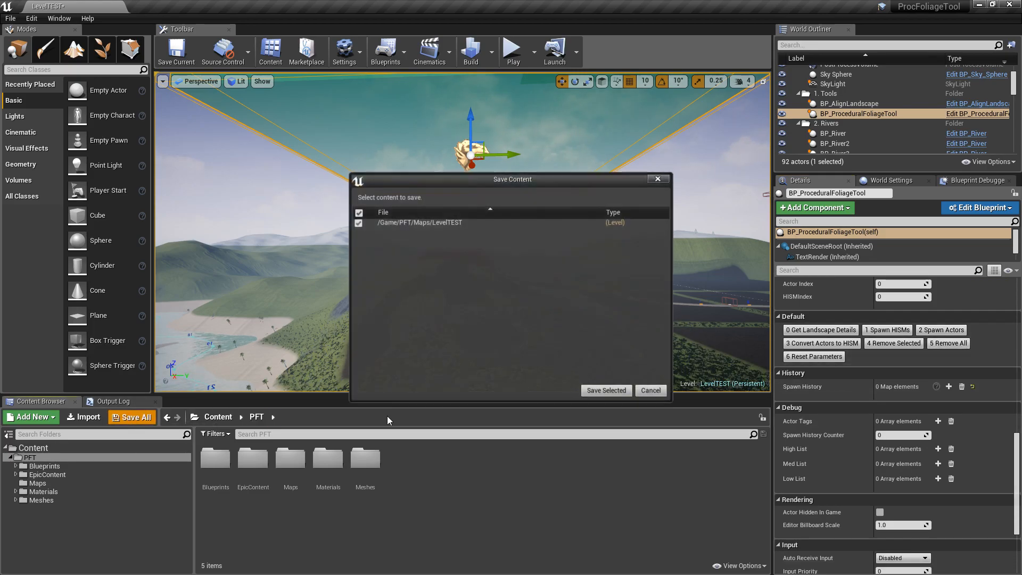
pyautogui.click(607, 390)
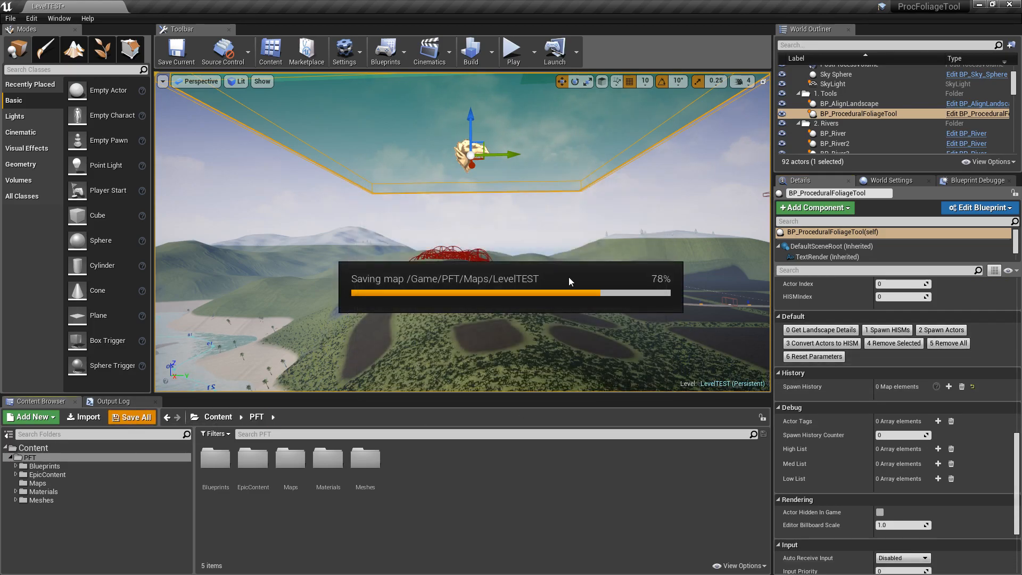
# - Switch to PowerPoint, highlight the Physical Material Usage bullet on the Tutorial Coverage slide, and return to the Unreal Editor
pyautogui.hotkey('alt', 'Tab')
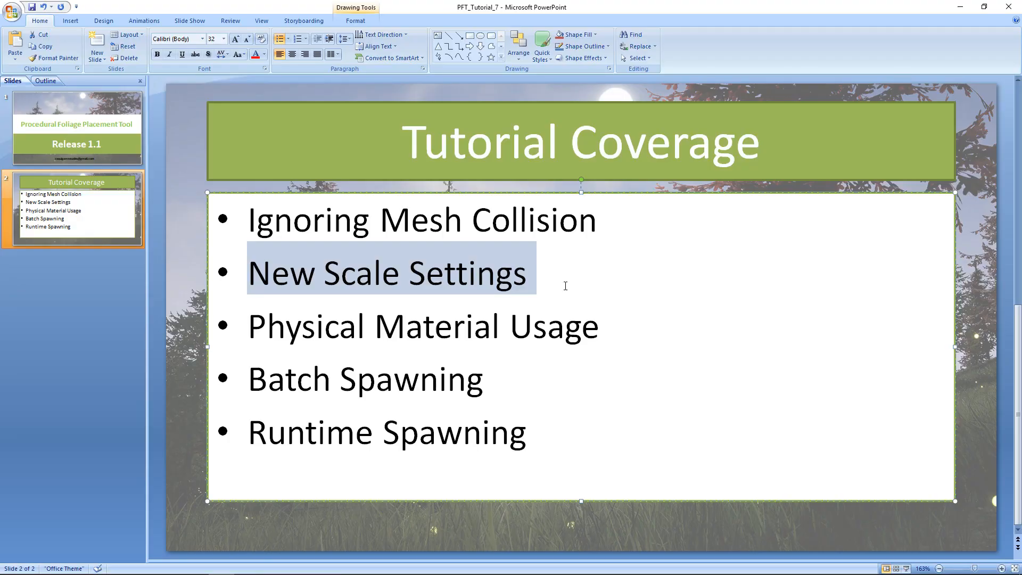
pyautogui.click(482, 335)
pyautogui.moveTo(599, 324); pyautogui.dragTo(248, 326)
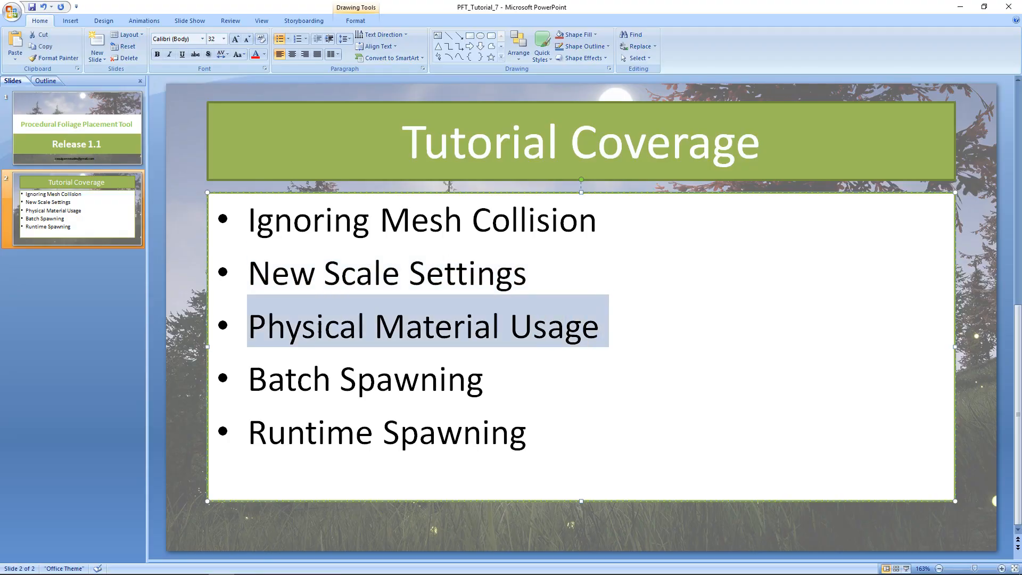
pyautogui.hotkey('alt', 'Tab')
# - Open PM_Soil from the PFT/Materials/Physical folder, review its physical material properties, and return to the LevelTEST level
pyautogui.moveTo(483, 239)
pyautogui.mouseDown(button='right')
pyautogui.moveTo(480, 276)
pyautogui.moveTo(492, 238)
pyautogui.moveTo(519, 237)
pyautogui.moveTo(489, 237)
pyautogui.mouseUp(button='right')
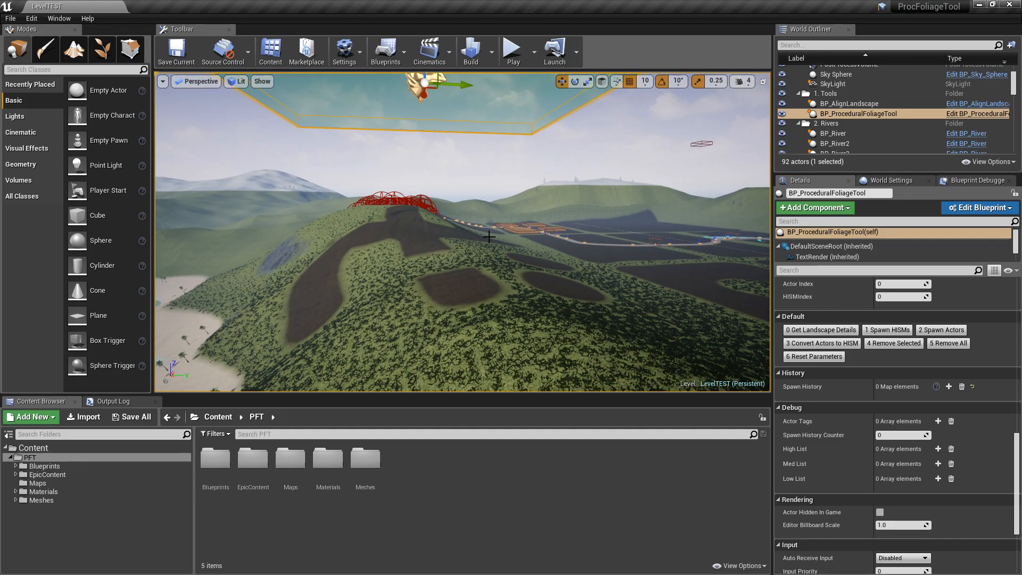
pyautogui.click(43, 492)
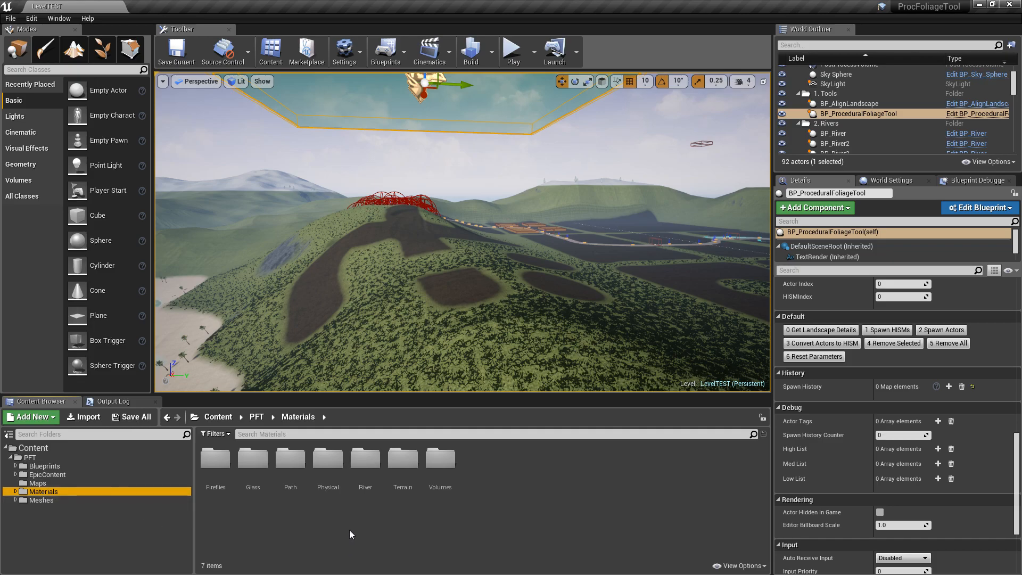
pyautogui.doubleClick(329, 468)
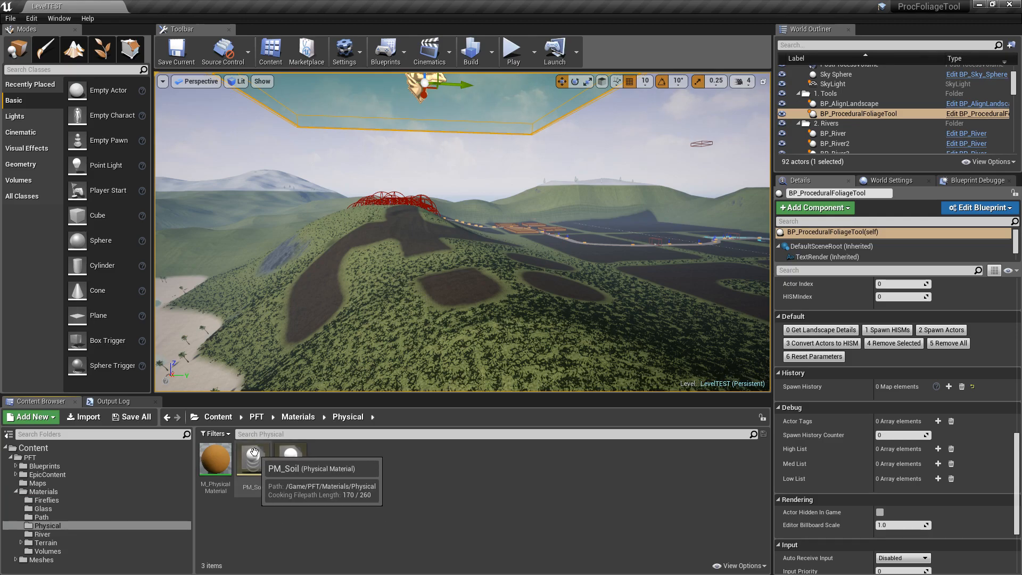
pyautogui.doubleClick(261, 468)
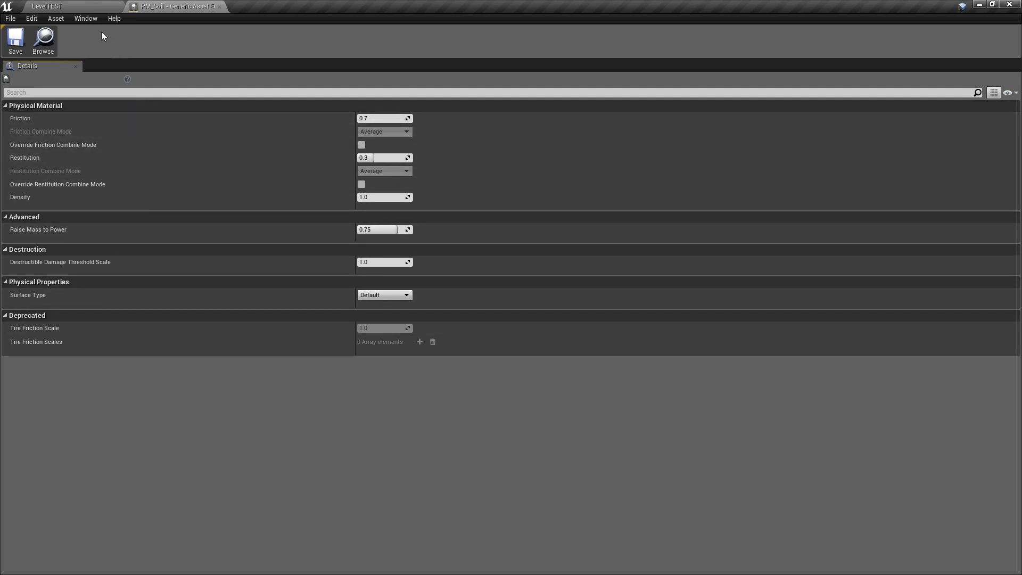
pyautogui.click(77, 6)
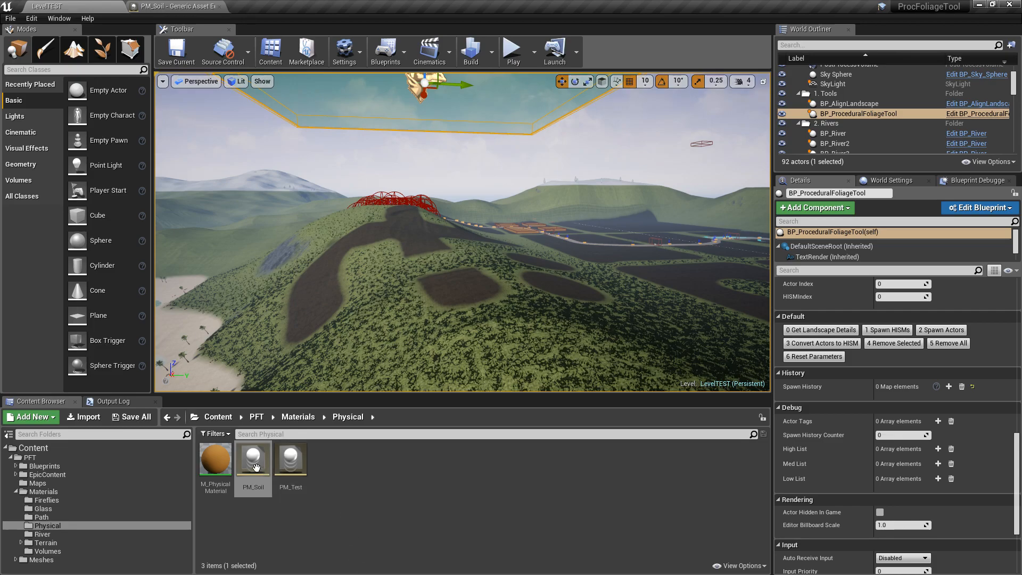
# - Locate the Physical Material option among the new Physics assets for the Physical folder and dismiss it without creating one
pyautogui.rightClick(366, 471)
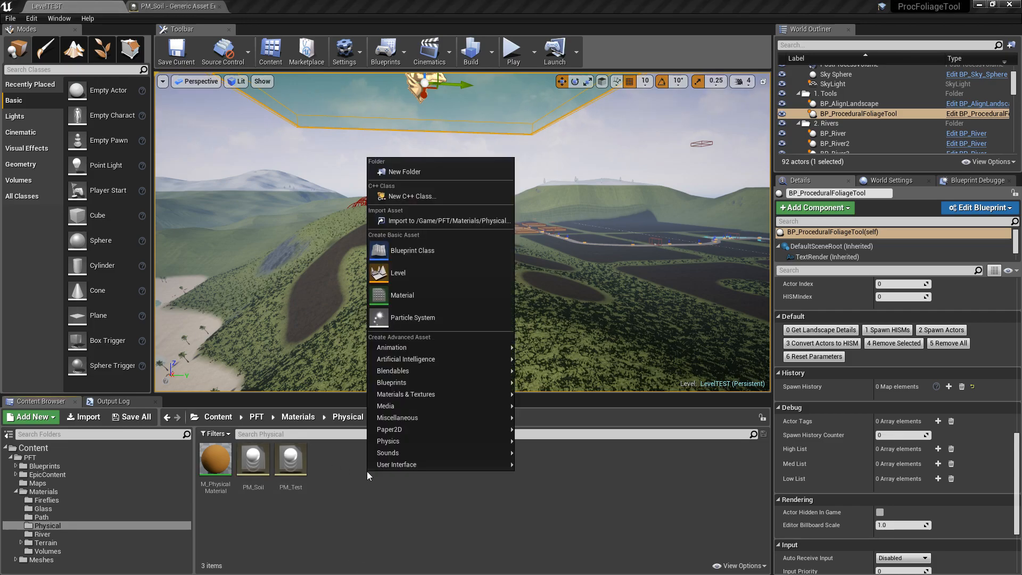
pyautogui.moveTo(396, 445)
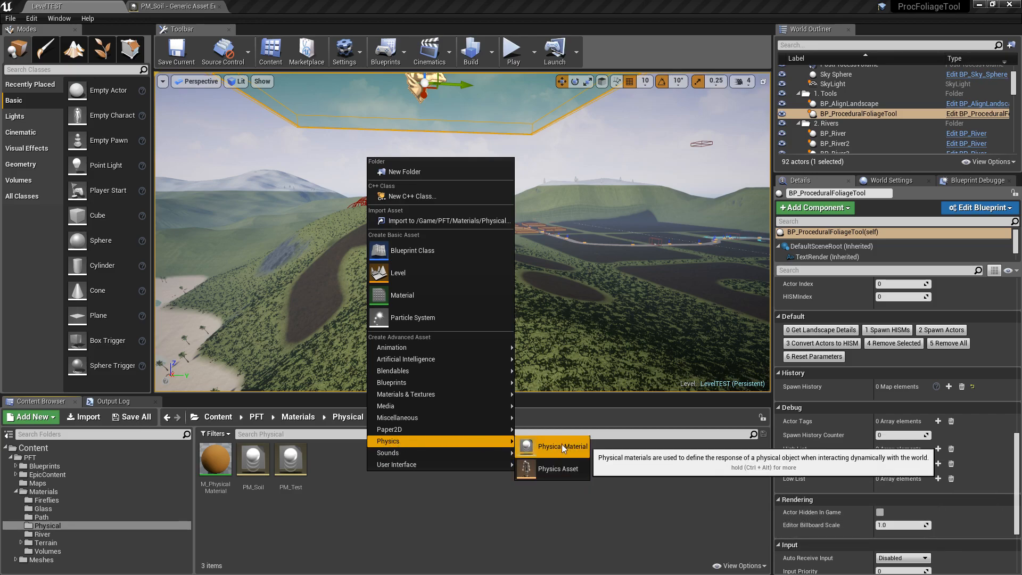
pyautogui.click(404, 490)
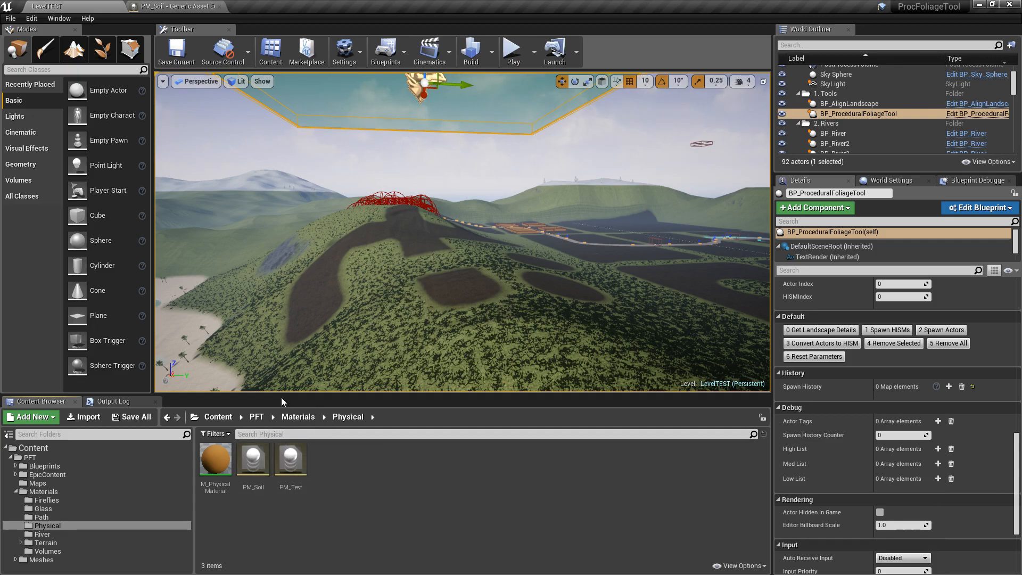
# - Open Soil_LayerInfo from the PFT/Materials/Terrain/Material_Layers folder, review its assigned physical material, and return to the LevelTEST level
pyautogui.click(76, 542)
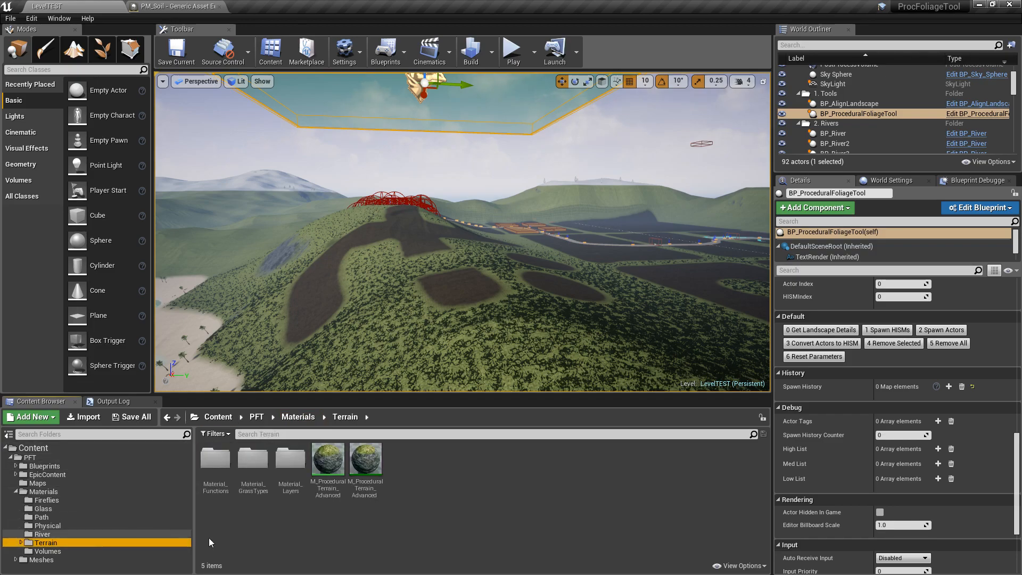
pyautogui.doubleClick(288, 458)
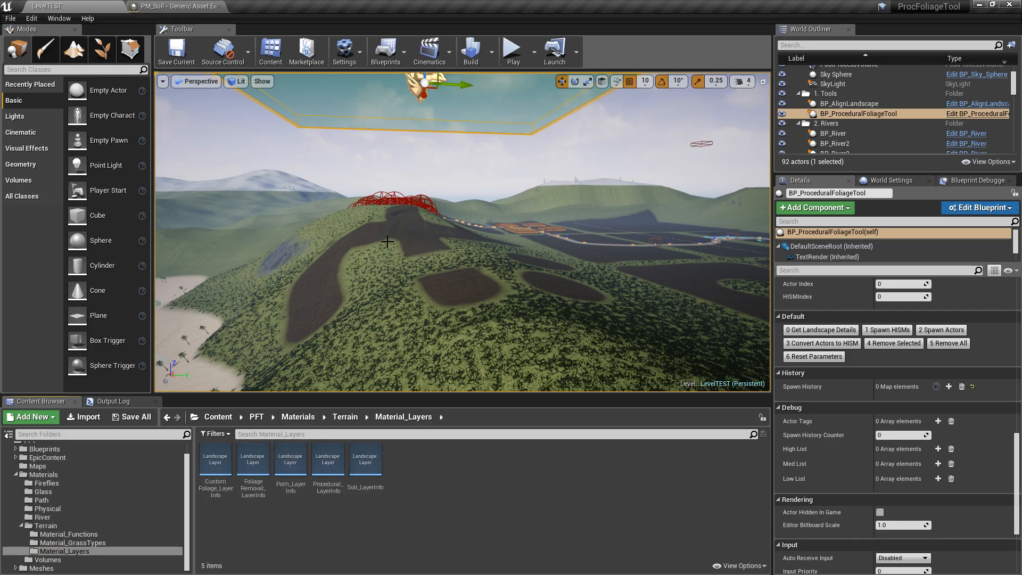
pyautogui.doubleClick(366, 463)
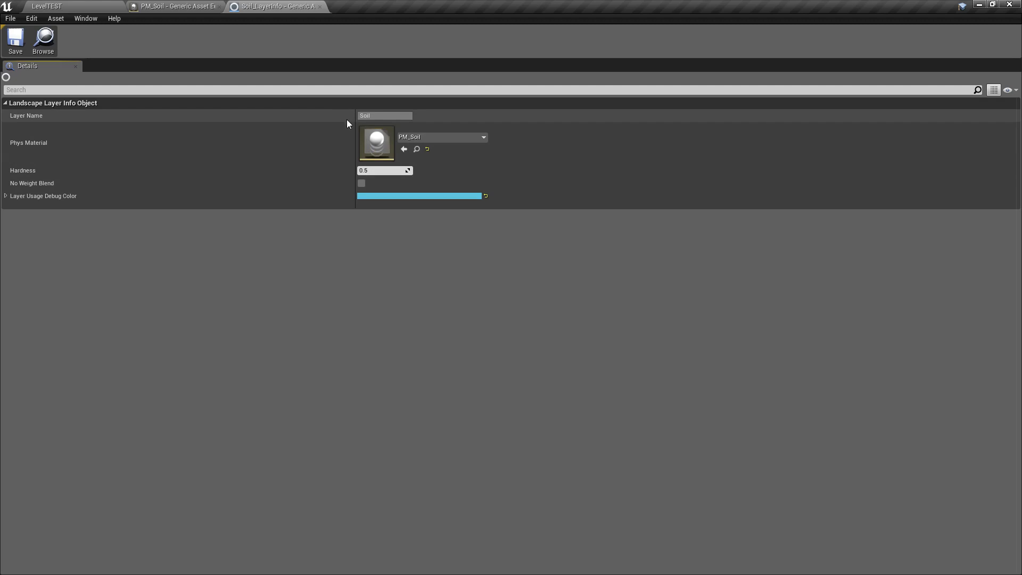
pyautogui.click(320, 7)
pyautogui.click(69, 6)
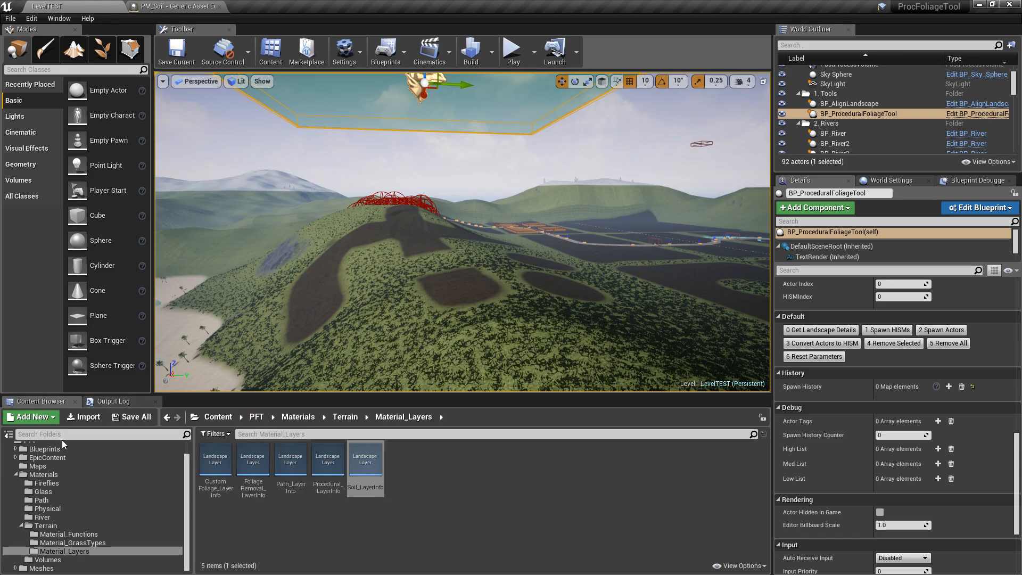
pyautogui.moveTo(188, 459); pyautogui.dragTo(191, 444)
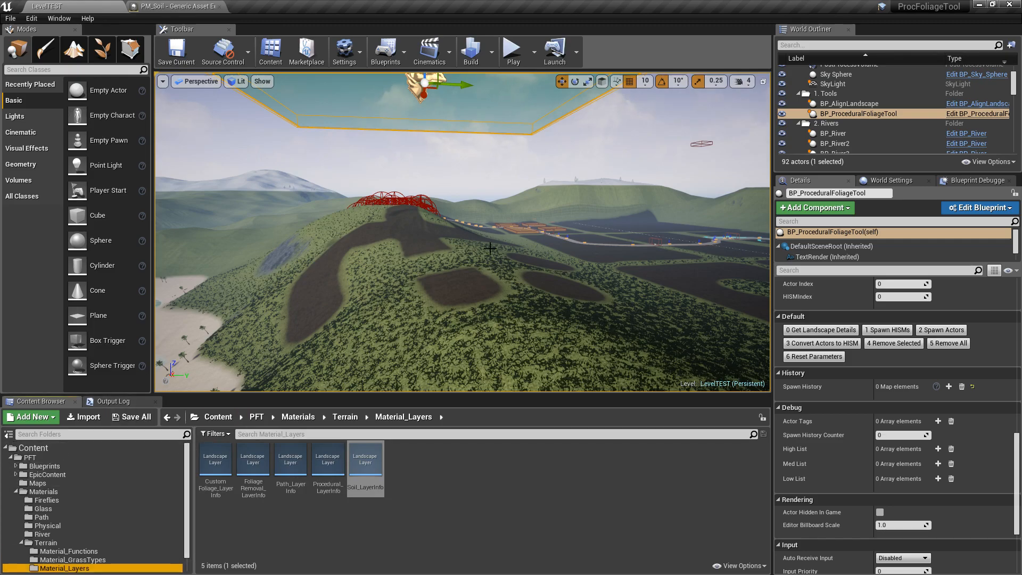
# - Add one entry to the SM_SnowTree HISM's Spawn ONLY on these physical materials list and assign PM_Soil to it
pyautogui.moveTo(501, 206); pyautogui.dragTo(426, 202, button='right')
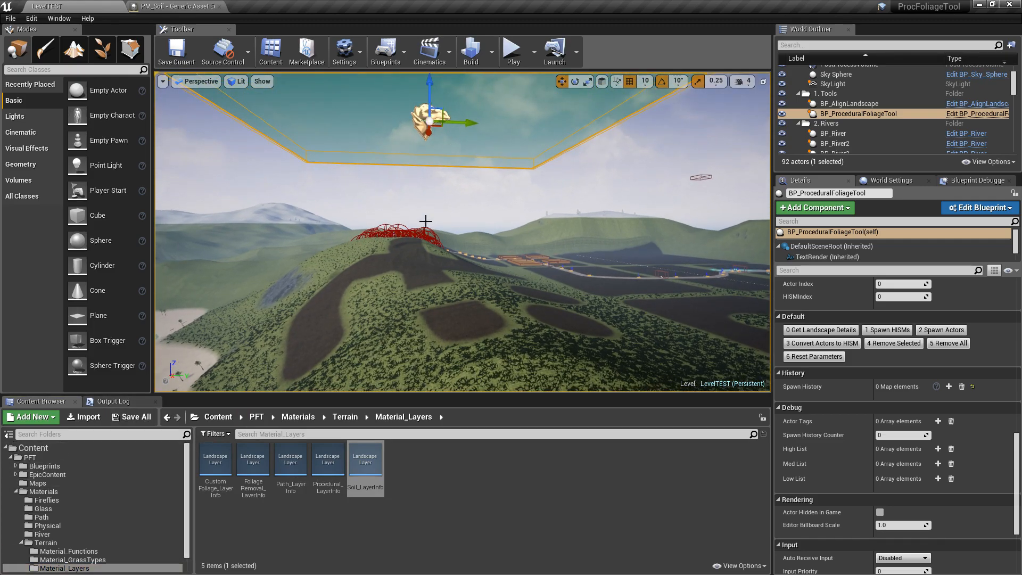
pyautogui.scroll(-10, 900, 383)
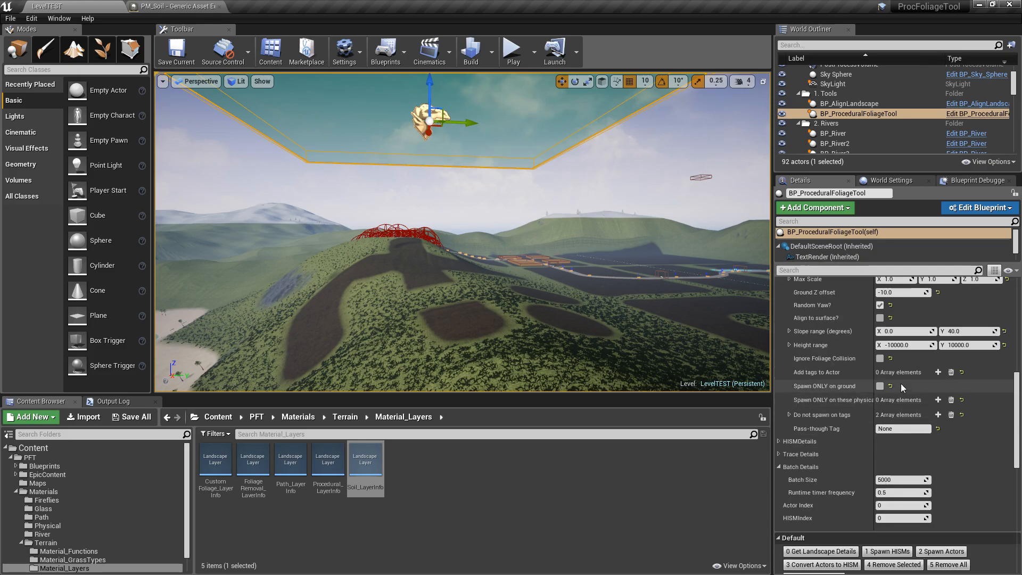
pyautogui.scroll(1, 879, 379)
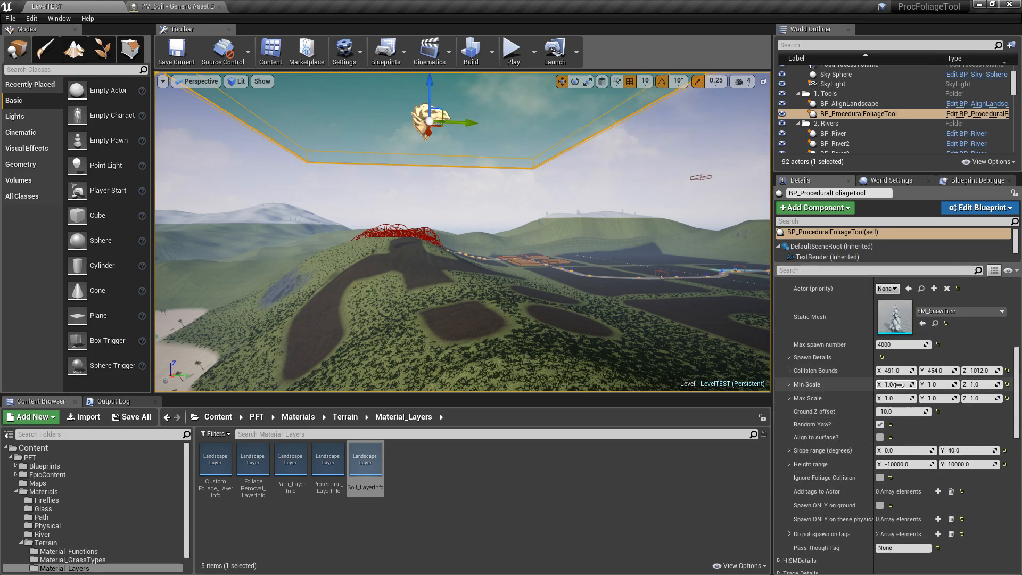
pyautogui.moveTo(1017, 357)
pyautogui.mouseDown()
pyautogui.moveTo(1017, 389)
pyautogui.moveTo(1017, 369)
pyautogui.mouseUp()
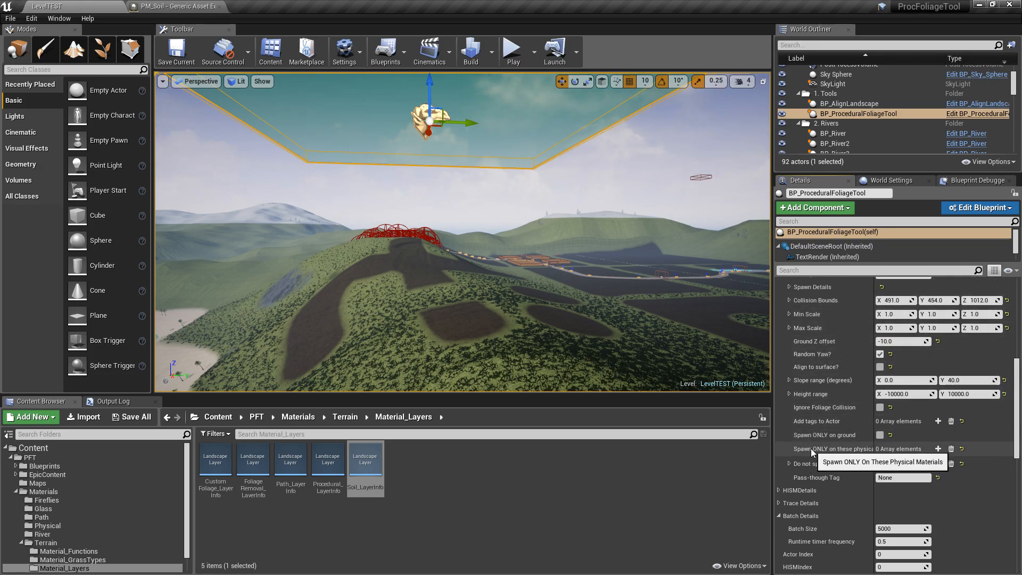
pyautogui.moveTo(874, 447); pyautogui.dragTo(911, 442)
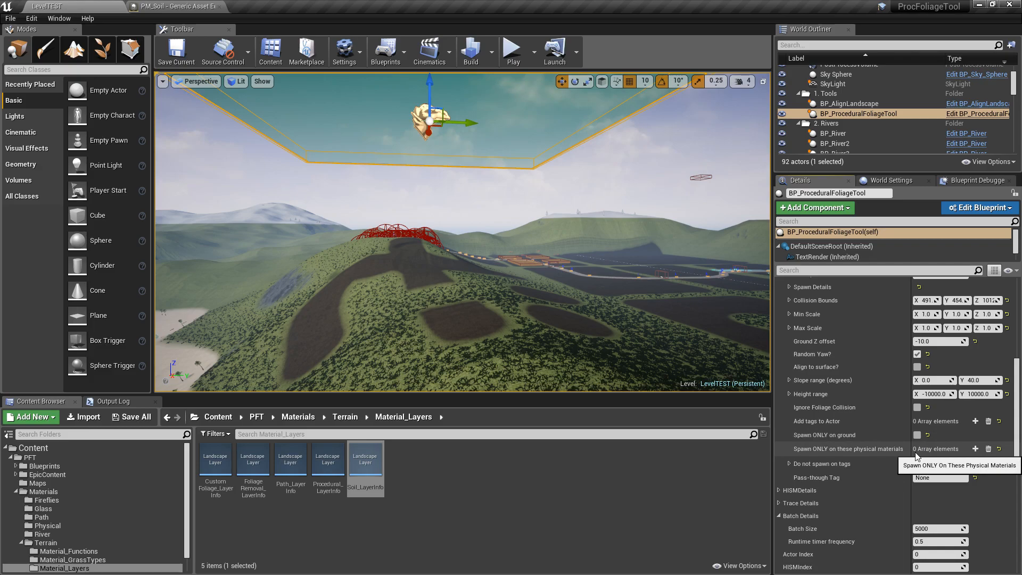
pyautogui.click(975, 449)
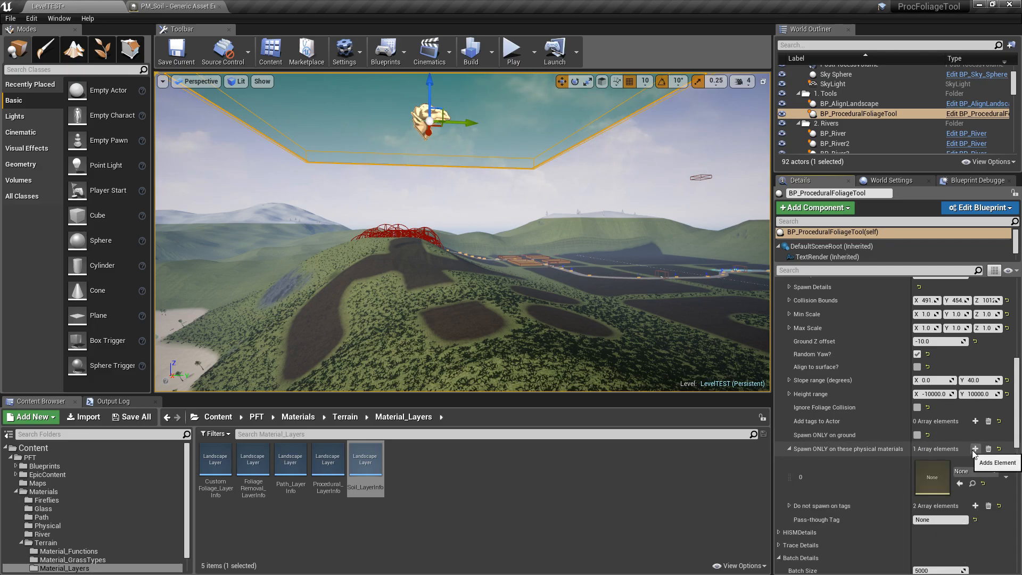
pyautogui.click(964, 471)
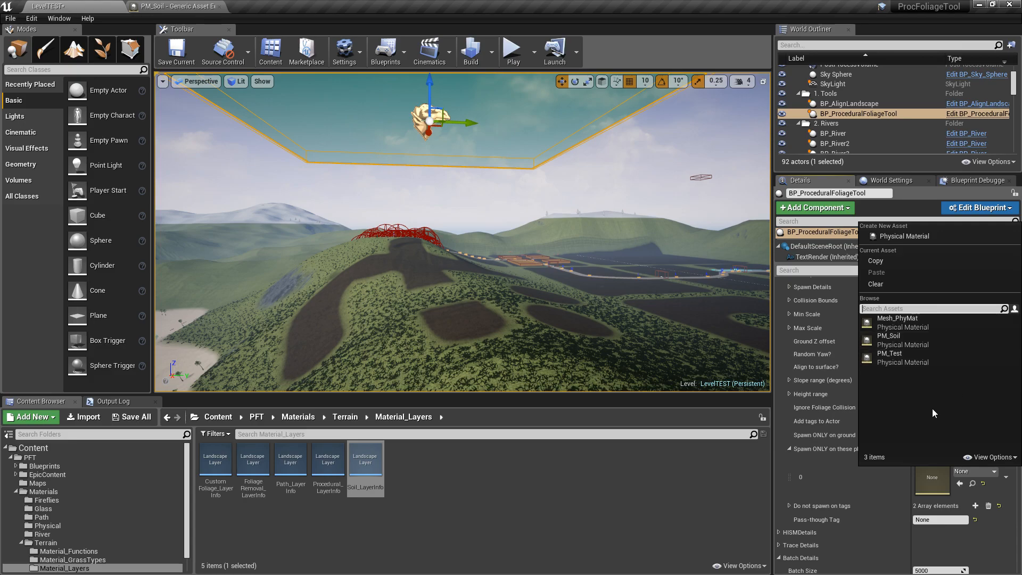
pyautogui.click(890, 336)
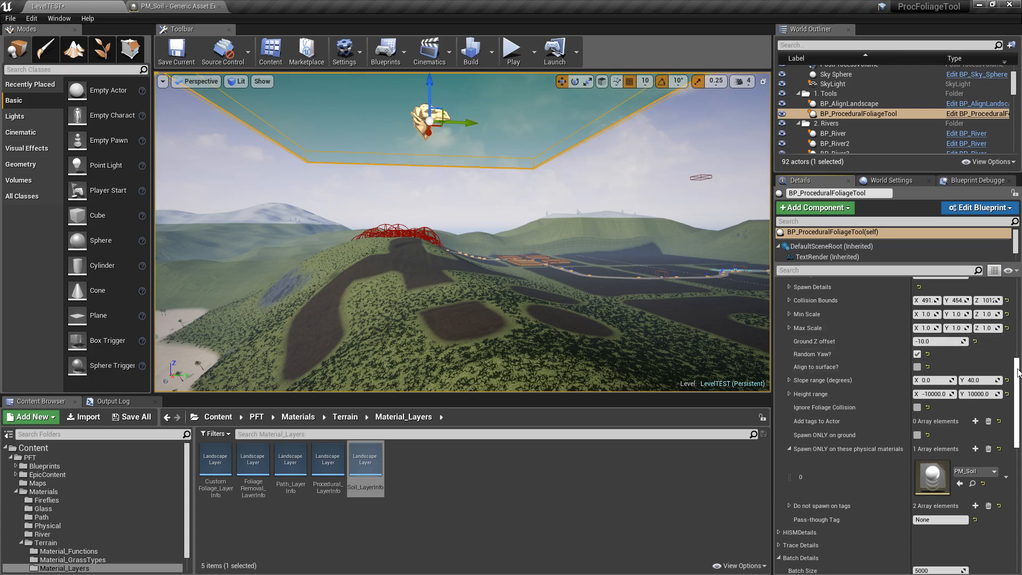
# - Collapse the HISMList and Batch Details settings and spawn the snow tree HISMs on the landscape
pyautogui.moveTo(1018, 372); pyautogui.dragTo(1019, 326)
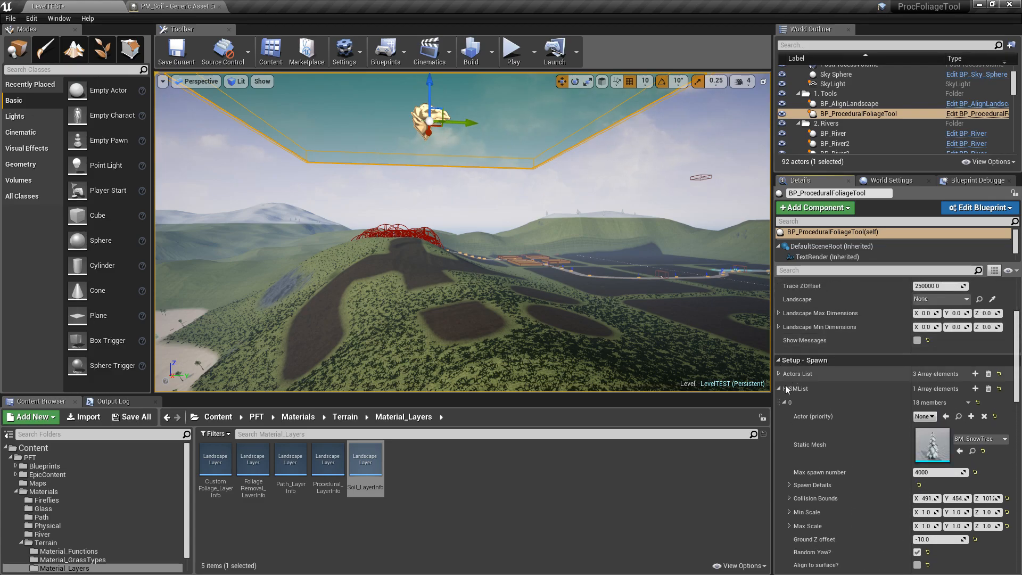
pyautogui.click(779, 390)
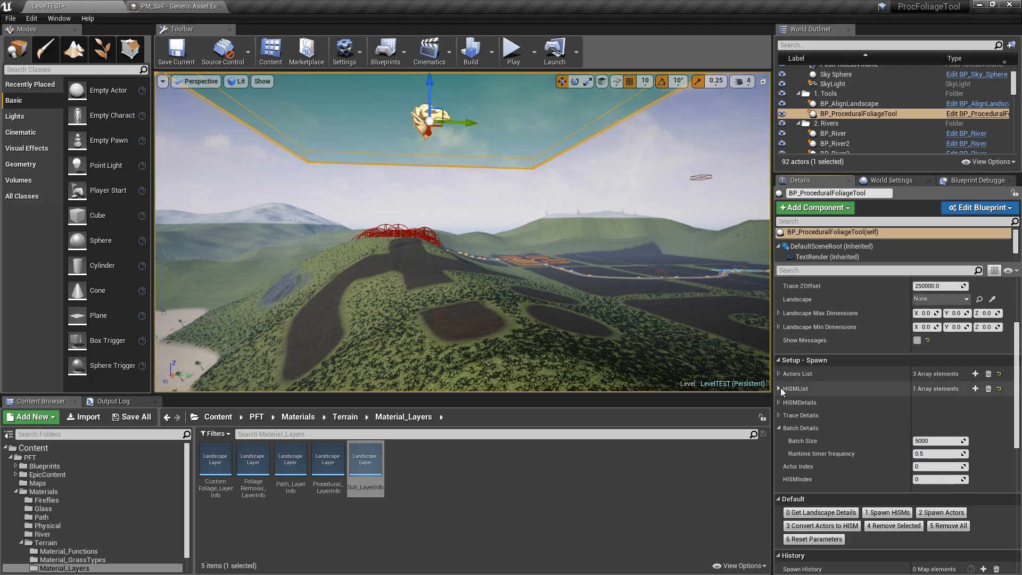
pyautogui.click(779, 429)
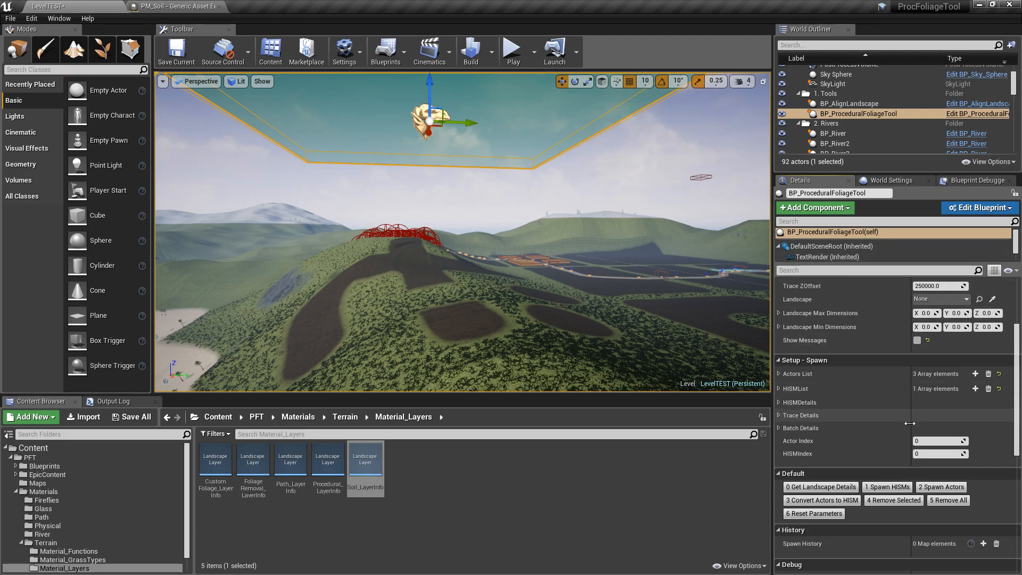
pyautogui.click(890, 491)
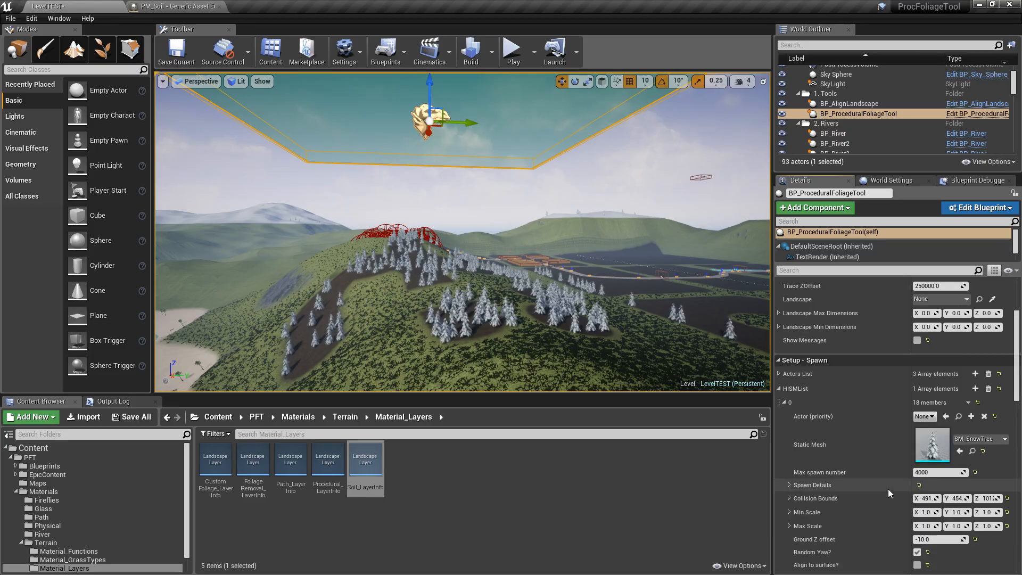
# - Examine from several viewpoints where the spawned snow trees stand relative to the soil patches on the hill
pyautogui.moveTo(577, 228); pyautogui.dragTo(633, 312, button='right')
pyautogui.press('w')
pyautogui.press('w')
pyautogui.moveTo(511, 184); pyautogui.dragTo(346, 196, button='right')
pyautogui.moveTo(624, 189); pyautogui.dragTo(575, 133, button='right')
pyautogui.press('s')
pyautogui.press('w')
pyautogui.press('s')
pyautogui.press('w')
pyautogui.press('s')
# - Collapse the HISMList settings and remove all spawned snow trees from the landscape
pyautogui.click(779, 374)
pyautogui.click(779, 373)
pyautogui.click(779, 388)
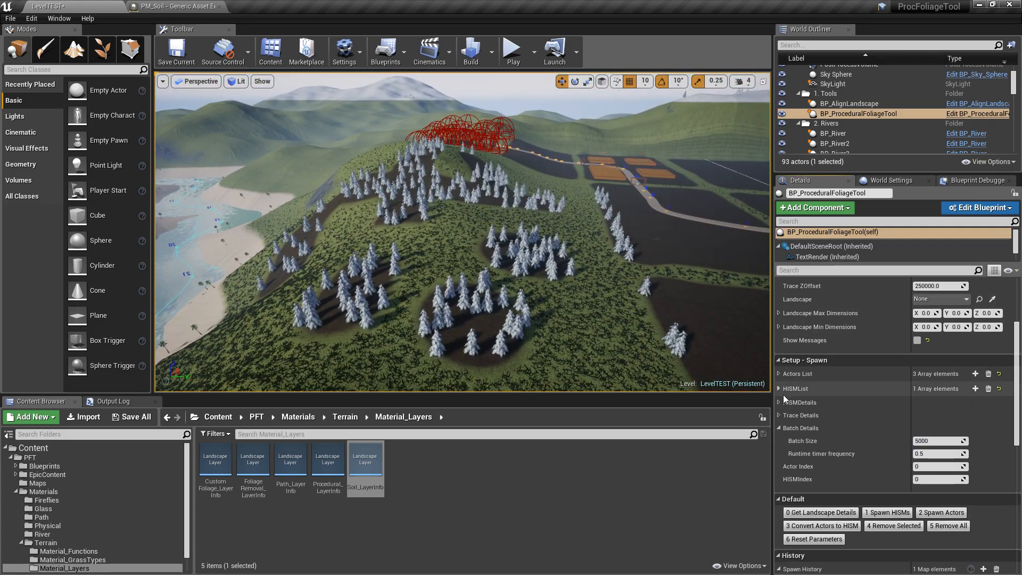
pyautogui.click(934, 526)
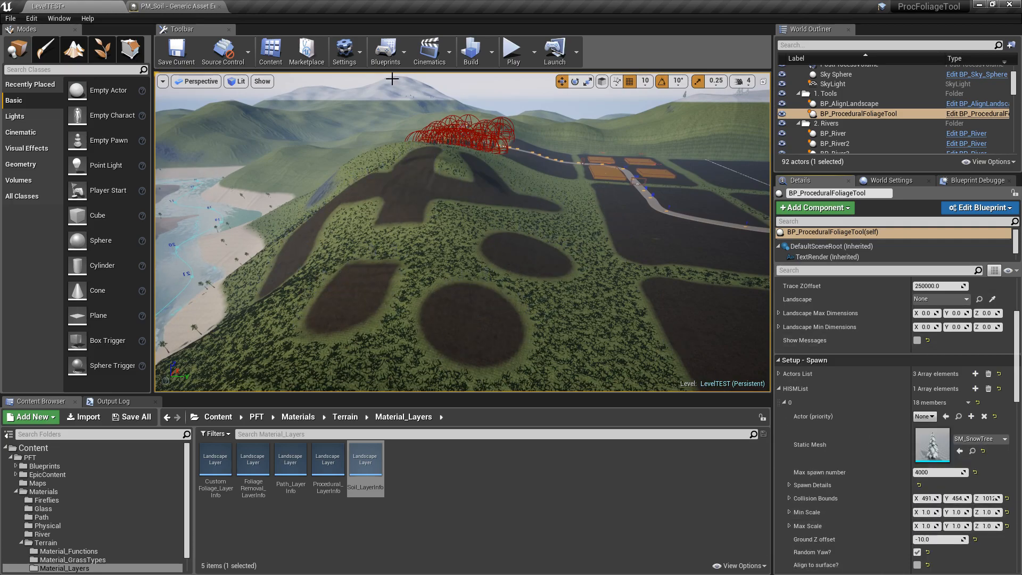
# - Paint additional freehand patches and strokes of the Soil layer across the grassy hillside in landscape paint mode
pyautogui.click(74, 50)
pyautogui.click(107, 77)
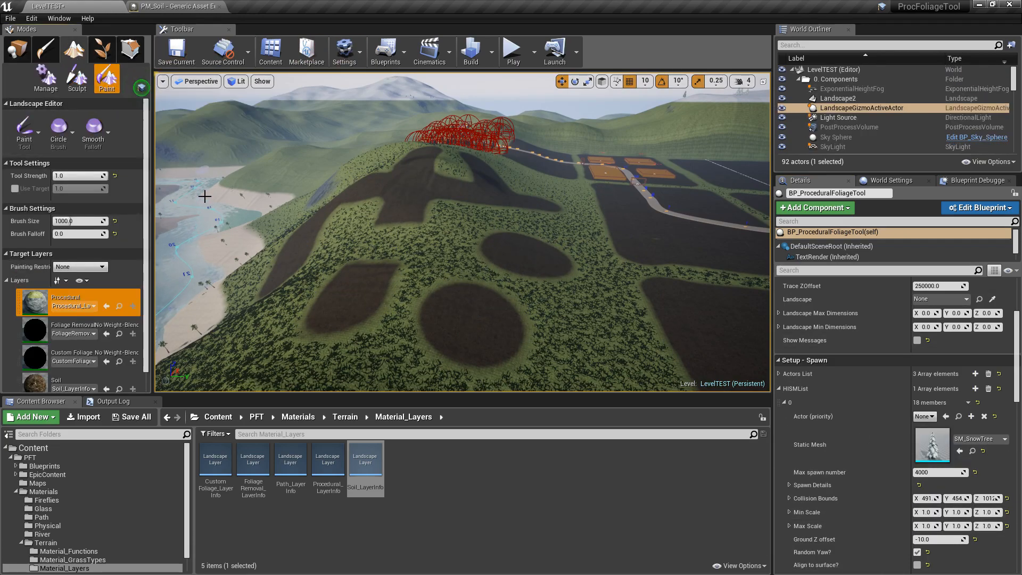
pyautogui.click(62, 378)
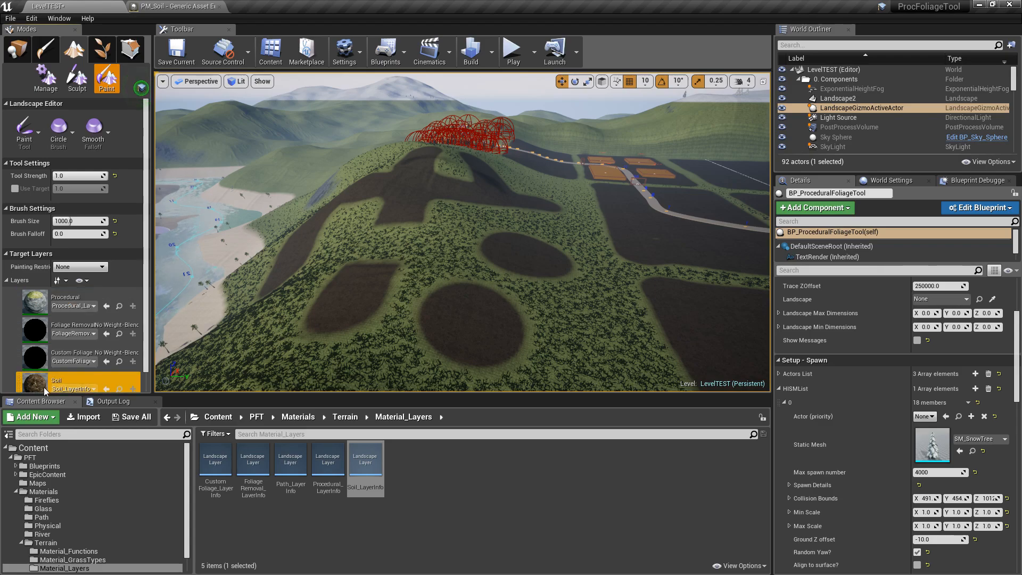
pyautogui.moveTo(452, 250)
pyautogui.mouseDown()
pyautogui.moveTo(456, 222)
pyautogui.moveTo(365, 230)
pyautogui.moveTo(315, 373)
pyautogui.moveTo(457, 285)
pyautogui.moveTo(407, 212)
pyautogui.moveTo(532, 275)
pyautogui.moveTo(462, 181)
pyautogui.moveTo(262, 229)
pyautogui.moveTo(456, 248)
pyautogui.moveTo(538, 185)
pyautogui.mouseUp()
pyautogui.moveTo(542, 250)
pyautogui.mouseDown(button='right')
pyautogui.moveTo(575, 272)
pyautogui.moveTo(594, 309)
pyautogui.moveTo(500, 218)
pyautogui.moveTo(506, 302)
pyautogui.mouseUp(button='right')
pyautogui.click(388, 199)
pyautogui.moveTo(388, 198); pyautogui.dragTo(394, 258, button='right')
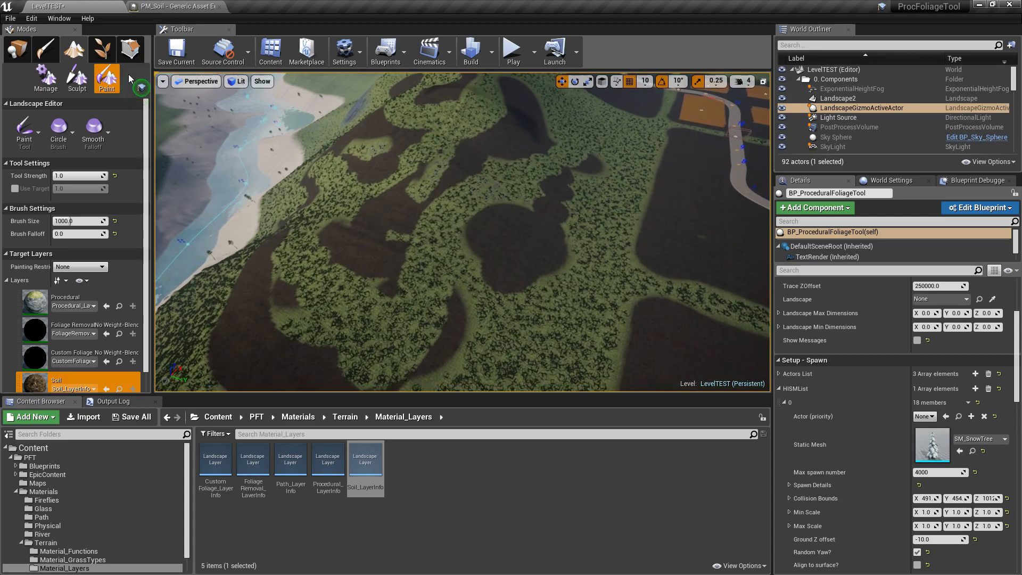
# - Return to placement mode, select BP_ProceduralFoliageTool, and spawn the snow tree HISMs on the repainted hillside
pyautogui.click(17, 50)
pyautogui.moveTo(330, 181)
pyautogui.mouseDown(button='right')
pyautogui.moveTo(338, 142)
pyautogui.moveTo(333, 183)
pyautogui.mouseUp(button='right')
pyautogui.moveTo(501, 191); pyautogui.dragTo(502, 186, button='right')
pyautogui.click(449, 132)
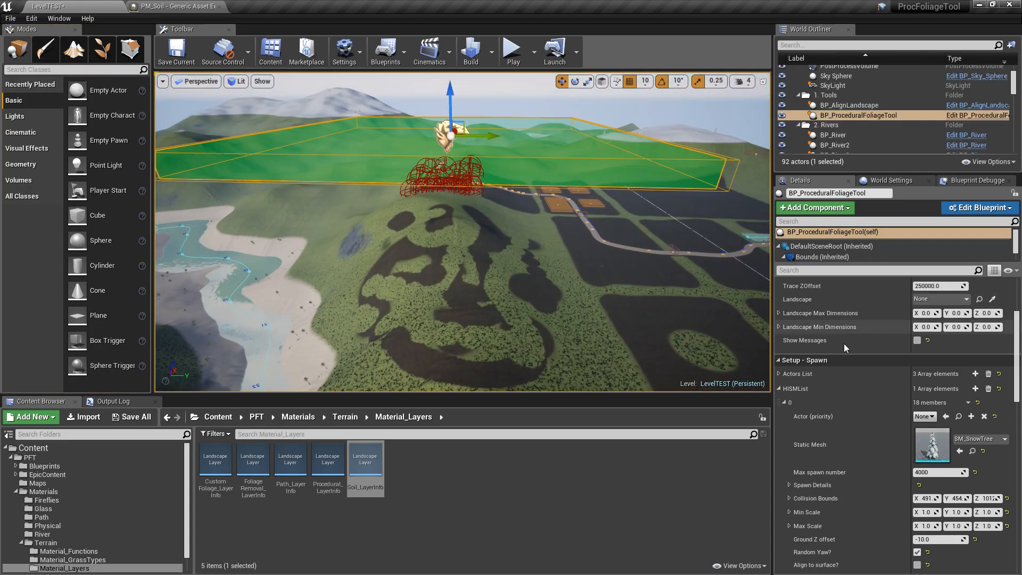
pyautogui.click(780, 389)
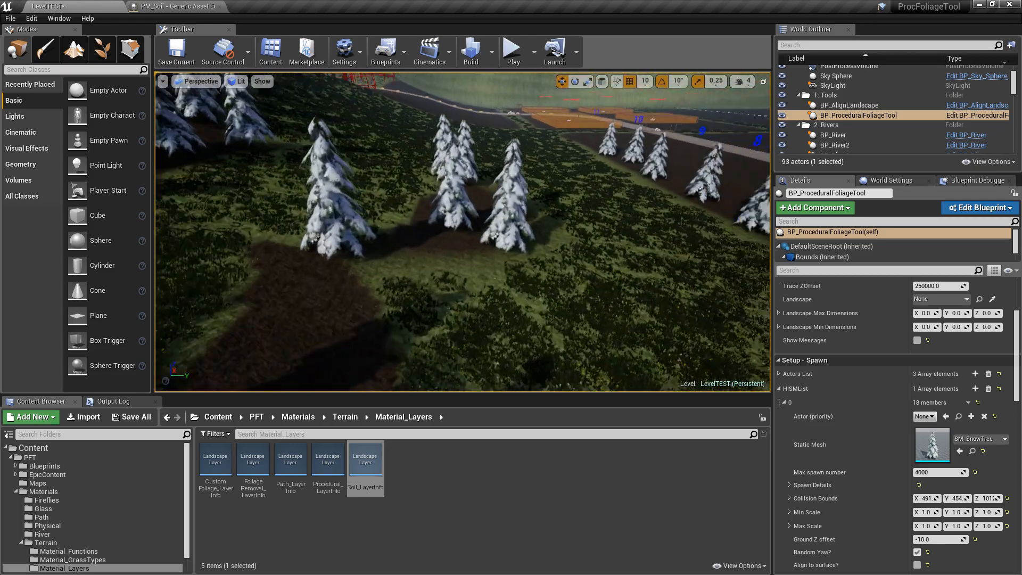
# - Inspect the respawned snow trees up close and from above against the newly painted soil areas
pyautogui.moveTo(632, 304); pyautogui.dragTo(501, 314, button='right')
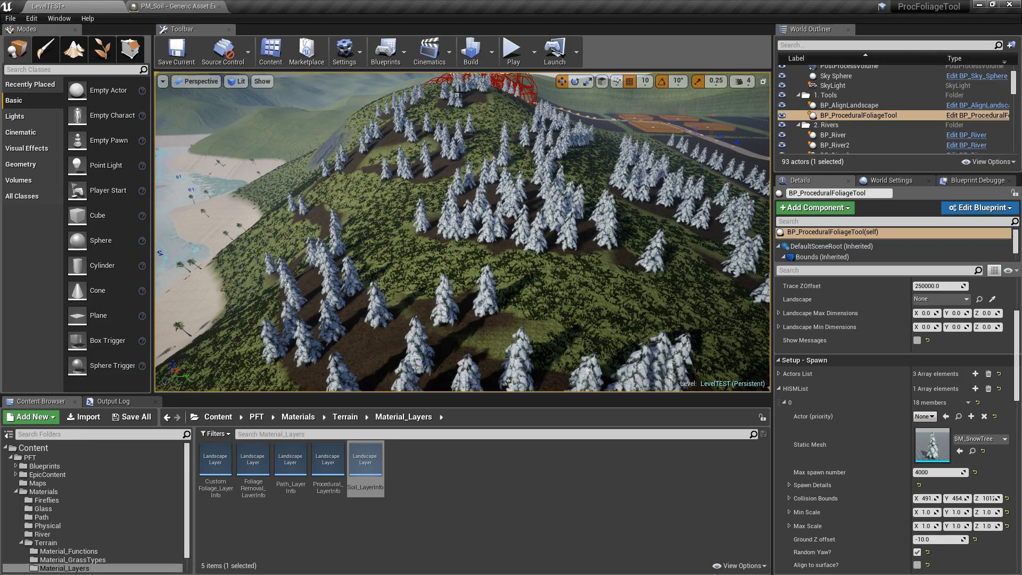
pyautogui.press('w')
pyautogui.moveTo(612, 309); pyautogui.dragTo(590, 299, button='right')
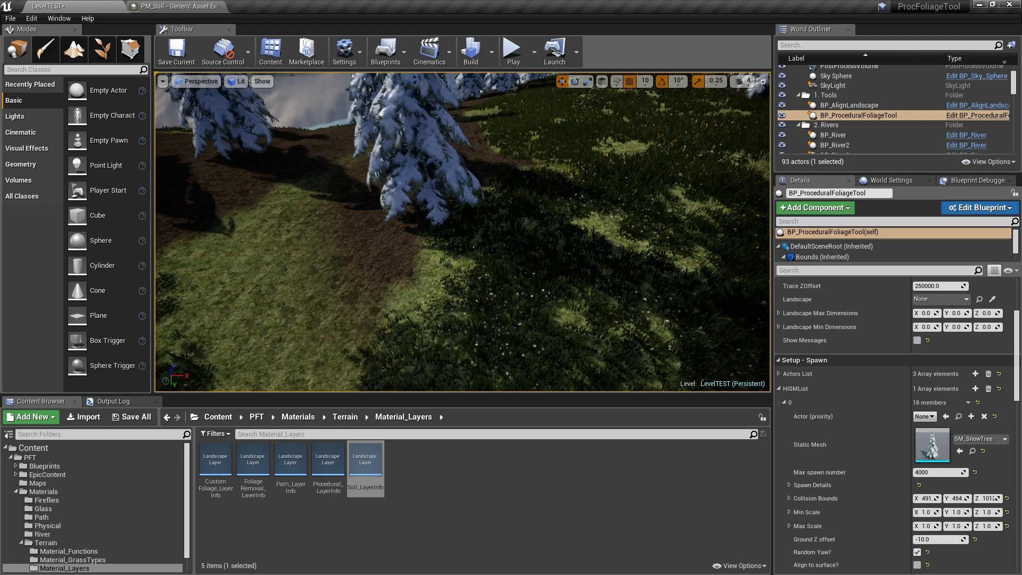
pyautogui.press('s')
pyautogui.moveTo(449, 271); pyautogui.dragTo(457, 273, button='right')
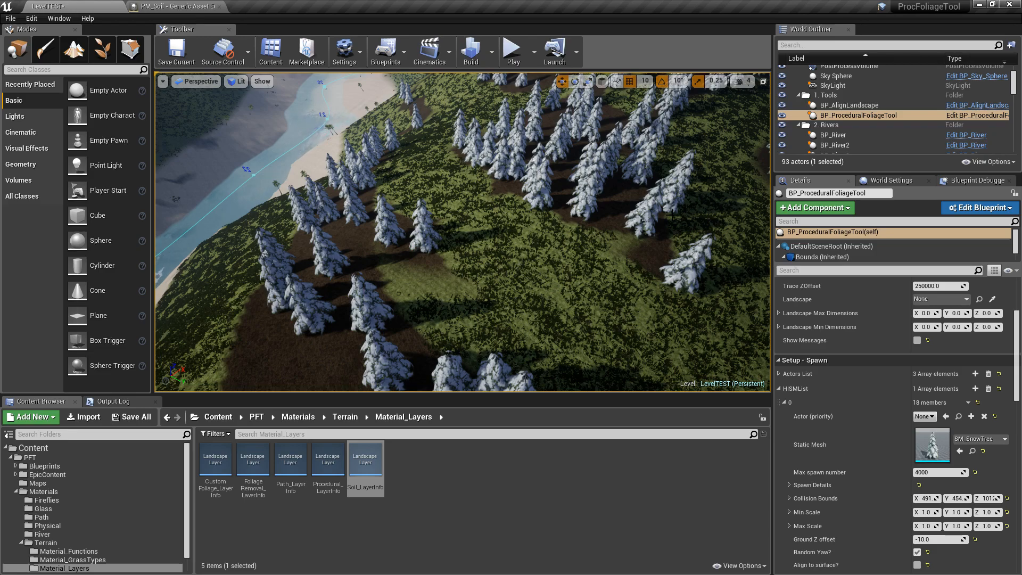
pyautogui.moveTo(336, 113); pyautogui.dragTo(412, 102, button='right')
pyautogui.press('s')
pyautogui.press('a')
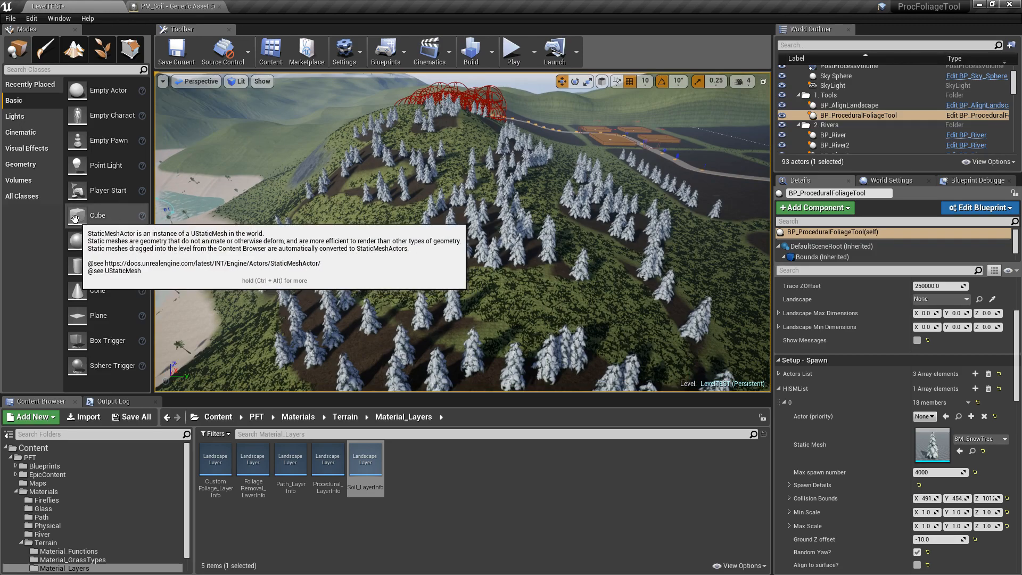
# - Place a Sphere on the hillside among the snow trees and set its scale to 10 on all three axes
pyautogui.moveTo(74, 238); pyautogui.dragTo(361, 230)
pyautogui.scroll(5, 889, 343)
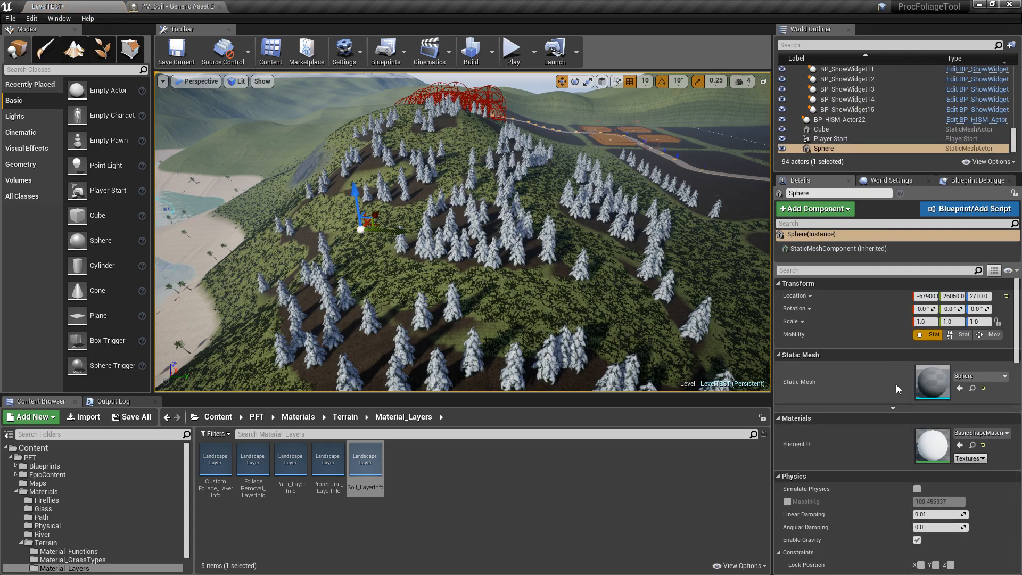
pyautogui.click(931, 322)
pyautogui.write('10')
pyautogui.press('Tab')
pyautogui.write('10')
pyautogui.press('Tab')
pyautogui.write('10')
pyautogui.press('Return')
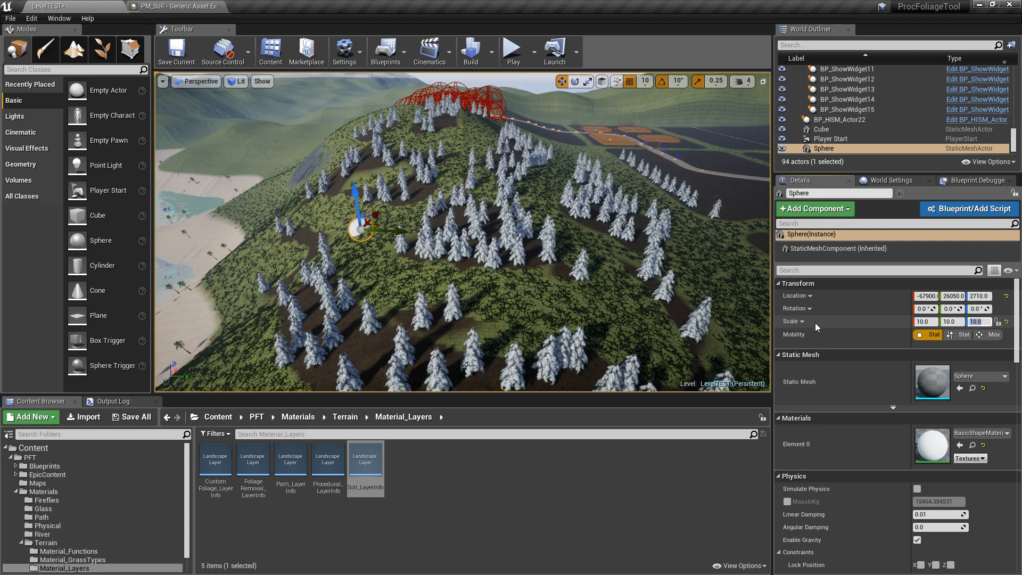
# - Set the sphere's scale to 20 on all three axes
pyautogui.click(920, 322)
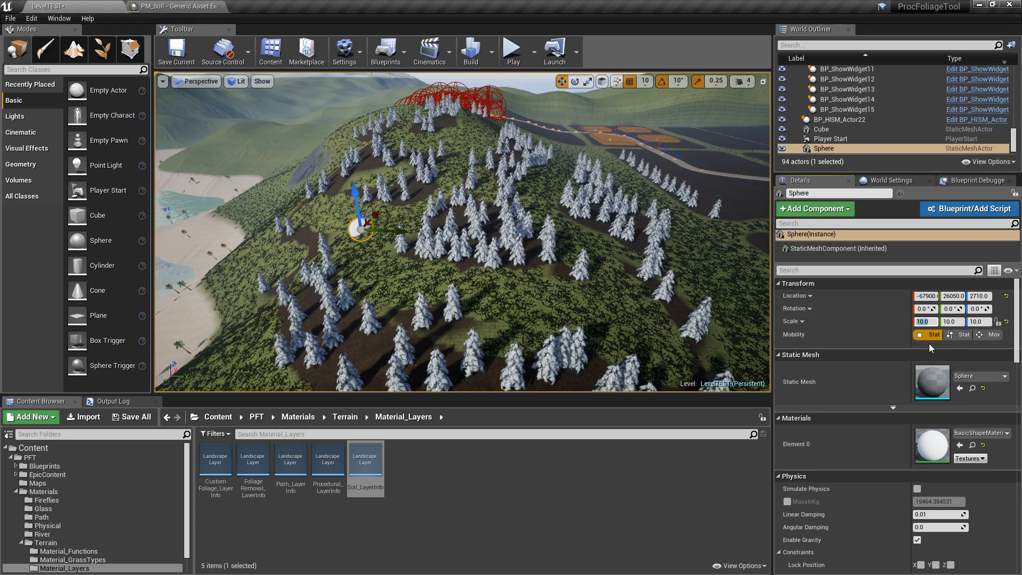
pyautogui.write('20')
pyautogui.press('Tab')
pyautogui.write('20')
pyautogui.press('Tab')
pyautogui.write('20')
pyautogui.press('Return')
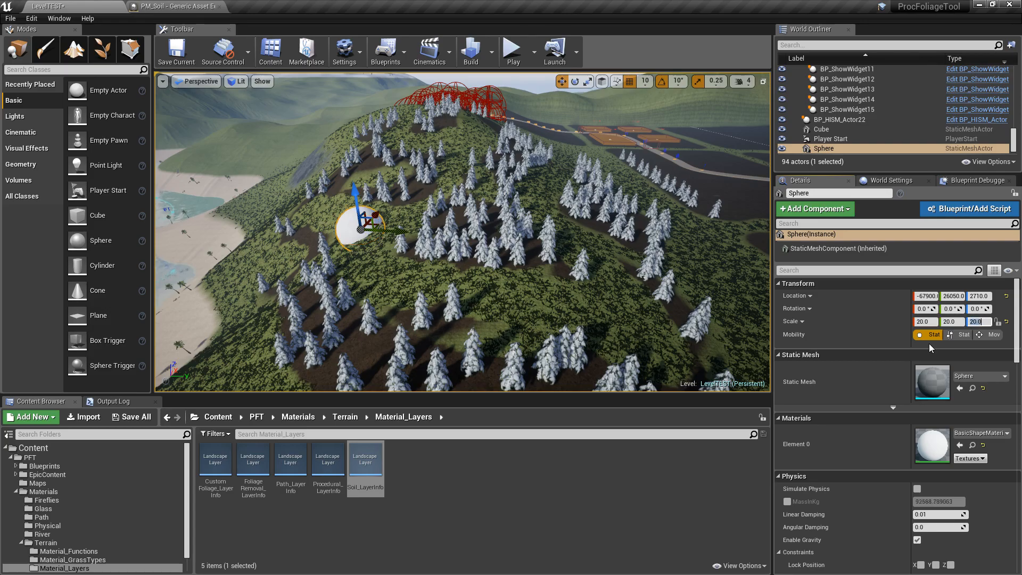
# - Move the sphere along the hillside and raise it to about Y 26340 and Z 2990
pyautogui.moveTo(463, 232); pyautogui.dragTo(655, 256, button='right')
pyautogui.moveTo(408, 241); pyautogui.dragTo(381, 228)
pyautogui.scroll(-3, 381, 227)
pyautogui.moveTo(381, 228)
pyautogui.mouseDown(button='right')
pyautogui.moveTo(386, 205)
pyautogui.moveTo(394, 227)
pyautogui.mouseUp(button='right')
pyautogui.scroll(3, 487, 212)
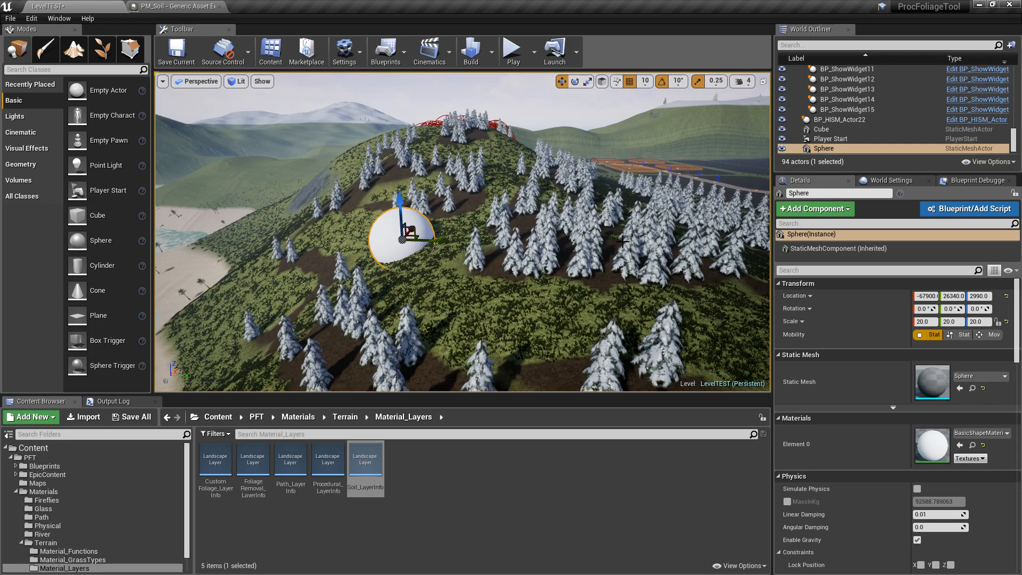
# - Assign M_PhysicalMaterial from the Physical materials folder to the sphere's Element 0 material slot
pyautogui.moveTo(604, 184); pyautogui.dragTo(539, 197, button='right')
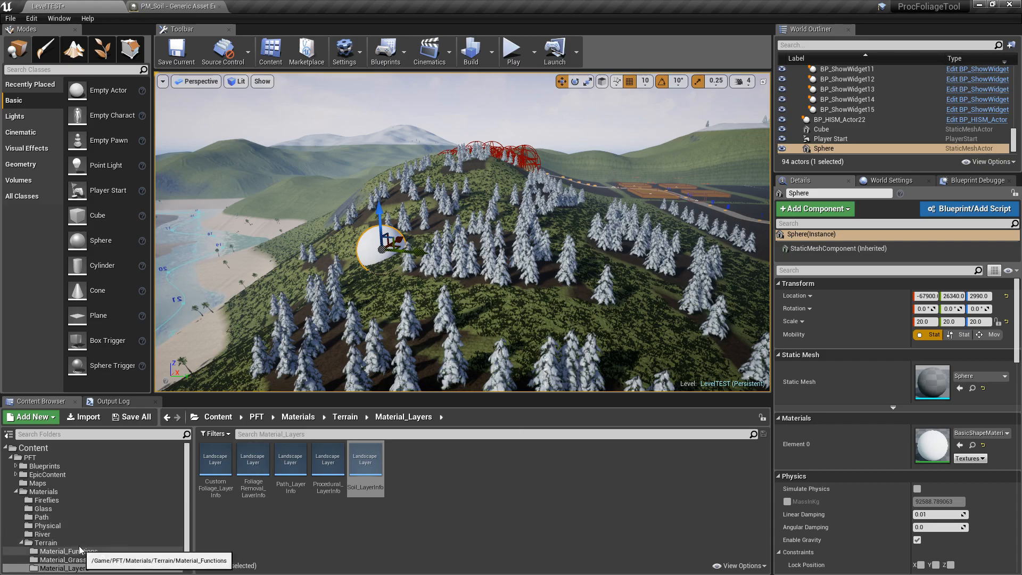
pyautogui.click(73, 526)
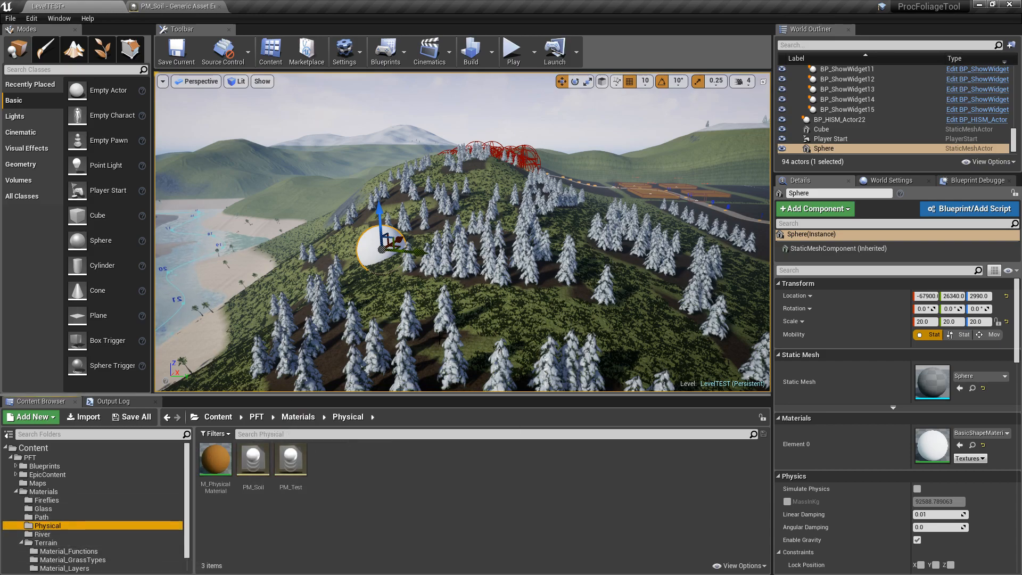
pyautogui.moveTo(216, 462)
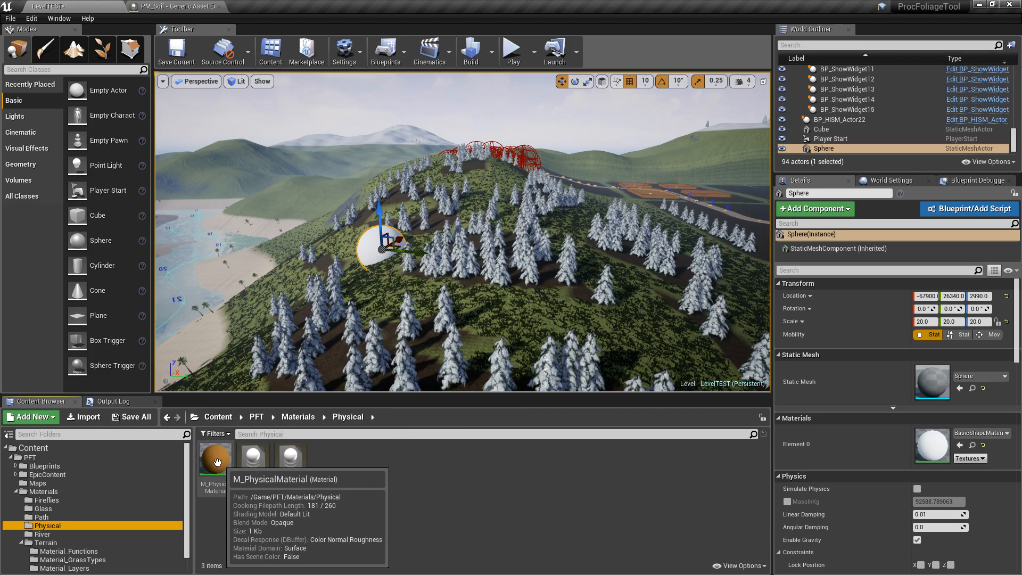
pyautogui.click(220, 465)
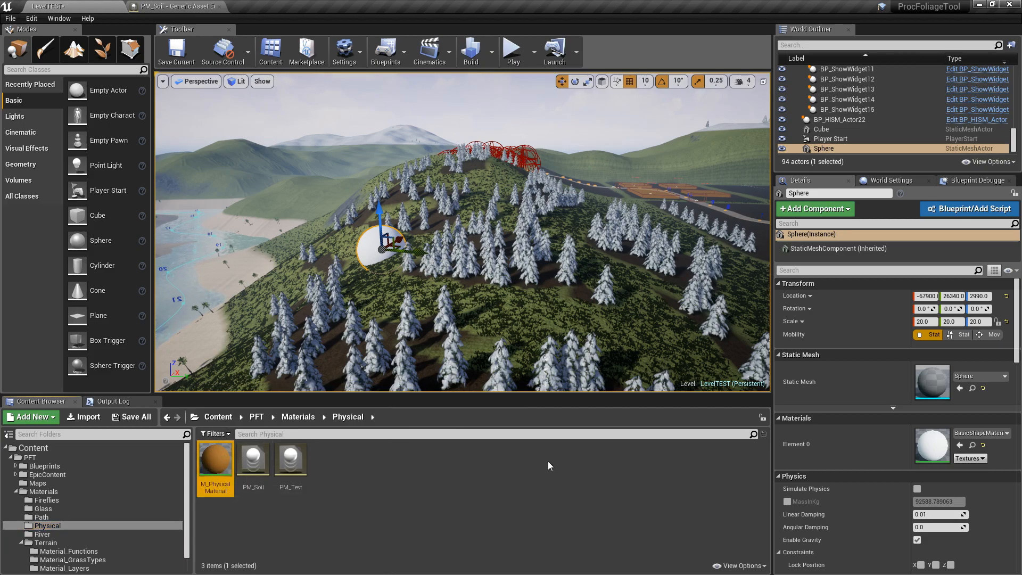
pyautogui.click(961, 445)
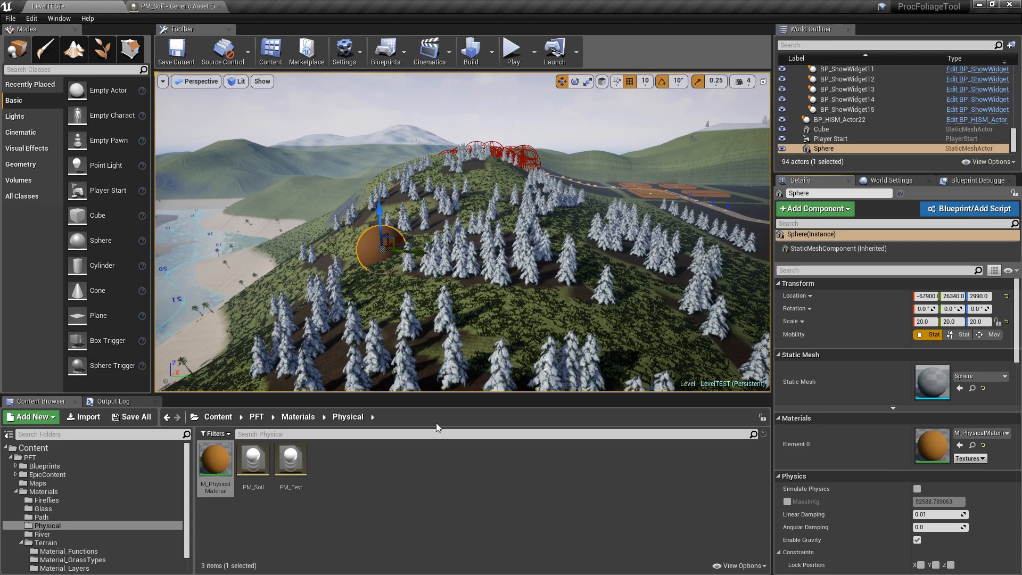
# - Open M_PhysicalMaterial to examine its color node and Phys Material setting, and locate the assigned physical material asset in the project
pyautogui.doubleClick(215, 459)
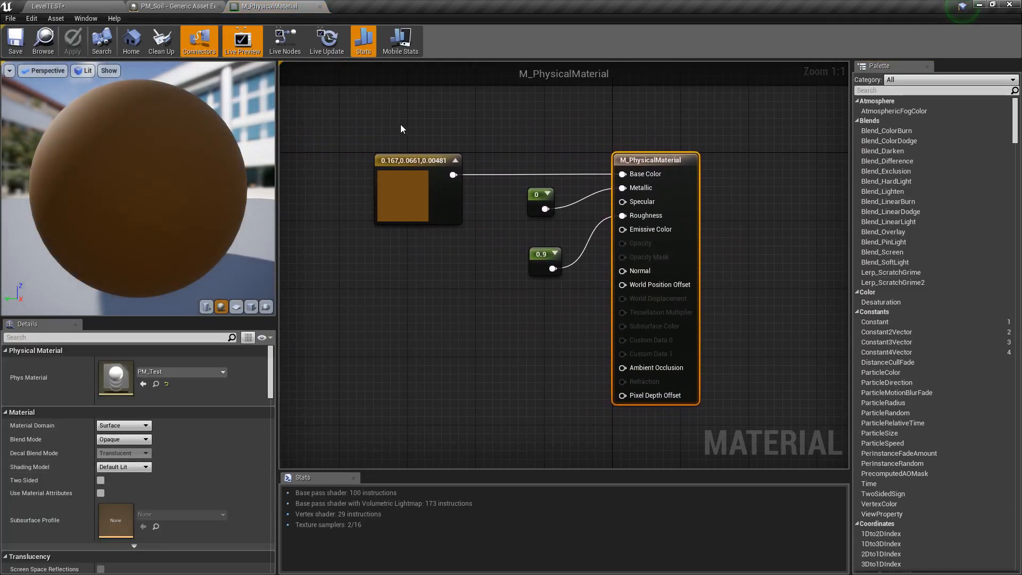
pyautogui.click(398, 172)
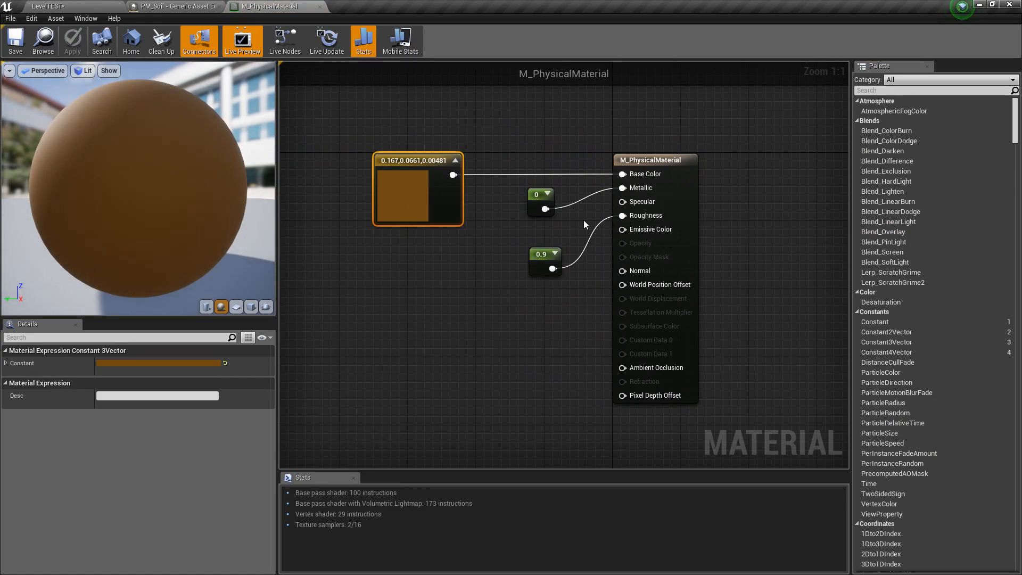
pyautogui.click(689, 160)
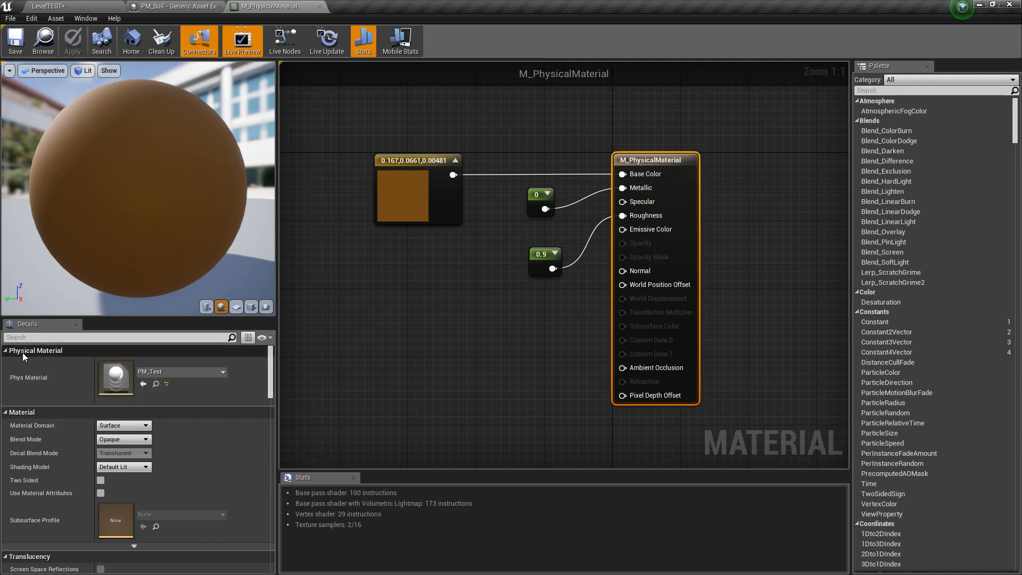
pyautogui.moveTo(30, 375)
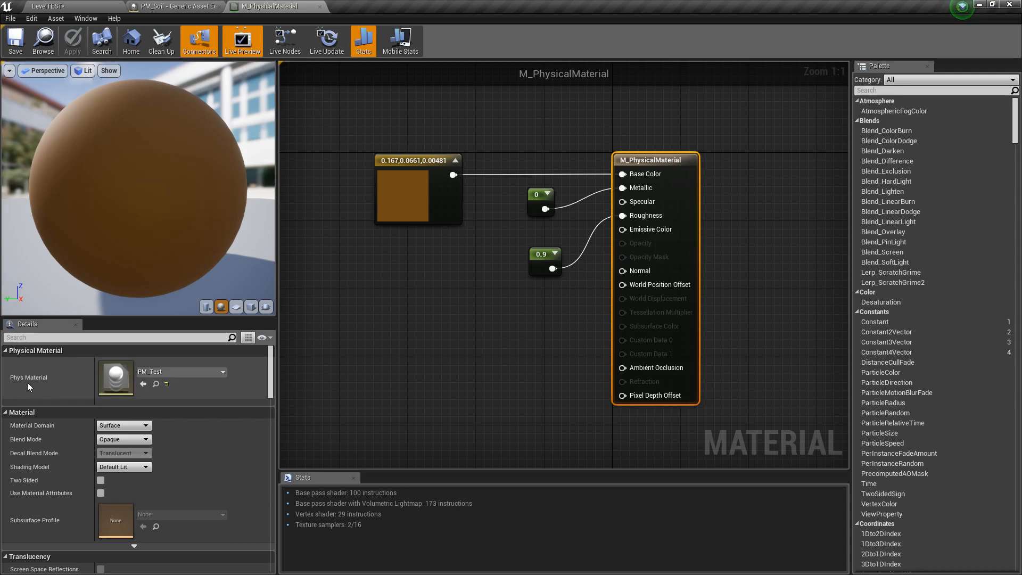
pyautogui.click(156, 384)
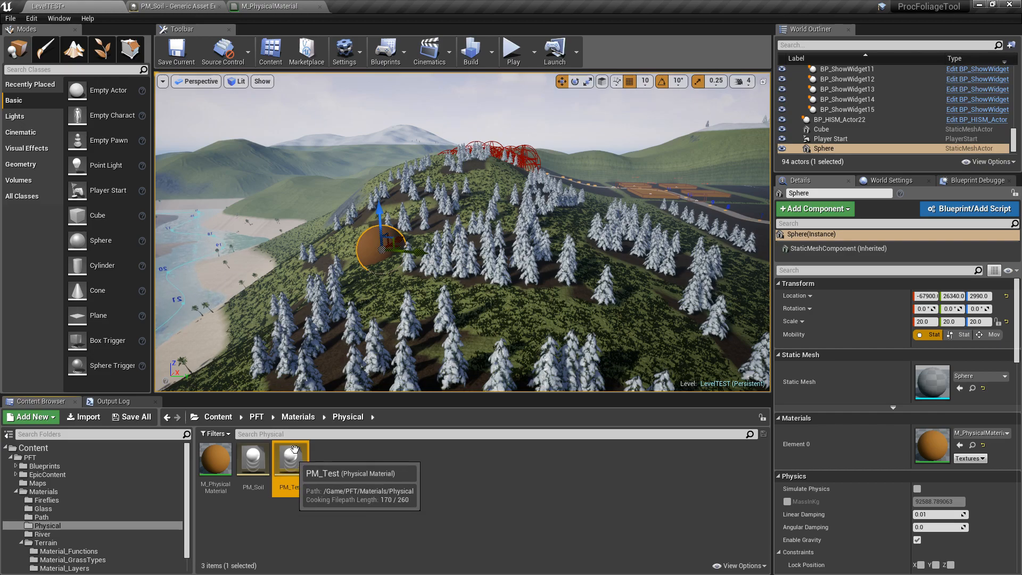
# - Add PM_Test as a second entry in the snow tree's allowed spawn physical materials on BP_ProceduralFoliageTool, and save everything
pyautogui.moveTo(641, 212); pyautogui.dragTo(629, 207, button='right')
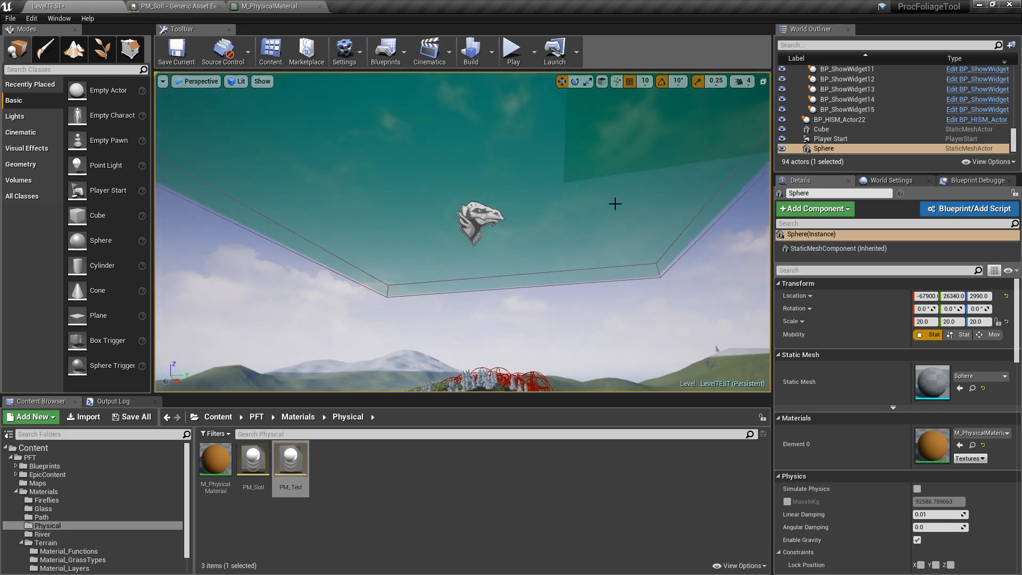
pyautogui.click(467, 202)
pyautogui.scroll(-5, 893, 460)
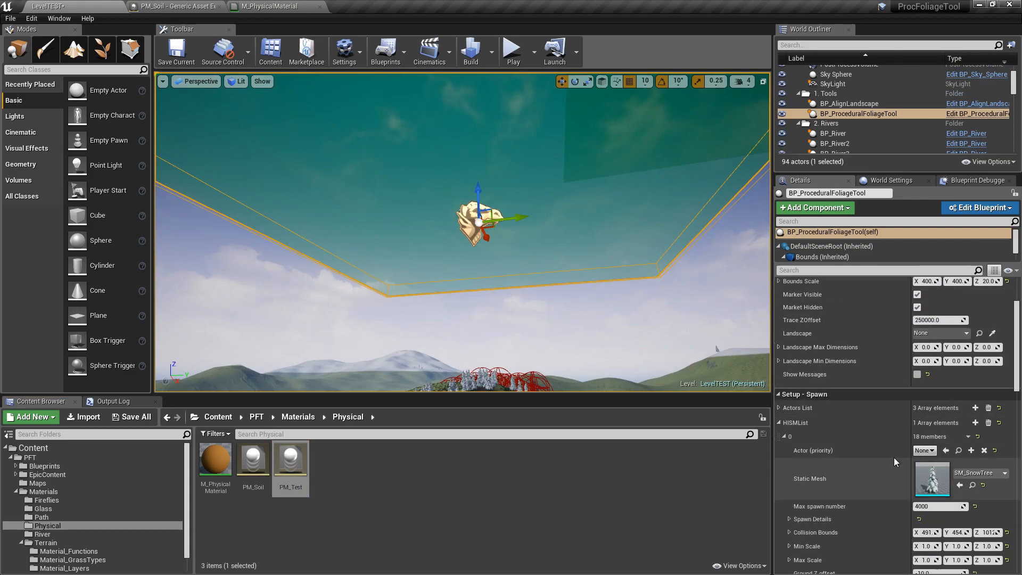
pyautogui.moveTo(910, 405); pyautogui.dragTo(888, 406)
pyautogui.scroll(-8, 935, 475)
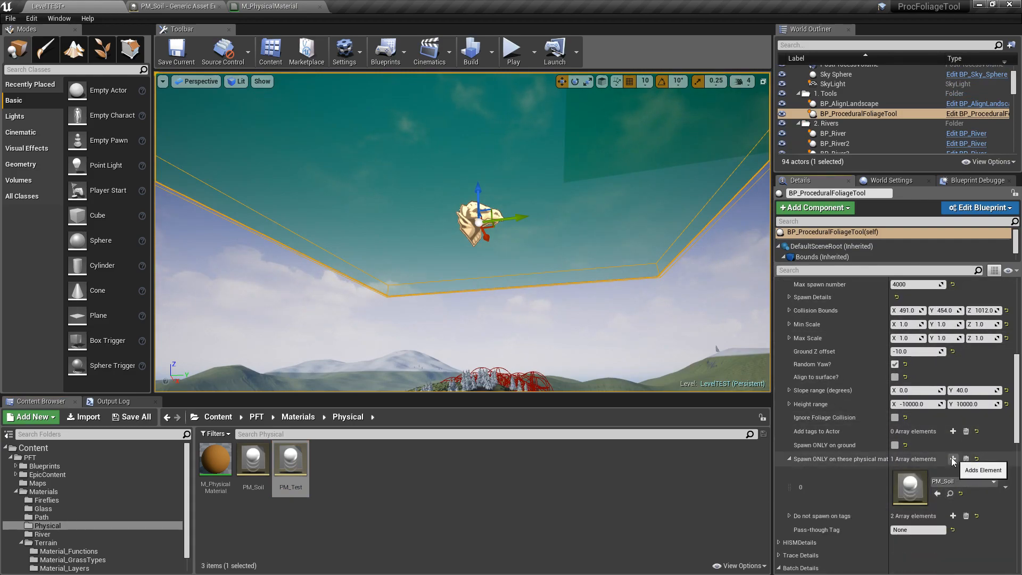
pyautogui.click(953, 459)
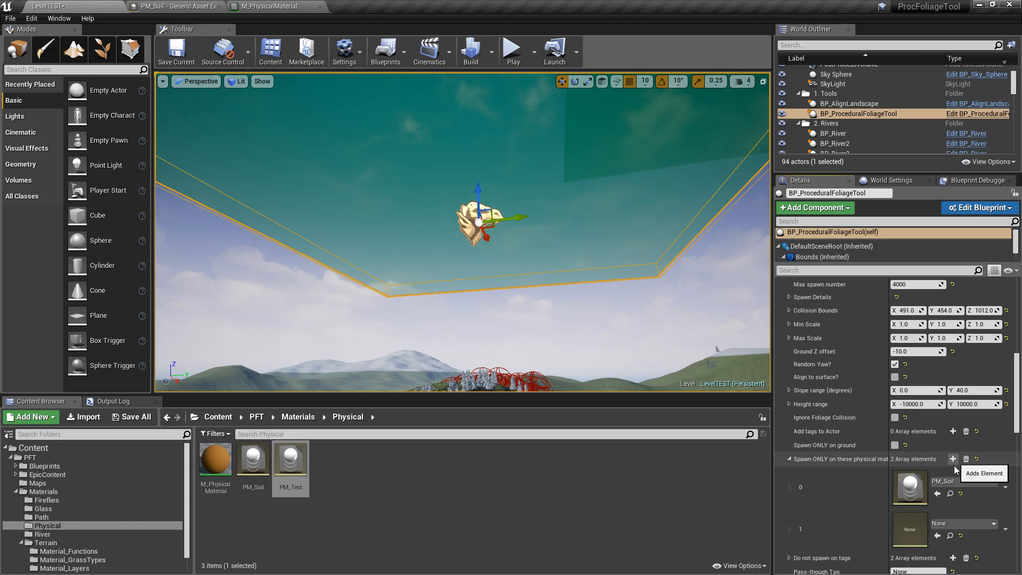
pyautogui.click(953, 524)
pyautogui.click(903, 412)
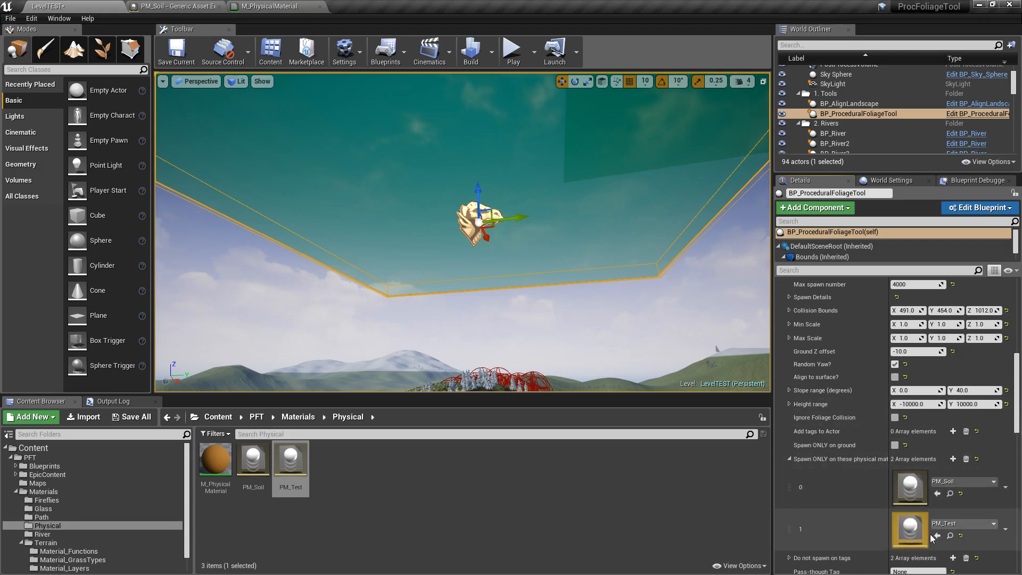
pyautogui.scroll(-1, 856, 461)
pyautogui.scroll(-1, 855, 461)
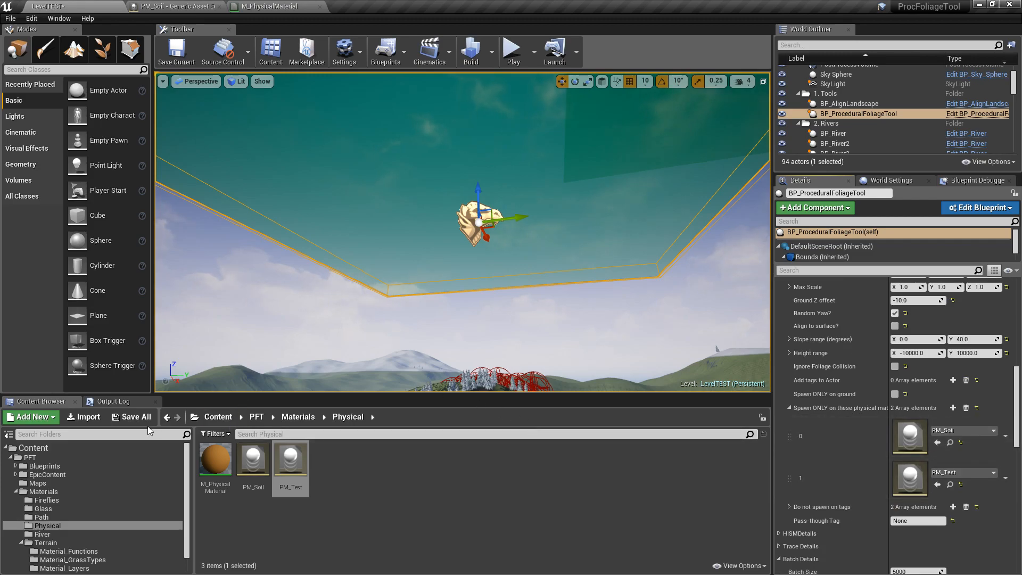
pyautogui.click(133, 418)
pyautogui.click(593, 388)
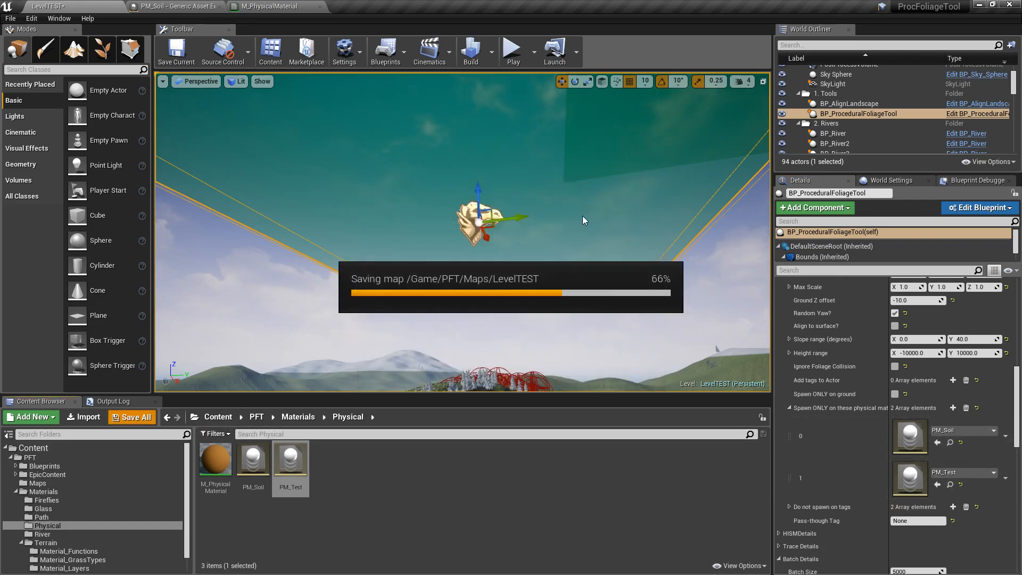
# - Set the sphere's scale to 40 on all three axes and nudge it slightly along the hillside
pyautogui.press('s')
pyautogui.moveTo(453, 138); pyautogui.dragTo(453, 176, button='right')
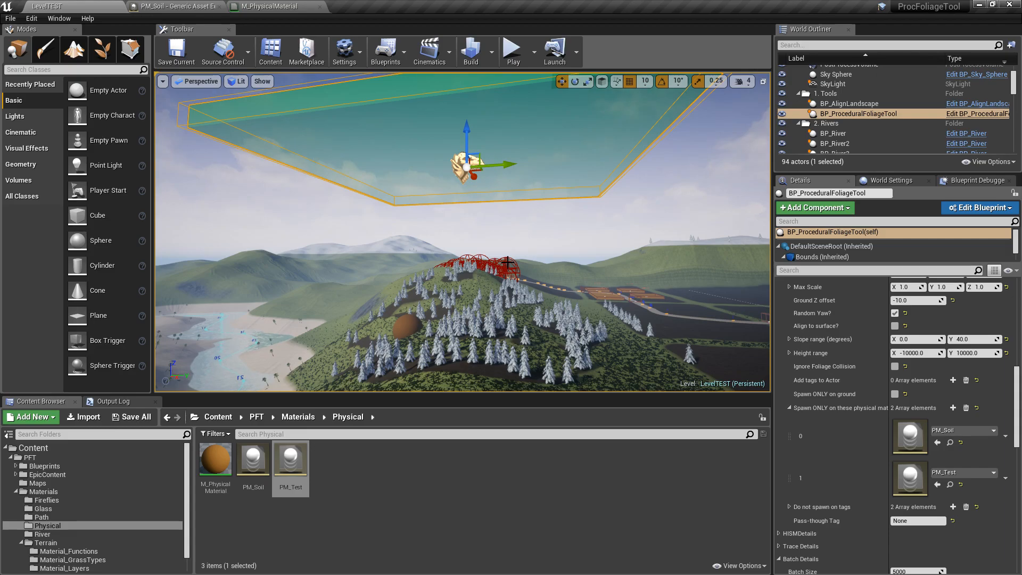
pyautogui.press('w')
pyautogui.moveTo(526, 208); pyautogui.dragTo(533, 231, button='right')
pyautogui.press('s')
pyautogui.press('d')
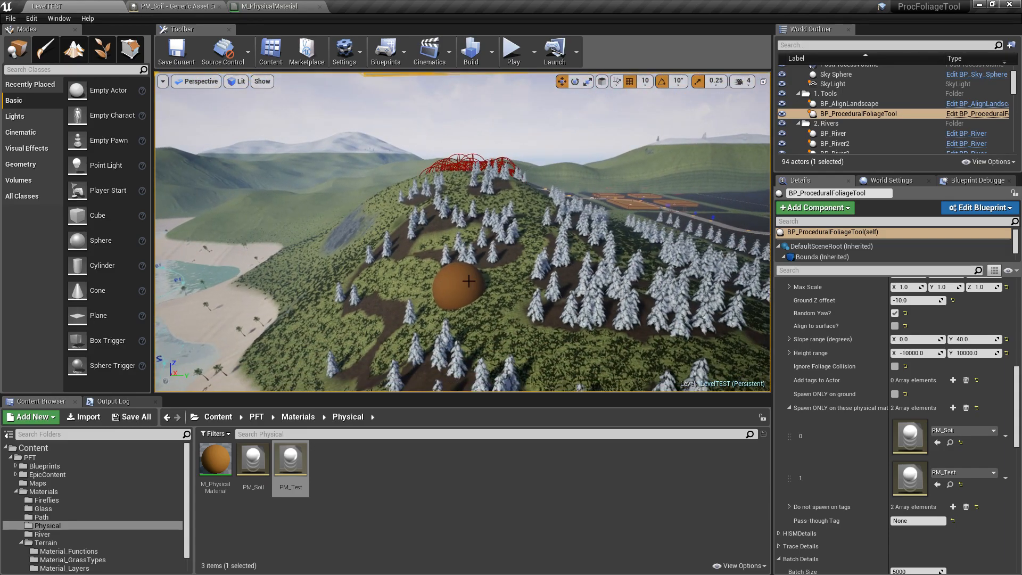
pyautogui.click(464, 296)
pyautogui.scroll(5, 883, 377)
pyautogui.scroll(3, 883, 378)
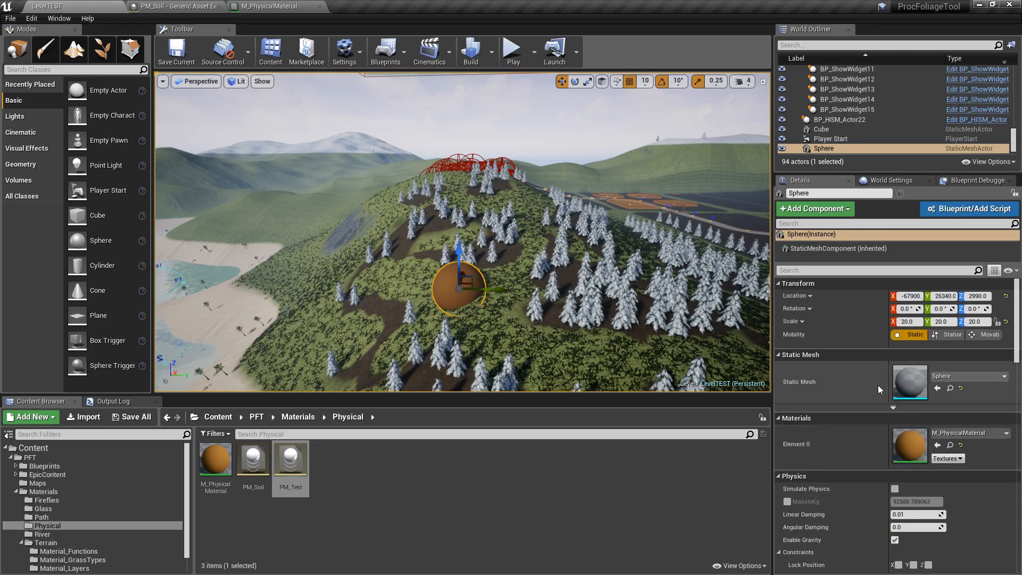
pyautogui.write('40')
pyautogui.press('Tab')
pyautogui.press('Tab')
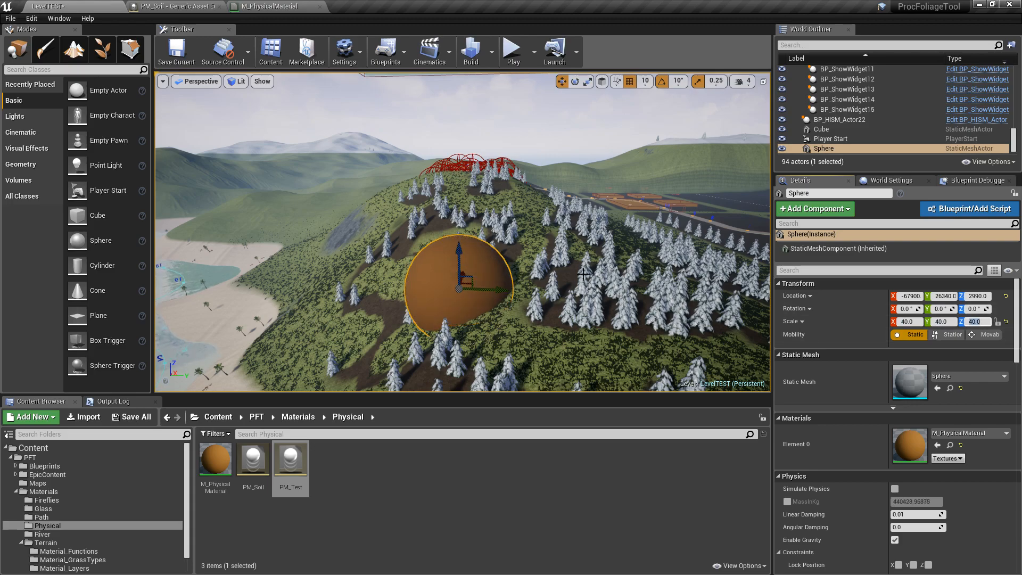
pyautogui.moveTo(497, 292)
pyautogui.mouseDown(button='right')
pyautogui.moveTo(482, 293)
pyautogui.moveTo(494, 292)
pyautogui.mouseUp(button='right')
pyautogui.moveTo(505, 289); pyautogui.dragTo(511, 286)
# - Set the snow tree's slope range to 0–85 degrees on BP_ProceduralFoliageTool and enable Align to surface
pyautogui.moveTo(543, 184); pyautogui.dragTo(531, 117, button='right')
pyautogui.click(505, 183)
pyautogui.moveTo(569, 232); pyautogui.dragTo(589, 281, button='right')
pyautogui.press('s')
pyautogui.scroll(-5, 883, 466)
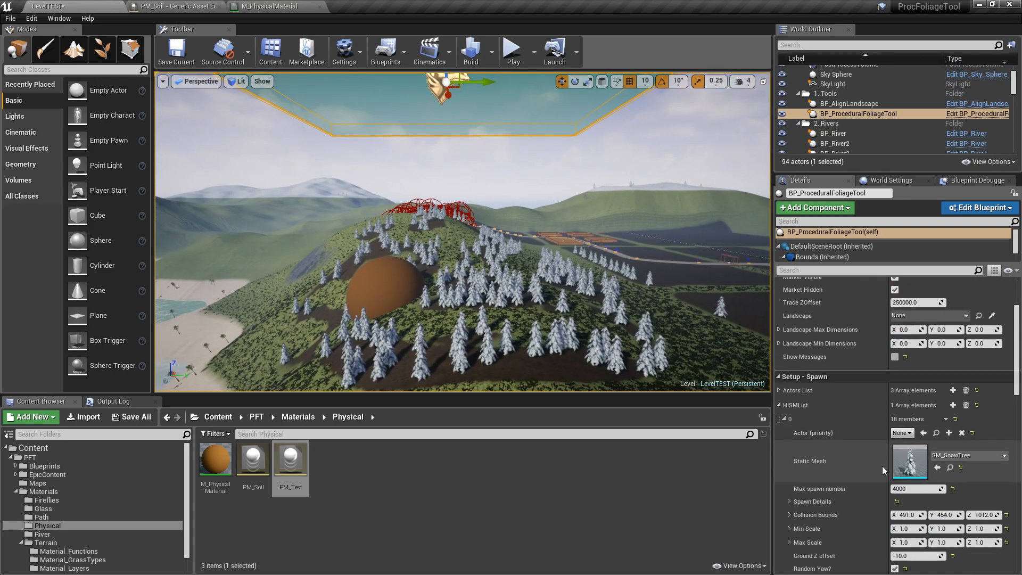
pyautogui.scroll(-2, 878, 467)
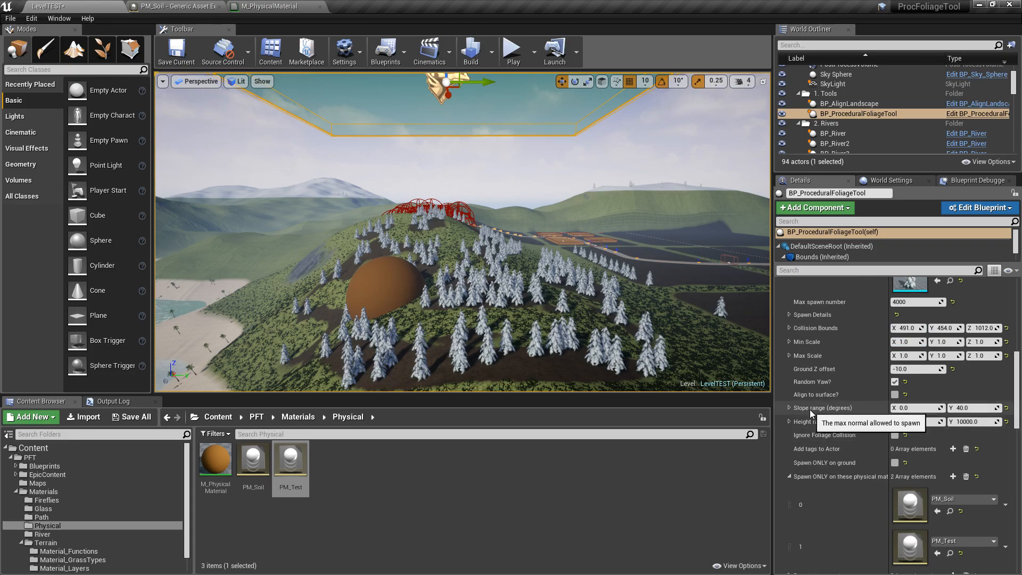
pyautogui.click(905, 407)
pyautogui.write('0')
pyautogui.press('Tab')
pyautogui.write('8')
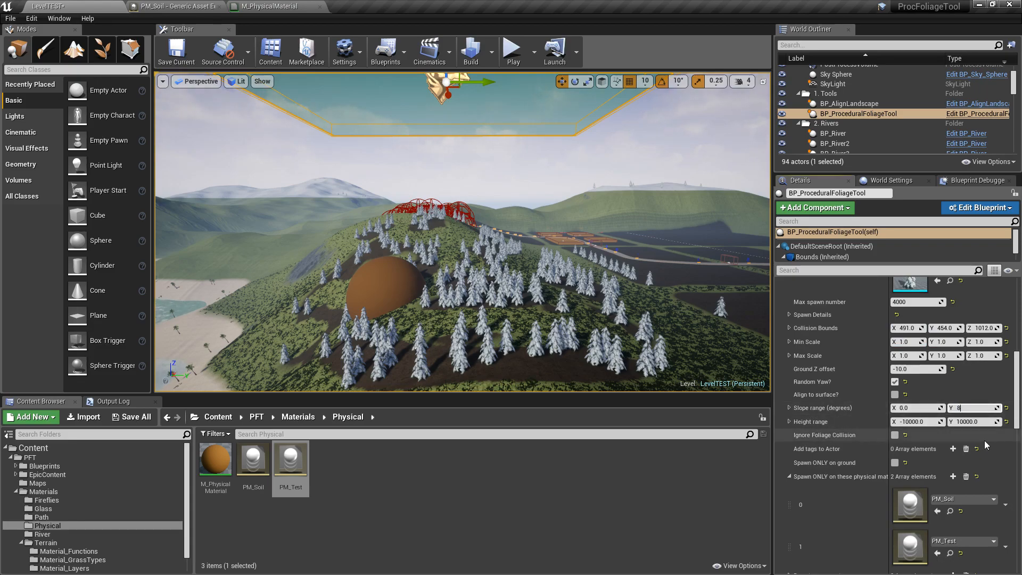
pyautogui.press('Return')
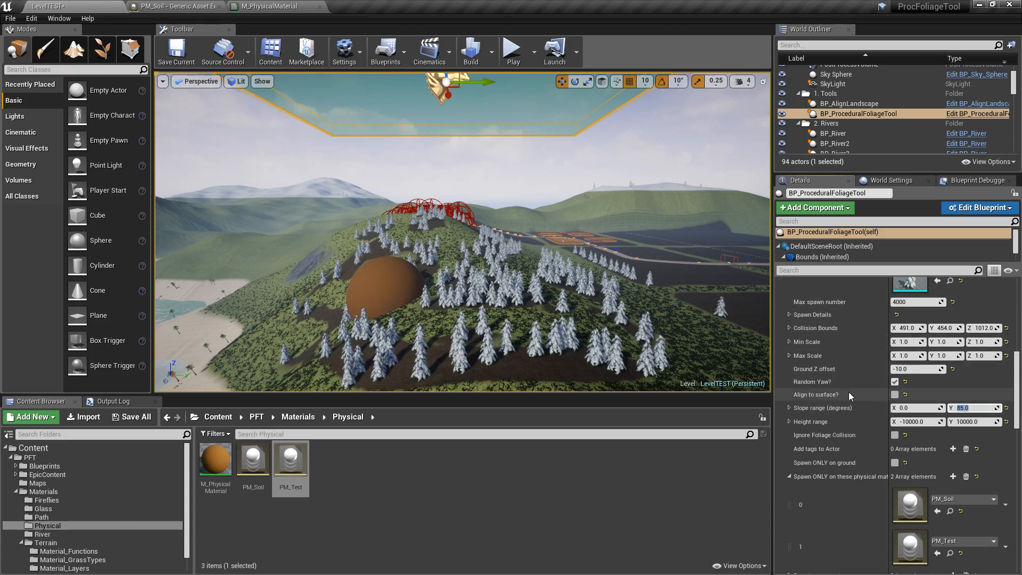
pyautogui.click(895, 395)
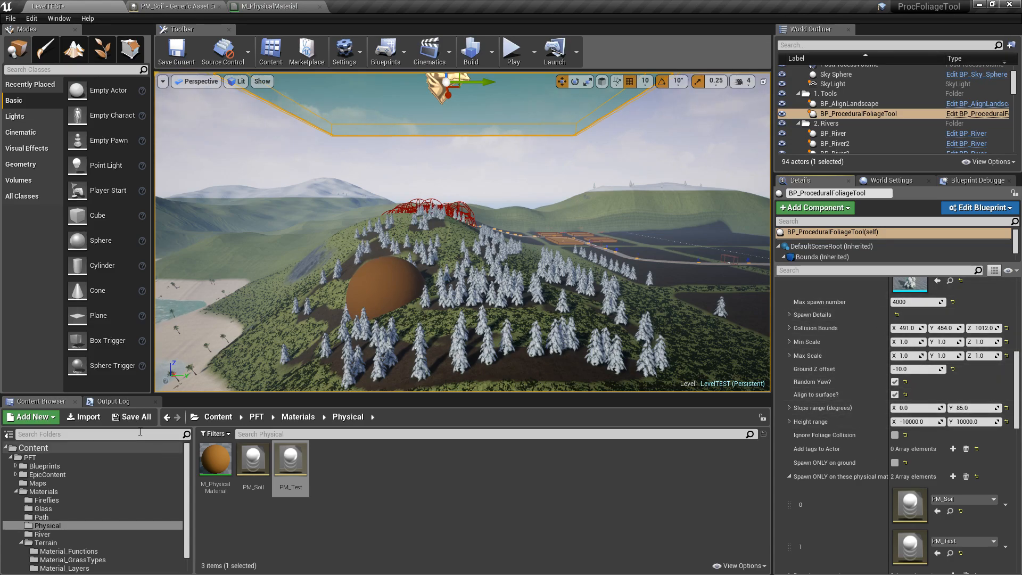
# - Save all changes and remove all previously spawned snow trees from the level
pyautogui.click(130, 418)
pyautogui.click(605, 390)
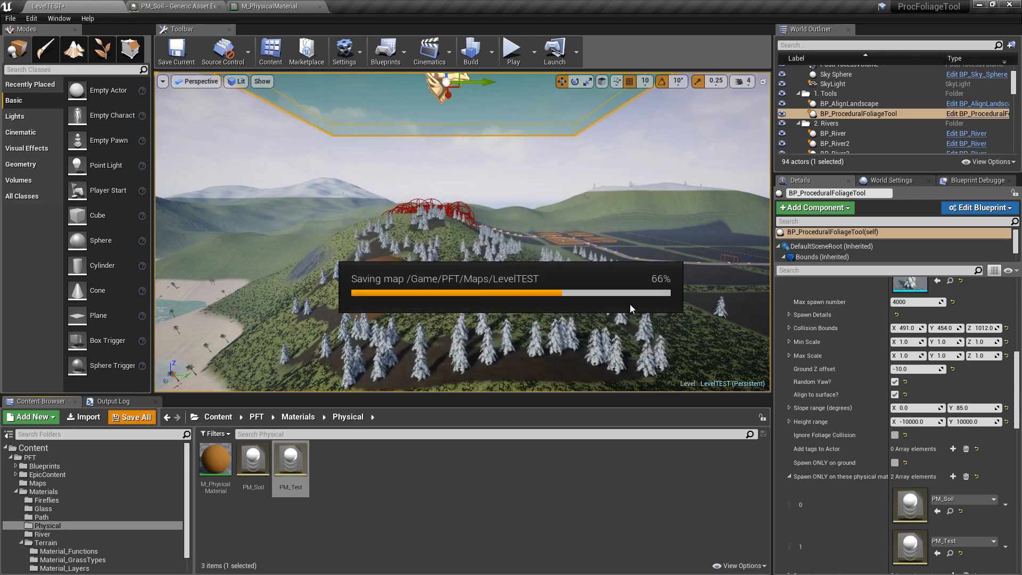
pyautogui.moveTo(1018, 365); pyautogui.dragTo(1020, 433)
pyautogui.click(949, 406)
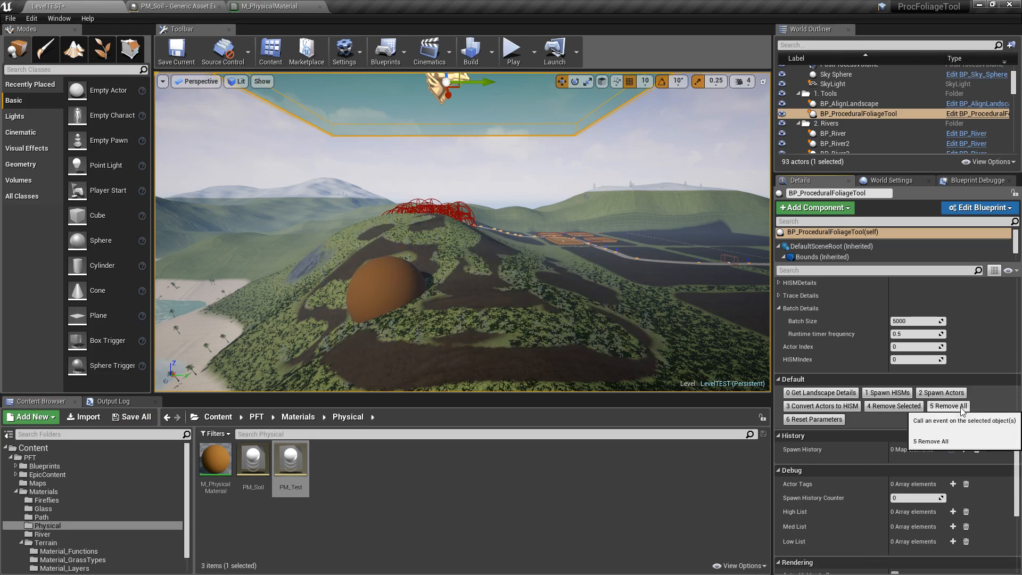
# - Spawn the snow tree HISMs across the hill and sphere with the updated settings
pyautogui.press('s')
pyautogui.moveTo(659, 286); pyautogui.dragTo(635, 298, button='right')
pyautogui.press('w')
pyautogui.press('d')
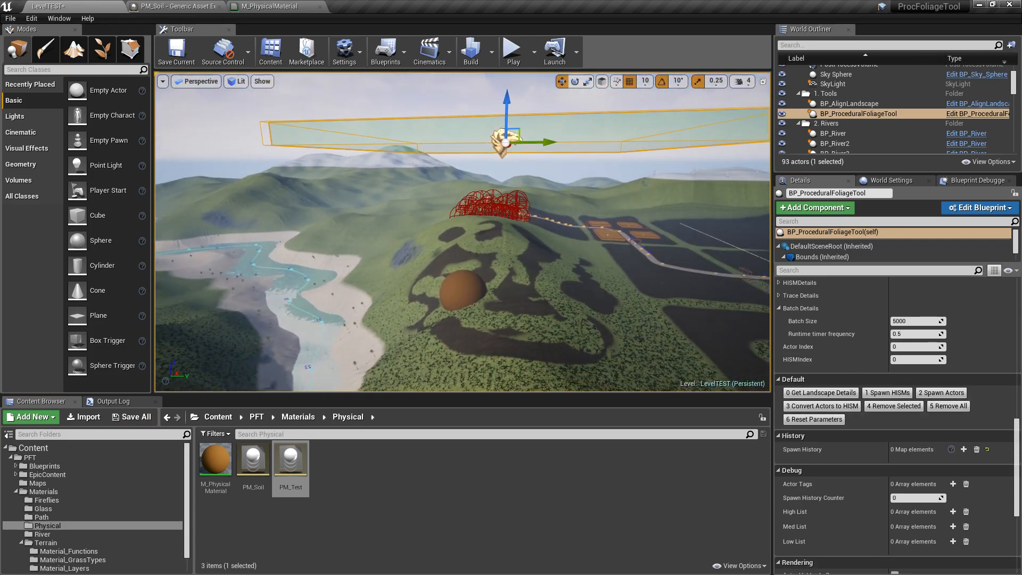
pyautogui.click(888, 397)
# - Inspect up close and from a distance how the spawned trees sit on the sphere and the soil areas
pyautogui.moveTo(533, 239)
pyautogui.mouseDown(button='right')
pyautogui.moveTo(541, 256)
pyautogui.moveTo(559, 243)
pyautogui.moveTo(536, 257)
pyautogui.moveTo(517, 246)
pyautogui.mouseUp(button='right')
pyautogui.press('w')
pyautogui.press('w')
pyautogui.press('d')
pyautogui.moveTo(407, 256); pyautogui.dragTo(424, 252, button='right')
pyautogui.press('a')
pyautogui.moveTo(487, 230); pyautogui.dragTo(397, 258, button='right')
pyautogui.press('a')
pyautogui.press('d')
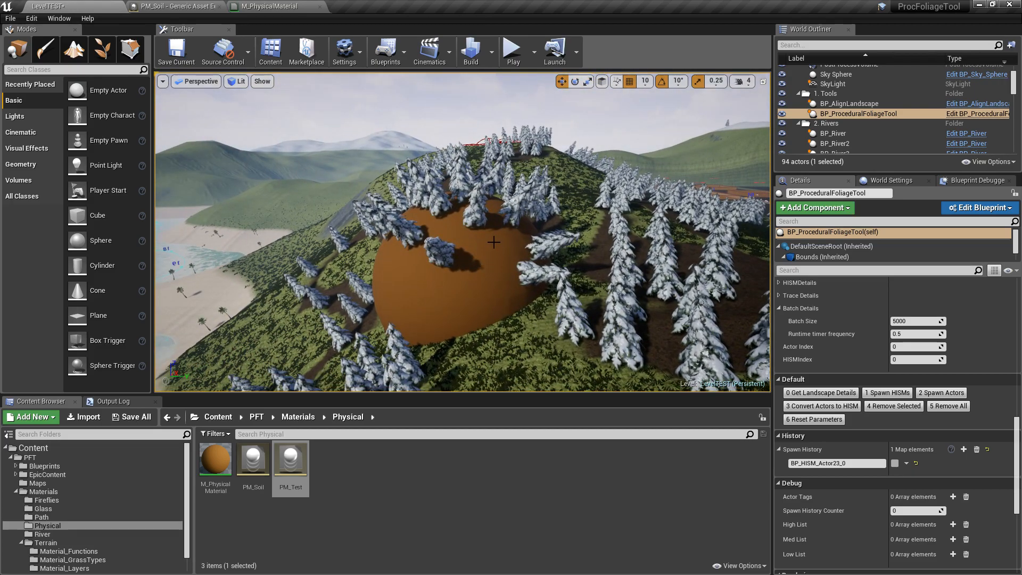
pyautogui.press('s')
pyautogui.moveTo(511, 261)
pyautogui.mouseDown(button='right')
pyautogui.moveTo(524, 212)
pyautogui.moveTo(527, 250)
pyautogui.mouseUp(button='right')
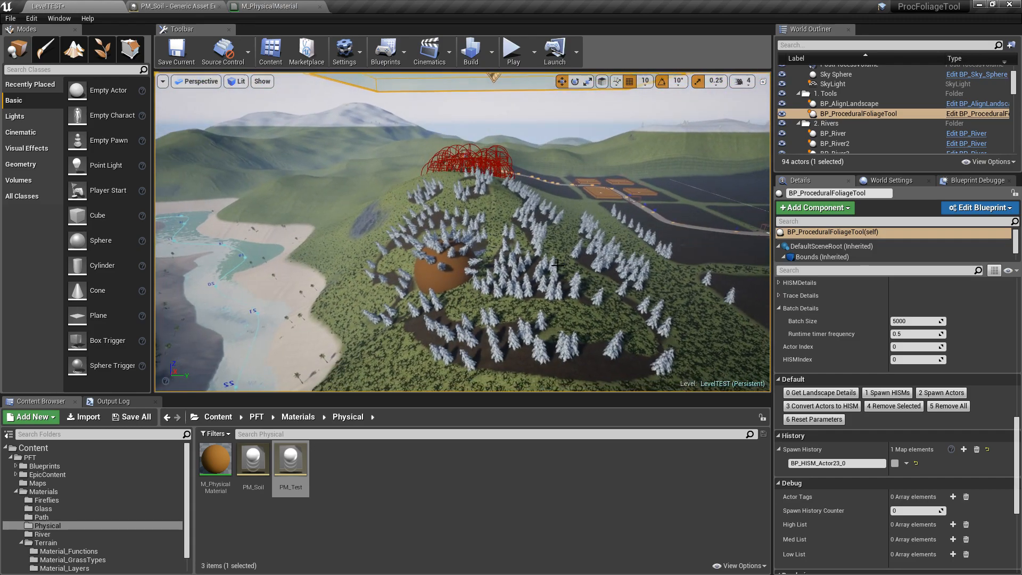
# - Spawn the snow tree HISMs six more times to increase tree density on the sphere and soil
pyautogui.click(897, 397)
pyautogui.click(896, 397)
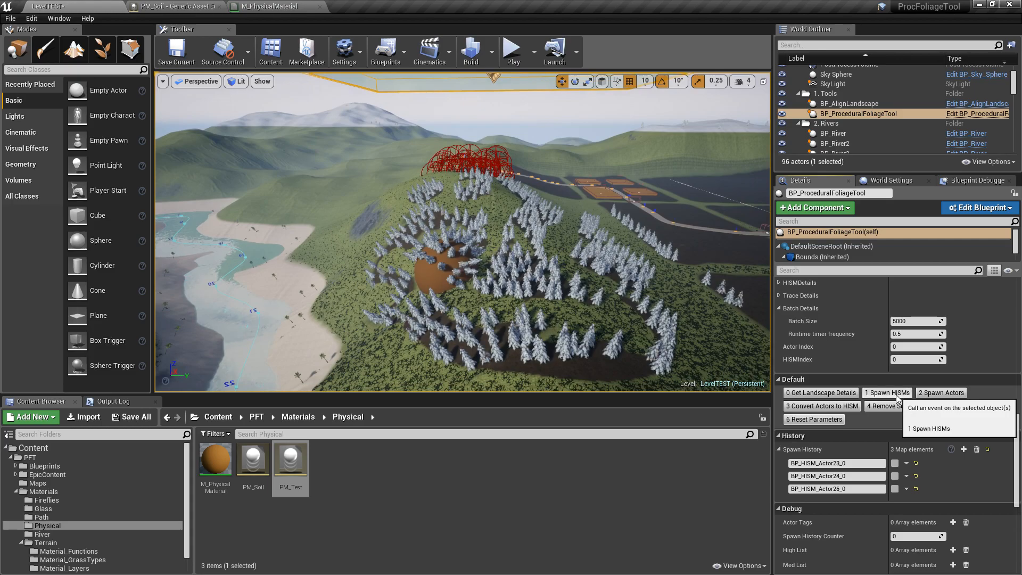
pyautogui.click(897, 397)
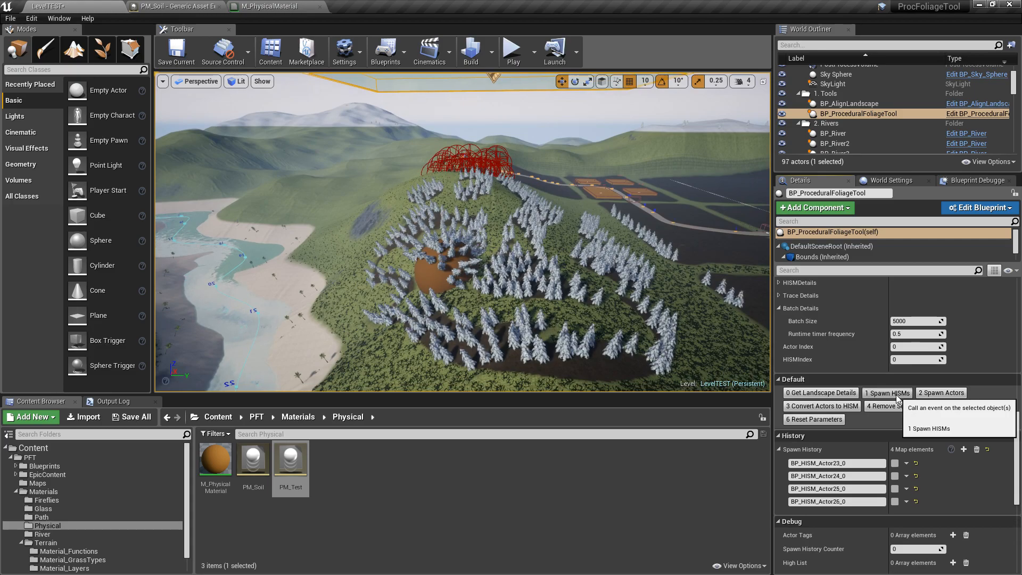
pyautogui.click(897, 397)
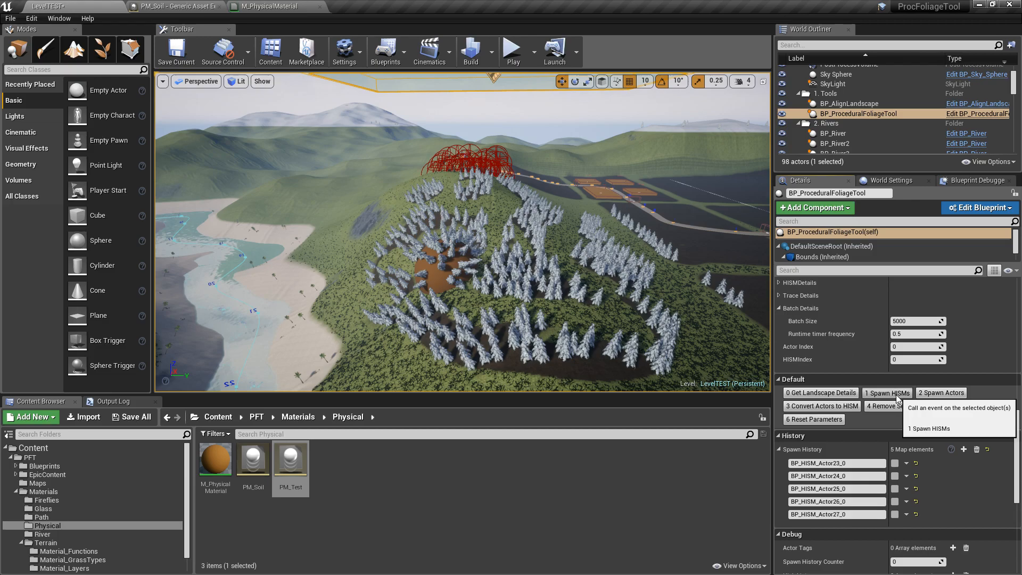
pyautogui.click(896, 397)
pyautogui.click(897, 397)
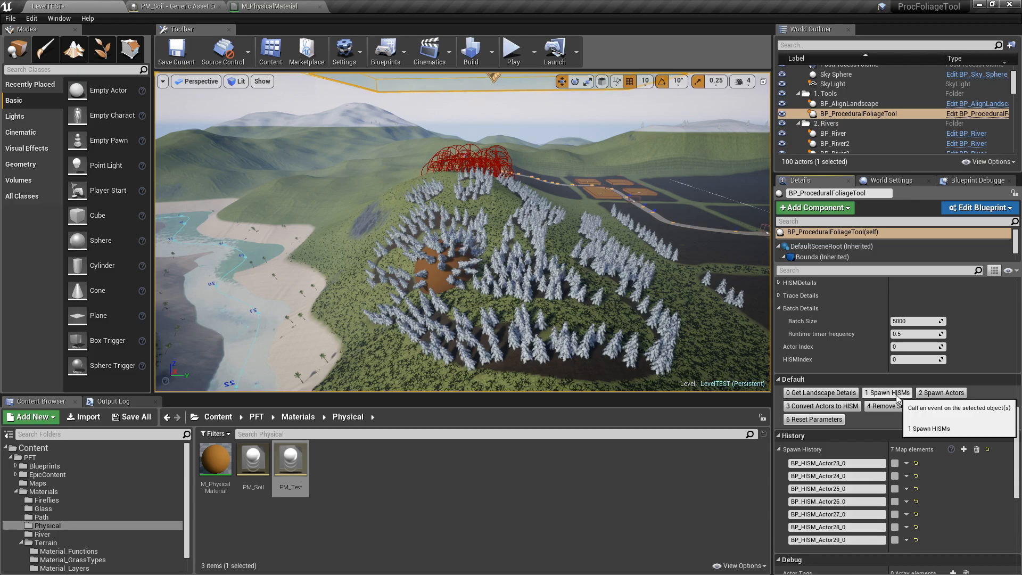
# - Spawn the snow tree HISMs four more times to thicken the trees on the hill and sphere
pyautogui.click(897, 397)
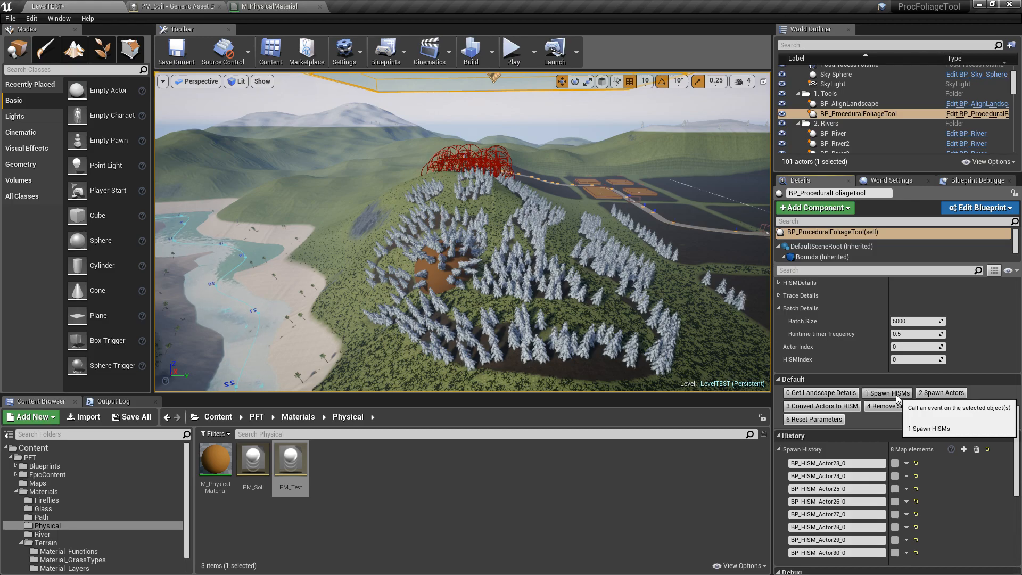
pyautogui.click(896, 396)
pyautogui.click(897, 397)
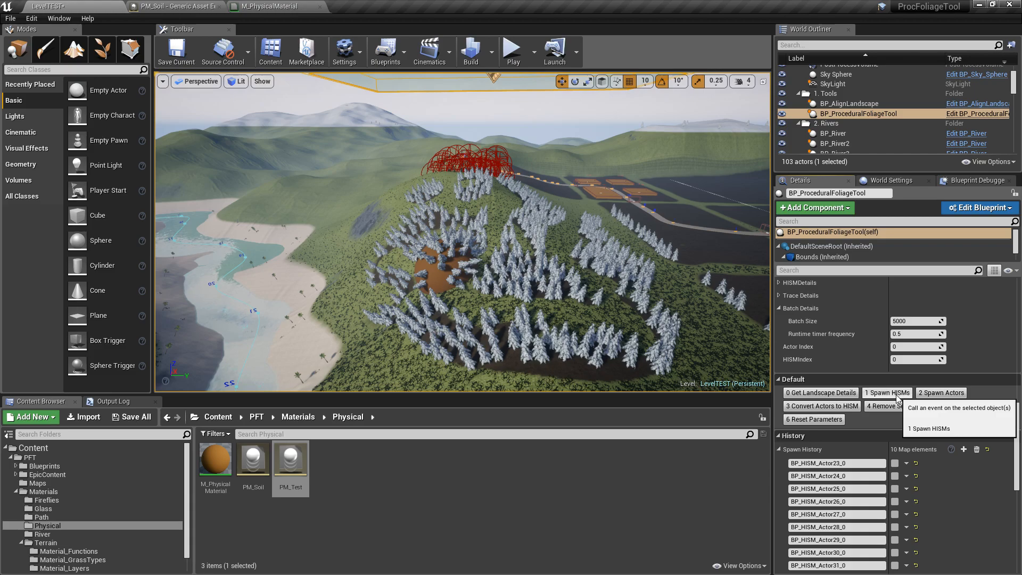
pyautogui.click(885, 393)
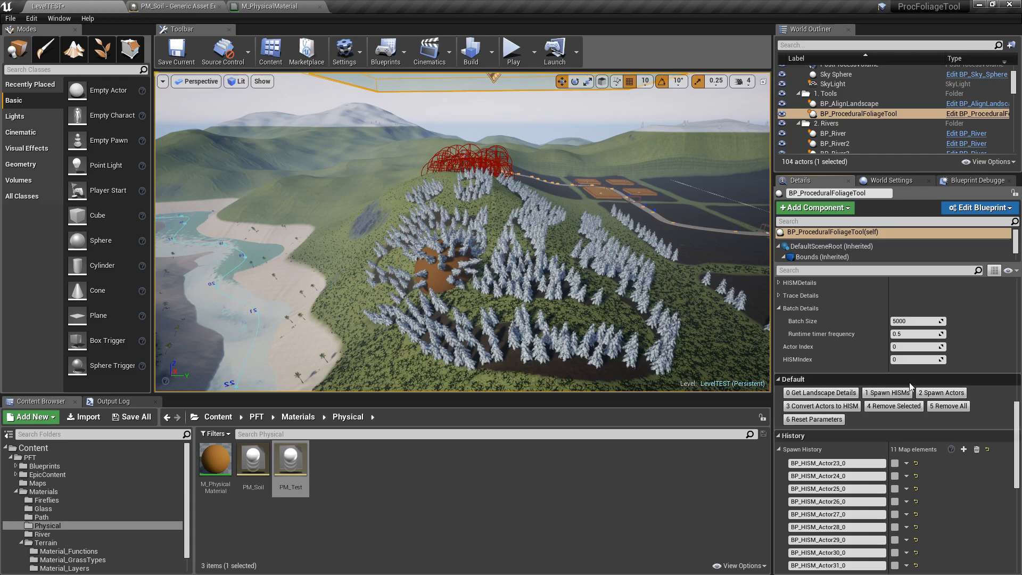
# - Review the foliage tool's setup and snow tree spawn settings, including surface alignment and the allowed physical materials
pyautogui.moveTo(1018, 418); pyautogui.dragTo(1021, 311)
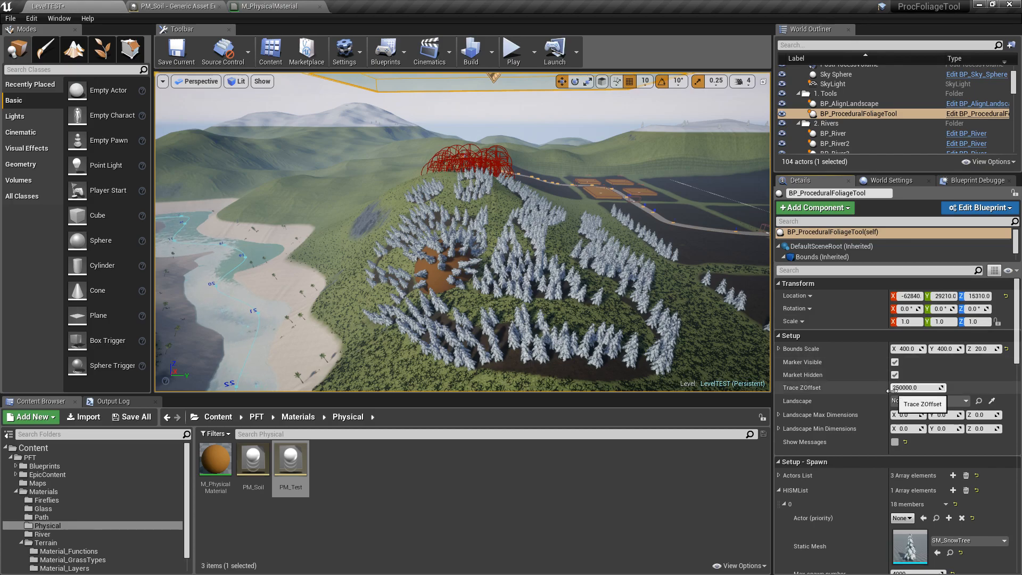
pyautogui.scroll(-6, 877, 410)
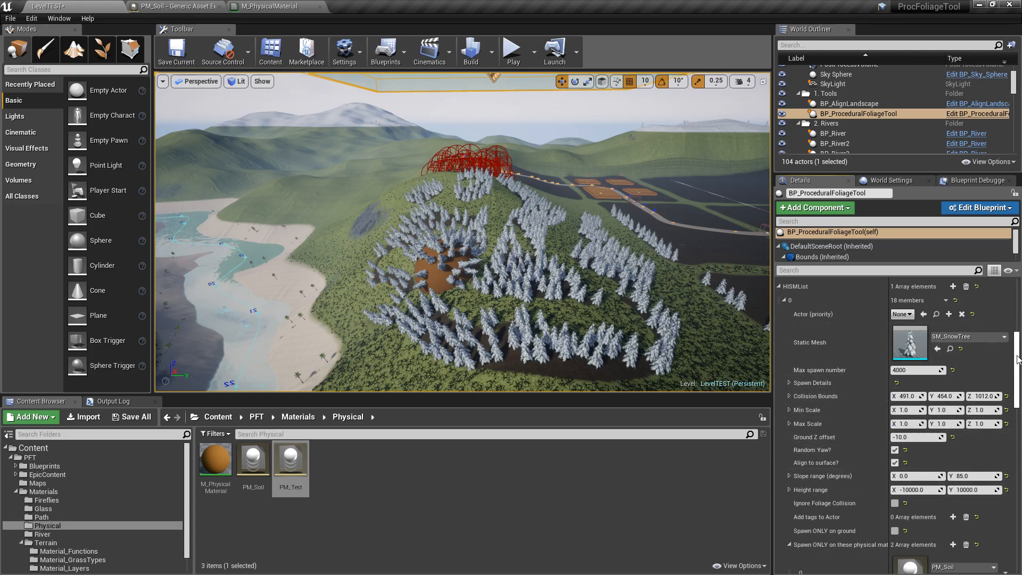
pyautogui.scroll(-3, 1019, 360)
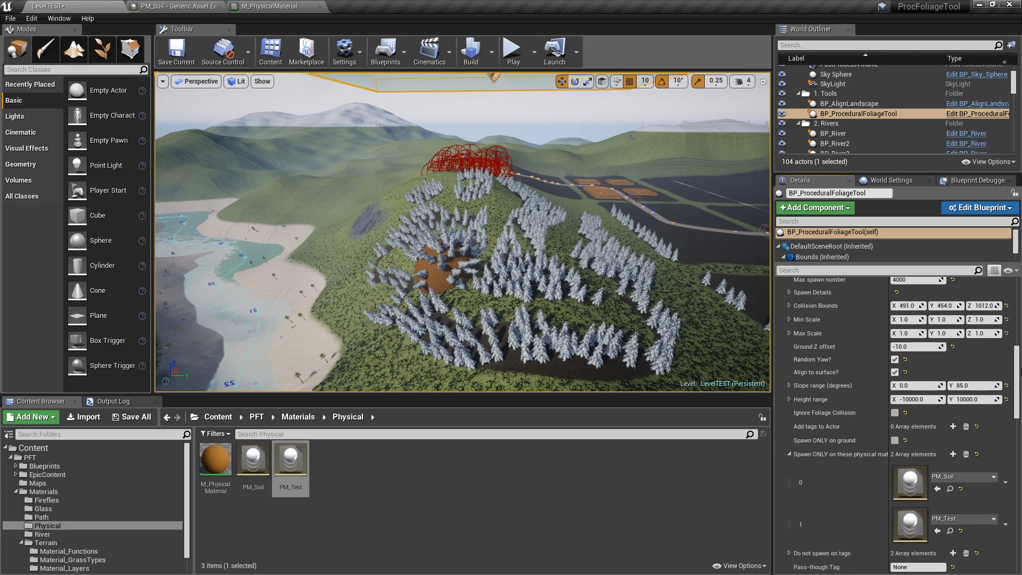
pyautogui.scroll(2, 820, 373)
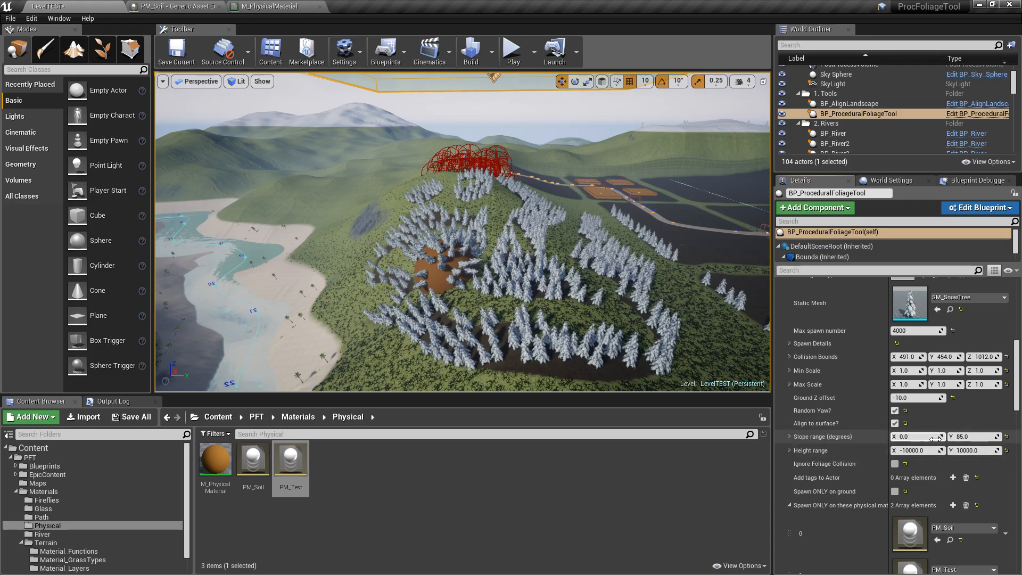
pyautogui.moveTo(462, 233); pyautogui.dragTo(527, 211, button='right')
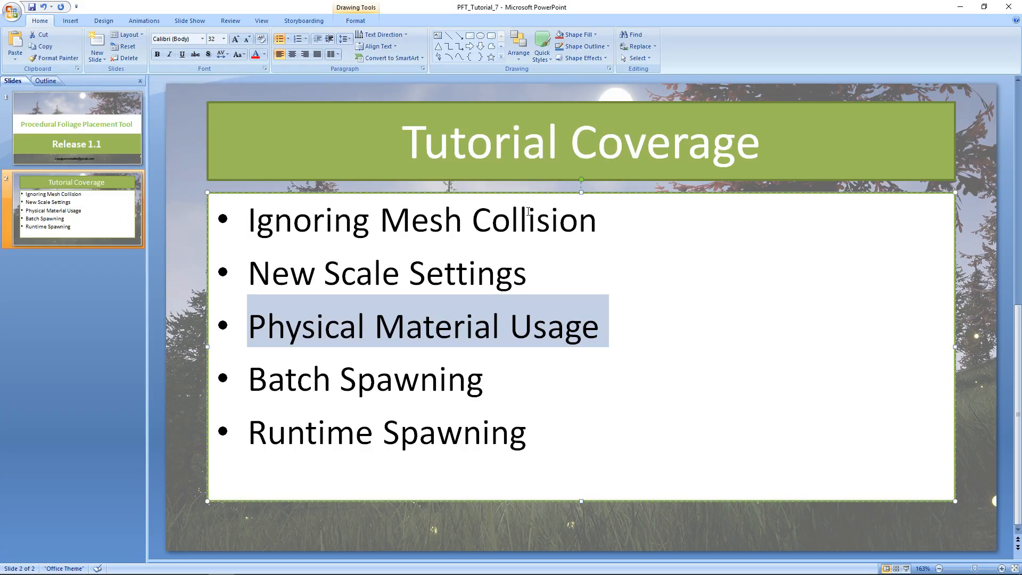
# - Switch to the PowerPoint presentation and highlight the Batch Spawning bullet on the Tutorial Coverage slide
pyautogui.click(422, 383)
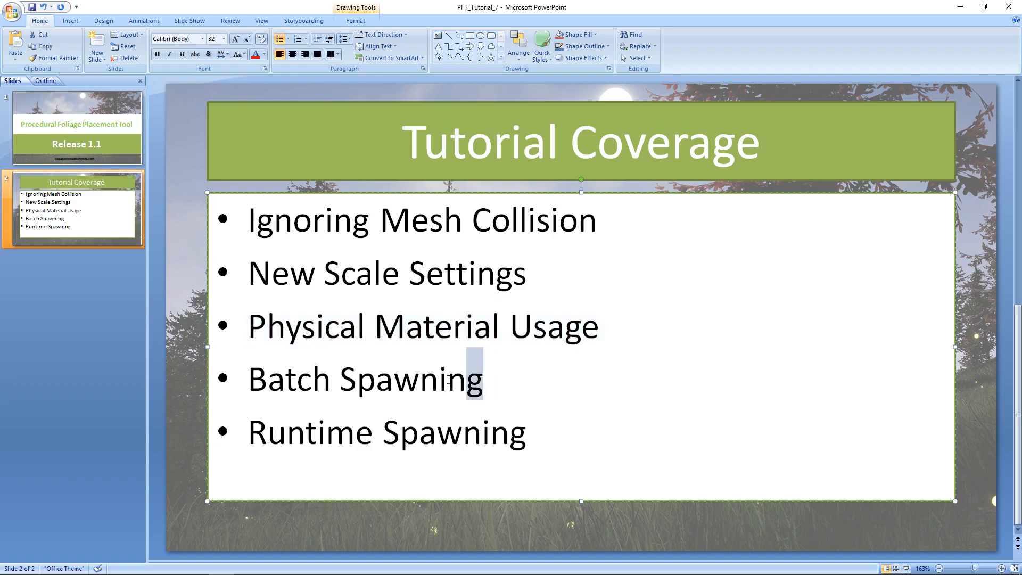
pyautogui.moveTo(461, 381); pyautogui.dragTo(274, 384)
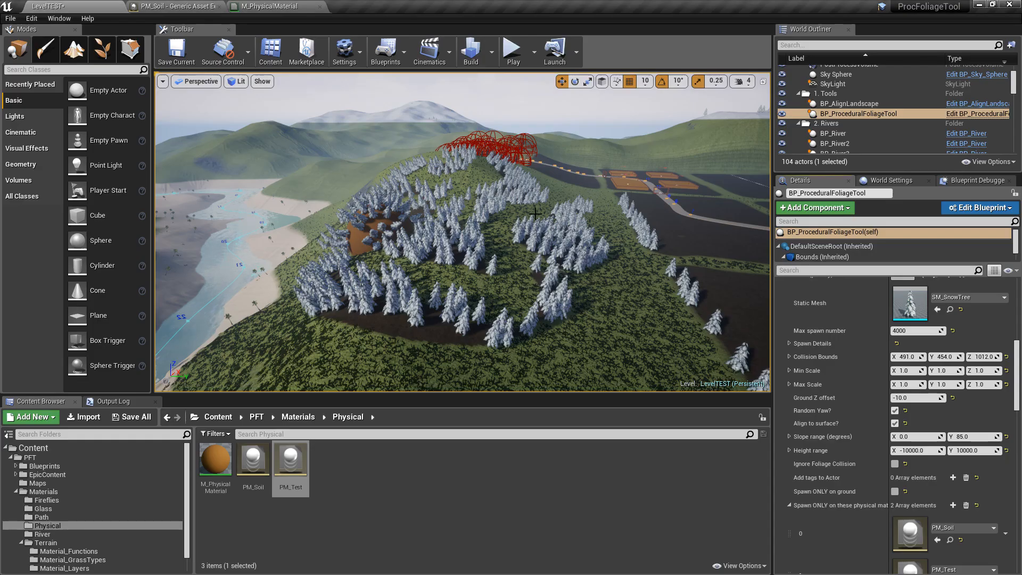
# - Return to the level in Unreal Editor and remove all spawned snow trees
pyautogui.moveTo(580, 209); pyautogui.dragTo(548, 210, button='right')
pyautogui.scroll(-2, 854, 404)
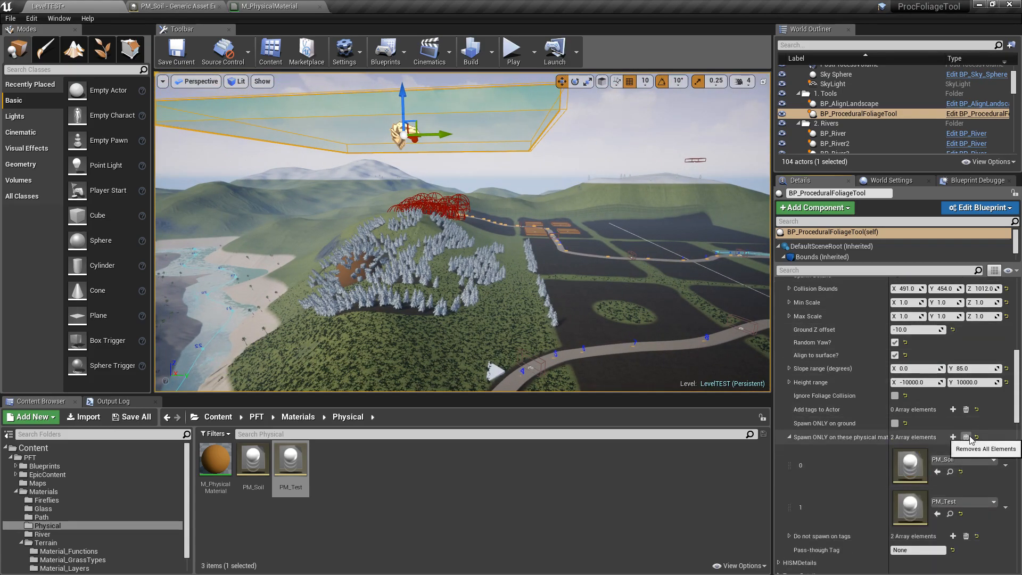
pyautogui.scroll(8, 870, 371)
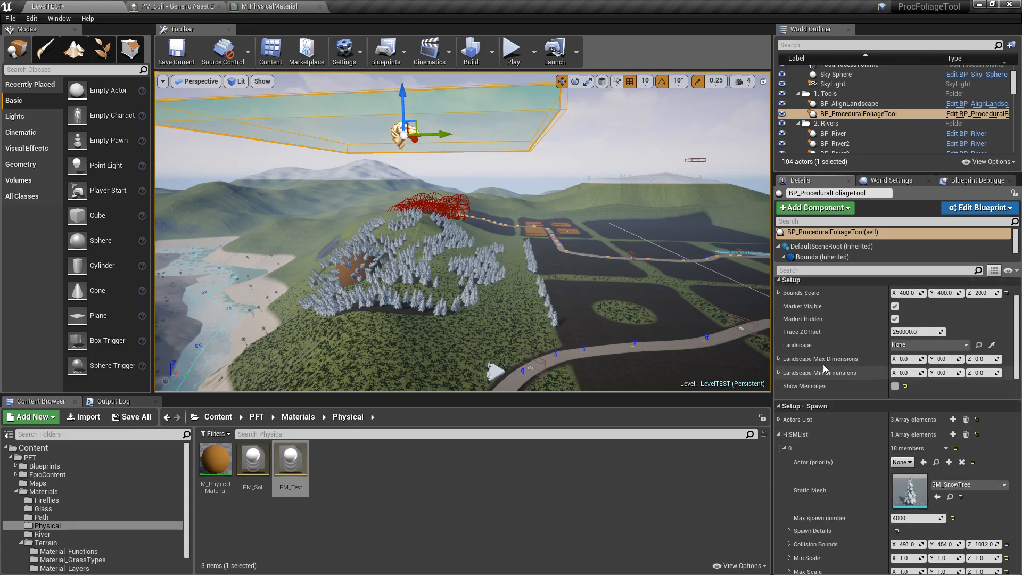
pyautogui.click(798, 434)
pyautogui.scroll(-3, 847, 449)
pyautogui.click(936, 488)
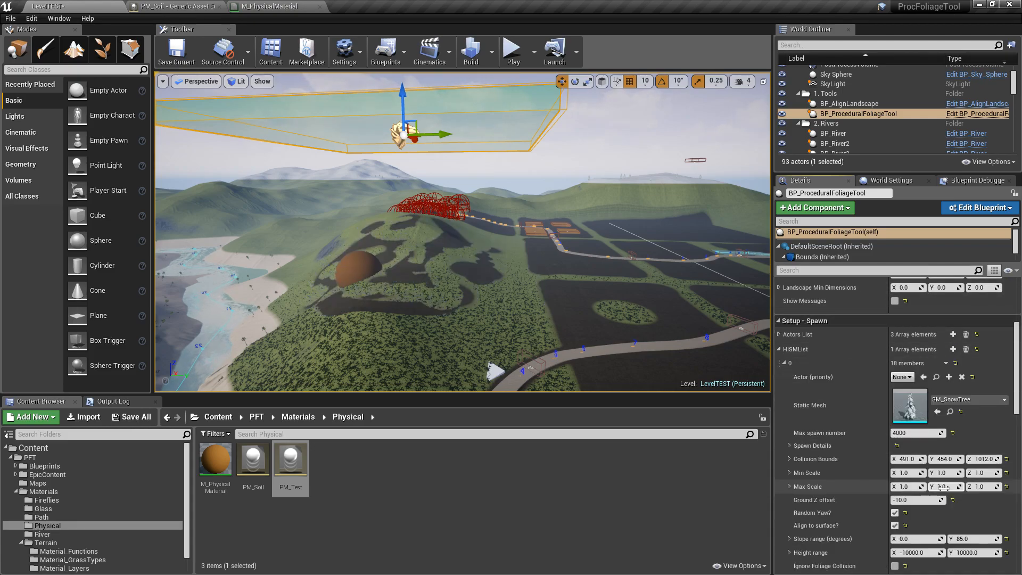
# - Move the foliage tool along the Y axis to about 57700 so it sits over the flat soil fields
pyautogui.press('s')
pyautogui.moveTo(547, 260)
pyautogui.mouseDown(button='right')
pyautogui.moveTo(572, 266)
pyautogui.moveTo(562, 261)
pyautogui.mouseUp(button='right')
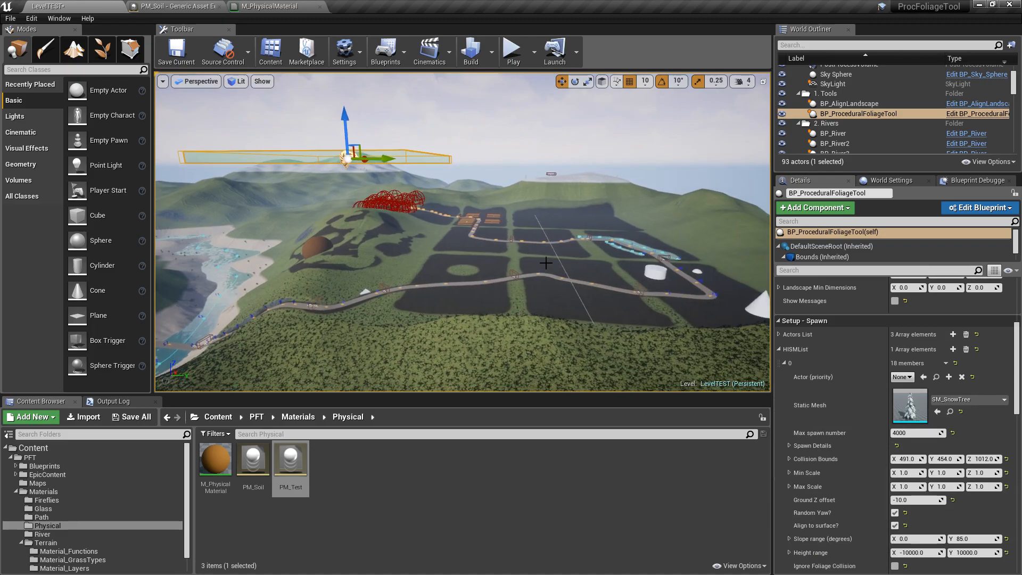
pyautogui.moveTo(387, 158); pyautogui.dragTo(586, 170)
pyautogui.moveTo(585, 170); pyautogui.dragTo(589, 198, button='right')
pyautogui.press('w')
pyautogui.press('s')
# - Set the foliage tool's Bounds Scale to 600 in X and 600 in Y
pyautogui.scroll(5, 880, 360)
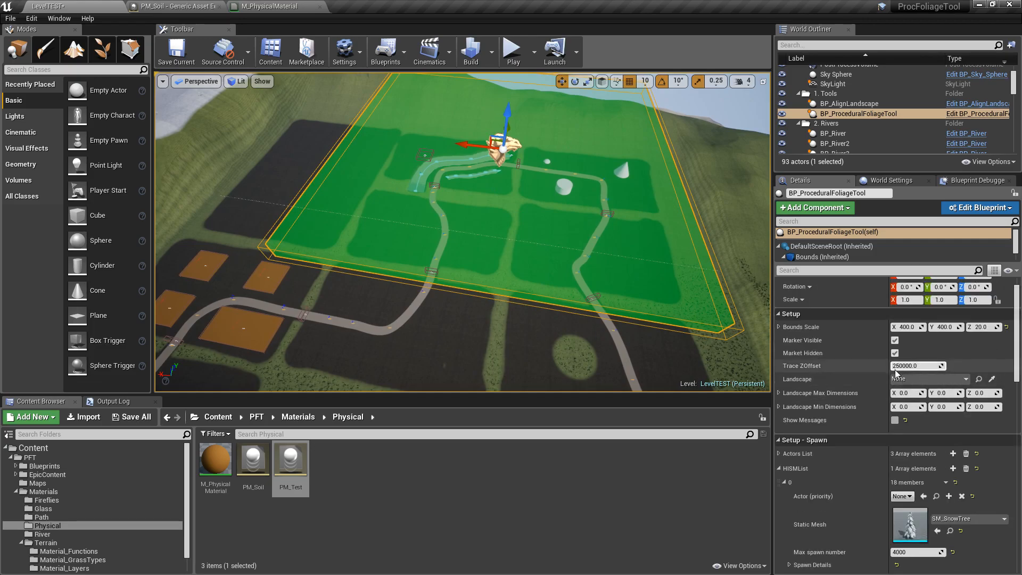
pyautogui.write('600')
pyautogui.press('Tab')
pyautogui.write('600')
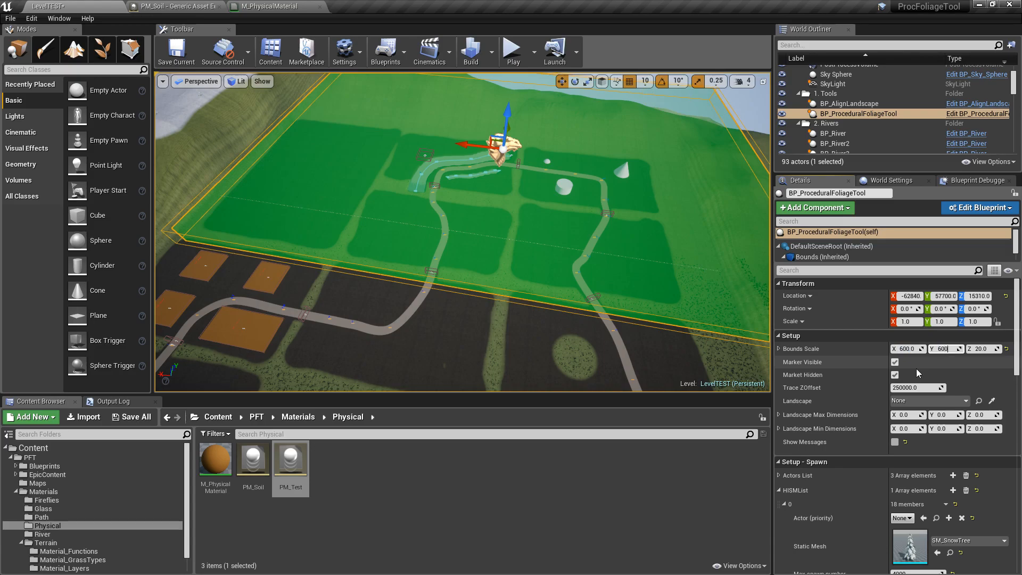
pyautogui.press('Return')
# - Lower the foliage tool to check its coverage of the fields, and raise it above them to about Z 11570
pyautogui.moveTo(383, 97); pyautogui.dragTo(520, 101, button='right')
pyautogui.moveTo(542, 93); pyautogui.dragTo(533, 211)
pyautogui.moveTo(532, 211); pyautogui.dragTo(612, 221, button='right')
pyautogui.moveTo(458, 234); pyautogui.dragTo(530, 261, button='right')
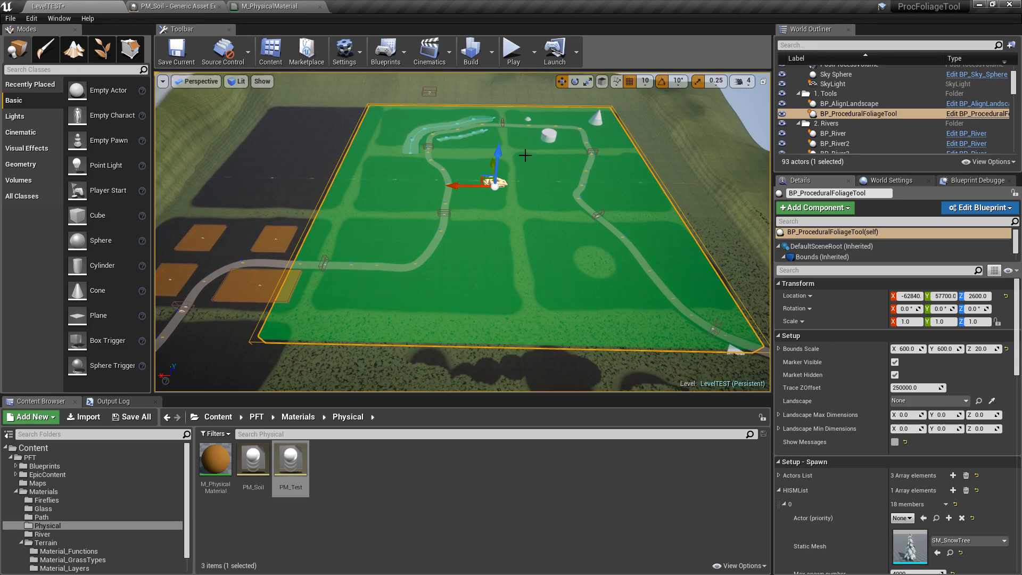
pyautogui.moveTo(498, 154); pyautogui.dragTo(502, 95)
pyautogui.moveTo(502, 95); pyautogui.dragTo(613, 77, button='right')
pyautogui.moveTo(527, 123)
pyautogui.mouseDown(button='right')
pyautogui.moveTo(549, 128)
pyautogui.moveTo(527, 123)
pyautogui.mouseUp(button='right')
pyautogui.moveTo(514, 116); pyautogui.dragTo(515, 97)
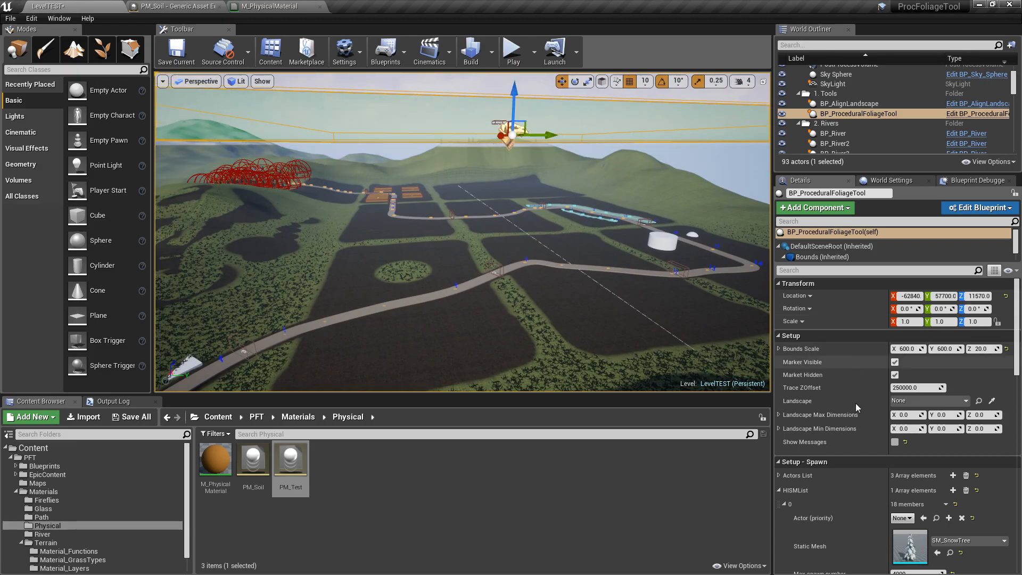
# - Enable Show Messages and set the snow tree's Max spawn number to 20000
pyautogui.scroll(-4, 844, 518)
pyautogui.scroll(-2, 844, 518)
pyautogui.click(916, 472)
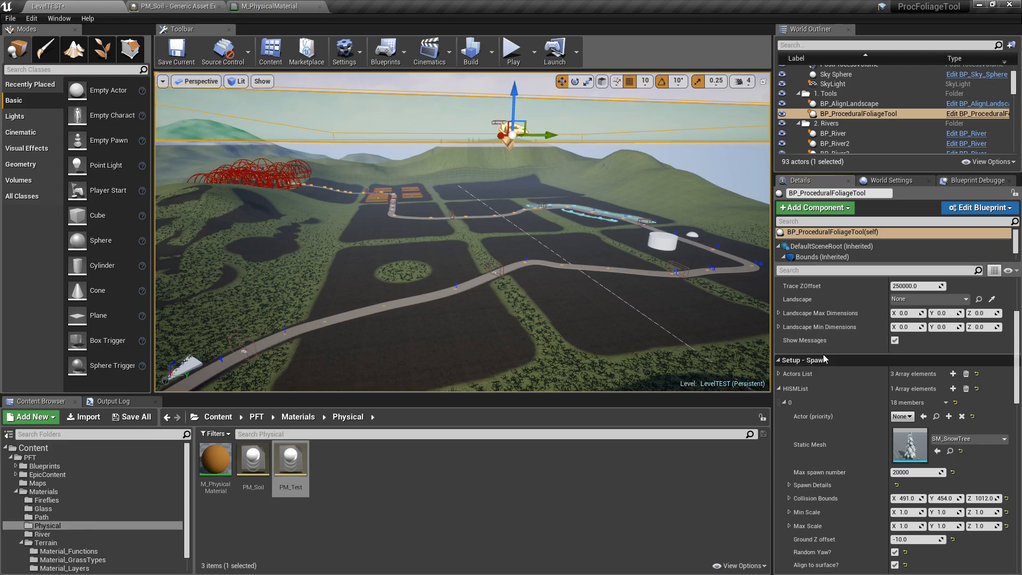
# - Review the Batch Size and Runtime timer frequency settings alongside the snow tree's maximum spawn number
pyautogui.scroll(-2, 828, 412)
pyautogui.scroll(-2, 829, 412)
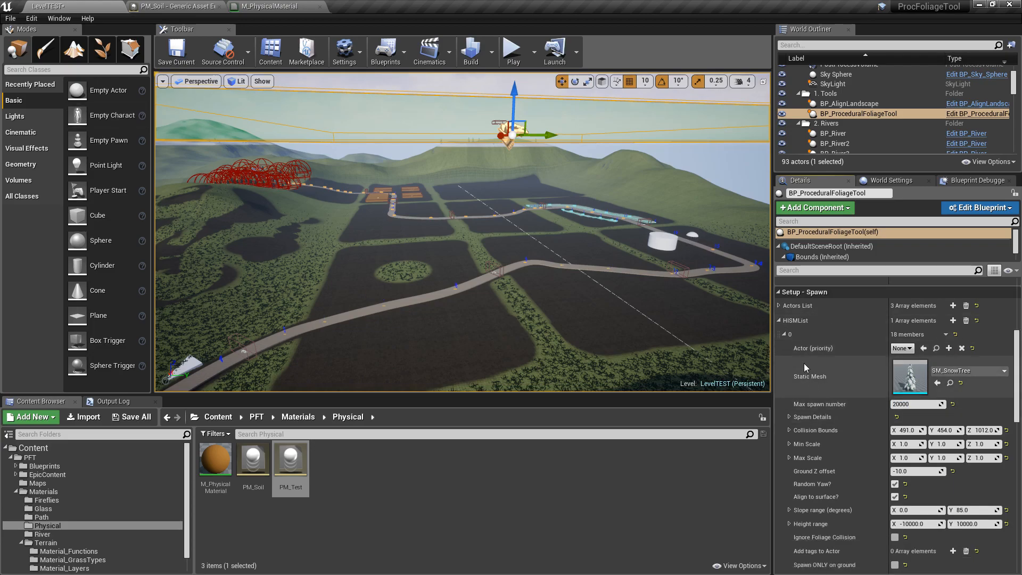
pyautogui.click(780, 320)
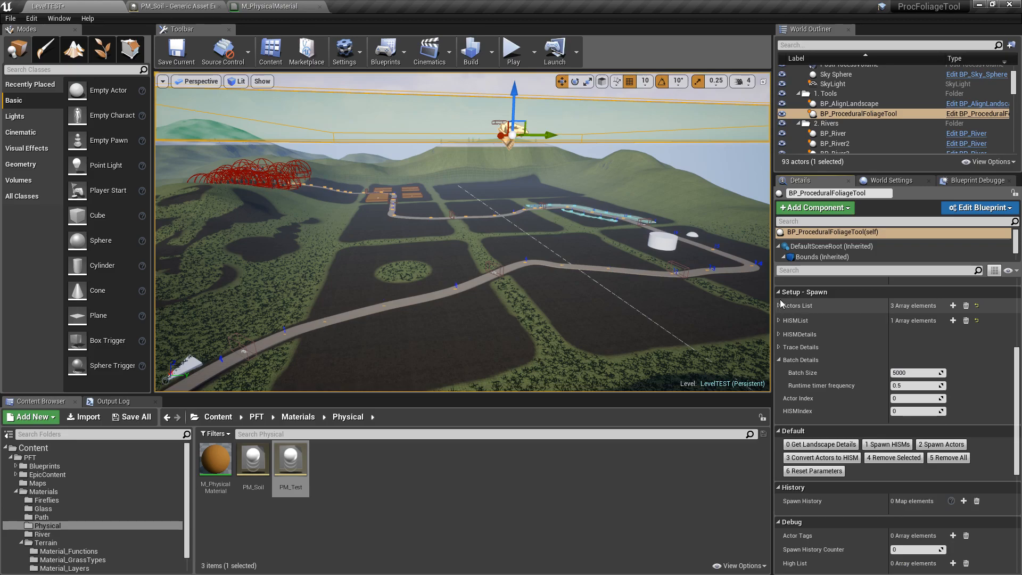
pyautogui.click(794, 361)
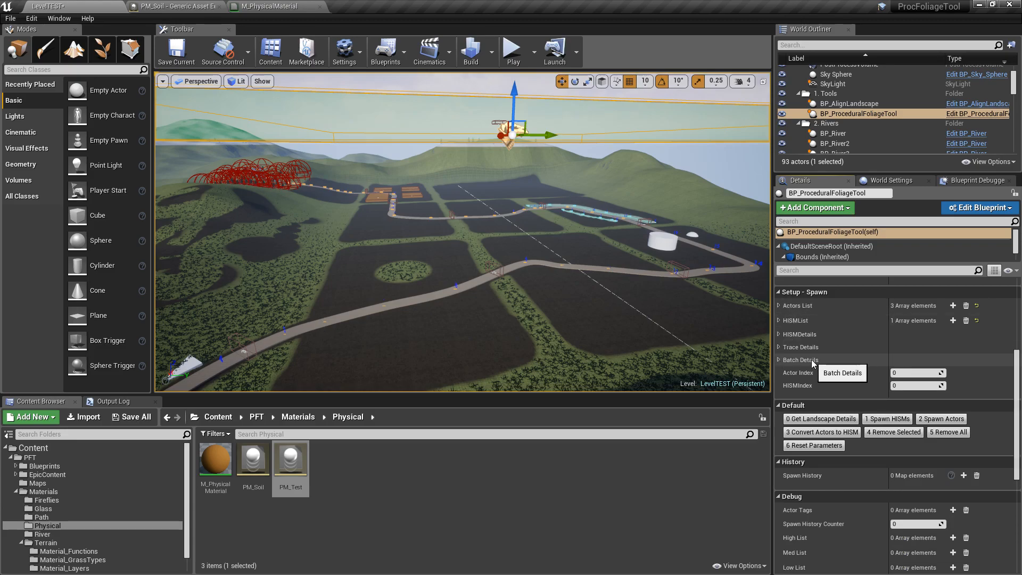
pyautogui.click(780, 360)
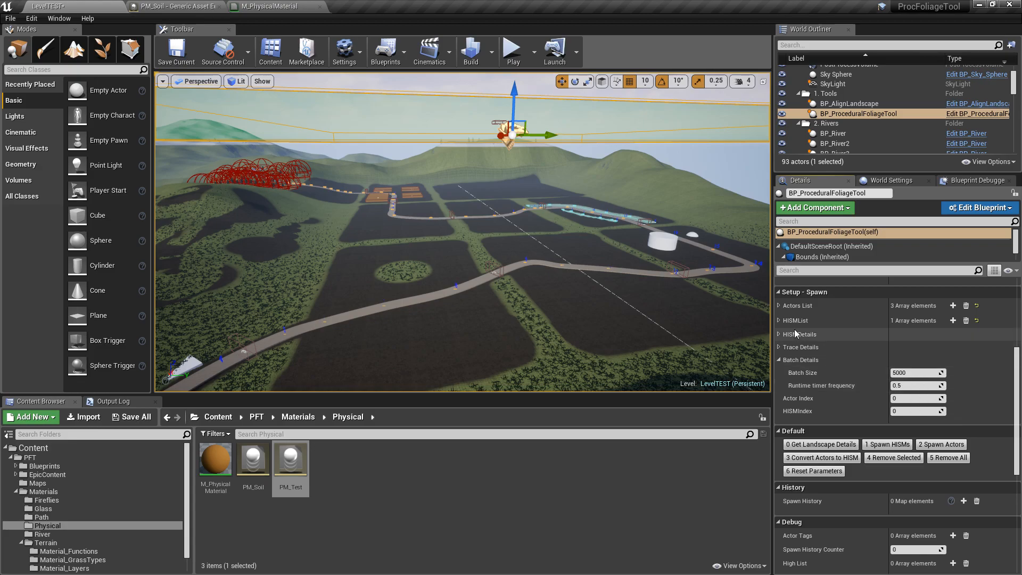
pyautogui.click(779, 321)
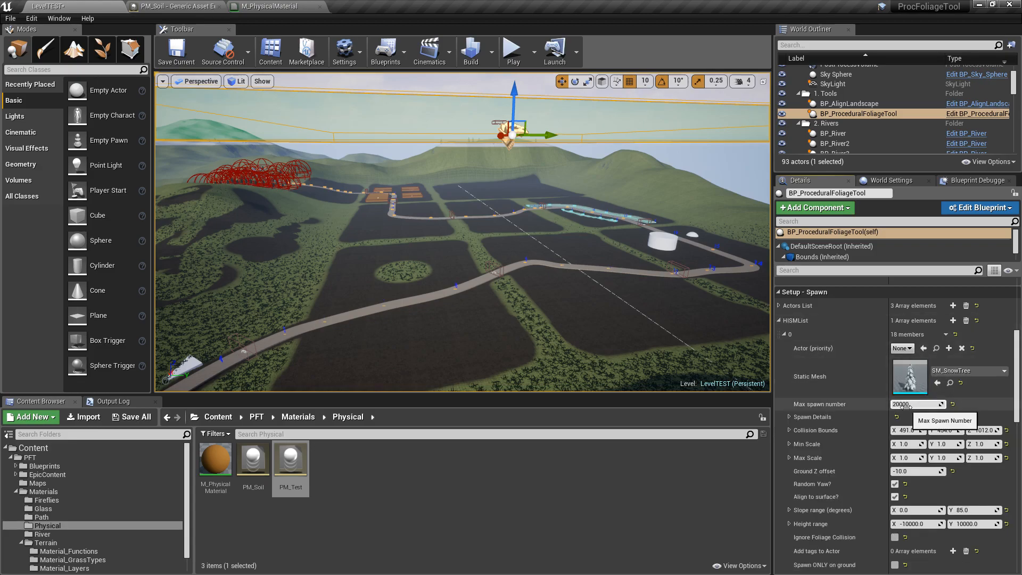
pyautogui.click(779, 320)
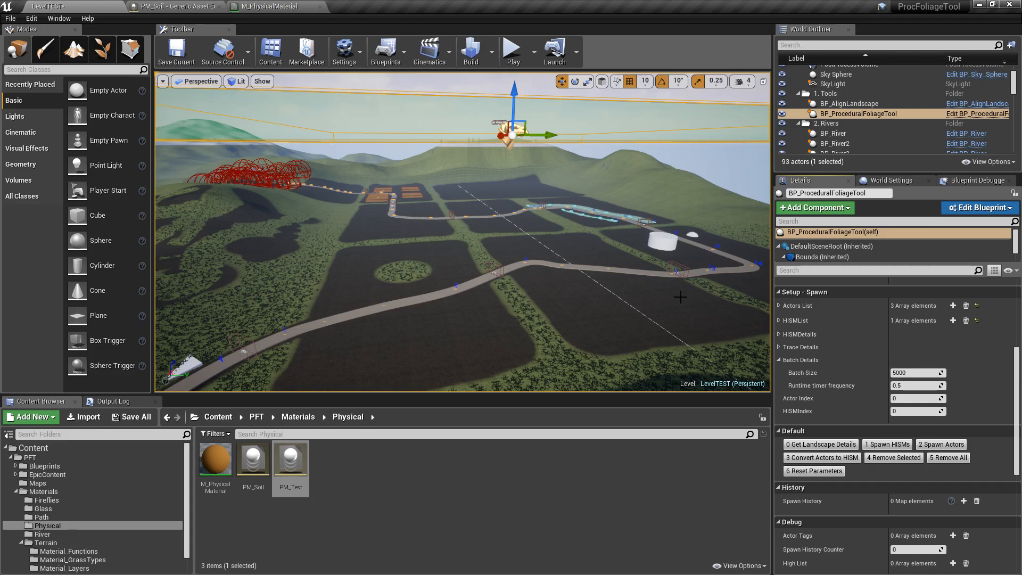
# - Spawn the snow tree HISMs across the flat soil fields and inspect the forest from several viewpoints
pyautogui.click(889, 445)
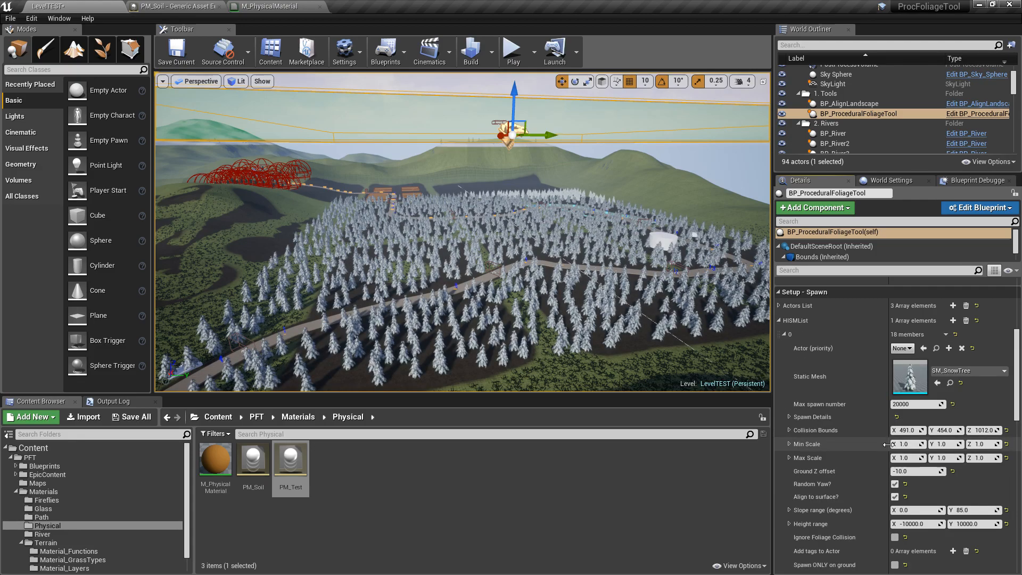
pyautogui.press('a')
pyautogui.moveTo(486, 255); pyautogui.dragTo(494, 227, button='right')
pyautogui.scroll(4, 867, 370)
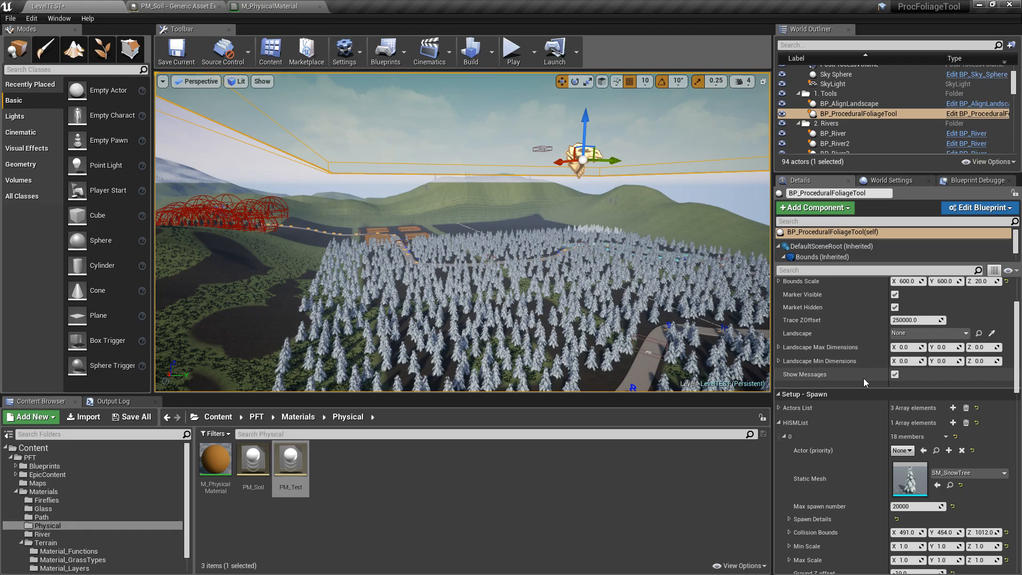
pyautogui.scroll(-4, 859, 389)
pyautogui.moveTo(596, 288)
pyautogui.mouseDown(button='right')
pyautogui.moveTo(634, 282)
pyautogui.moveTo(592, 307)
pyautogui.mouseUp(button='right')
pyautogui.press('g')
pyautogui.press('g')
pyautogui.press('d')
pyautogui.press('s')
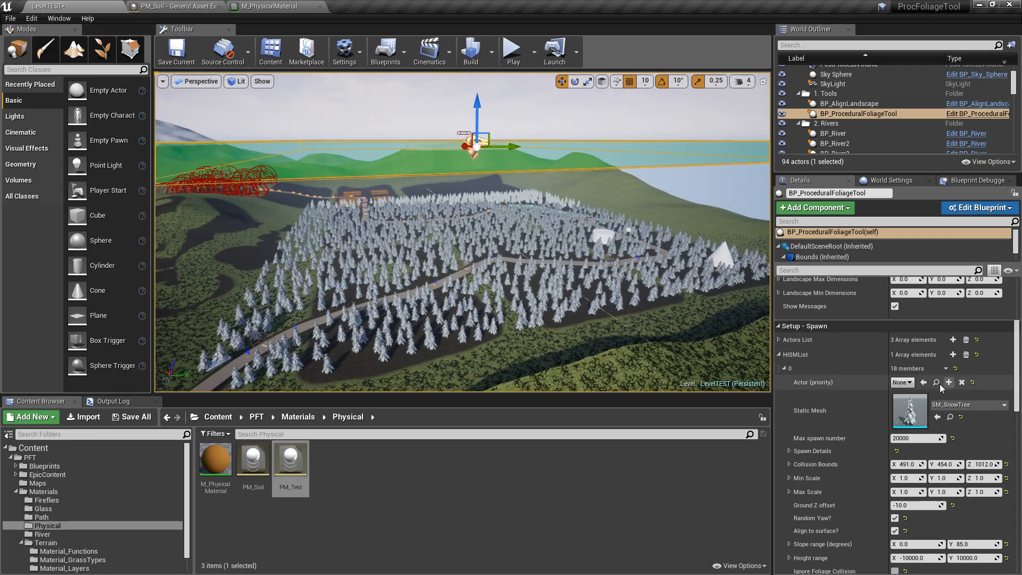
# - Spawn the snow tree HISMs three more times to make the forest on the fields denser
pyautogui.click(779, 355)
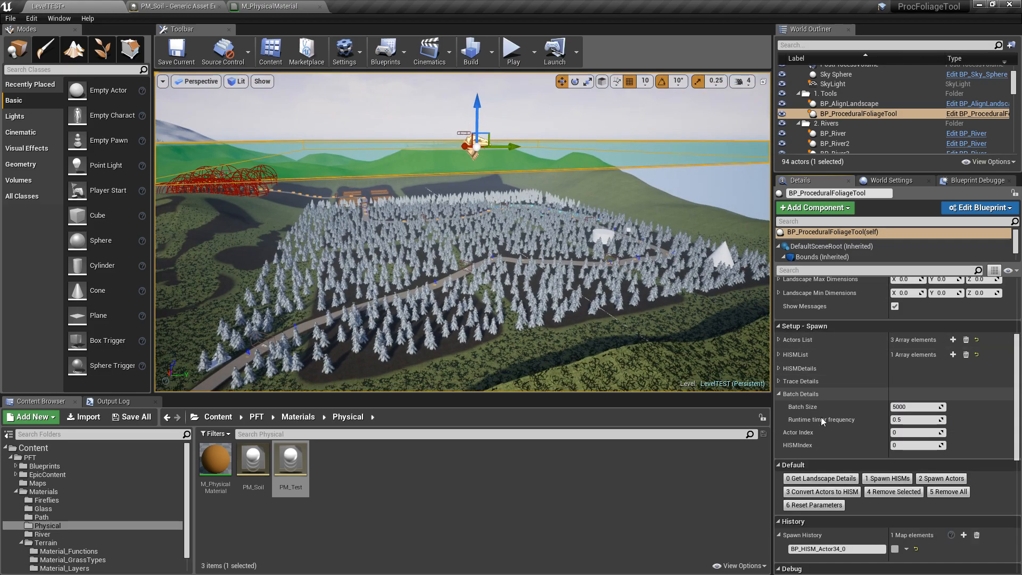
pyautogui.click(900, 481)
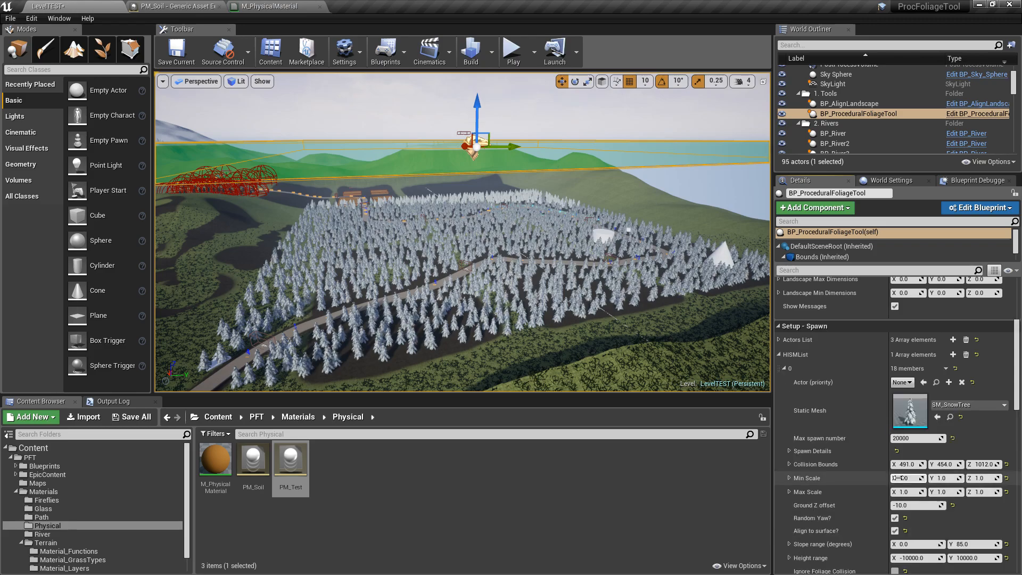
pyautogui.click(900, 478)
pyautogui.click(779, 355)
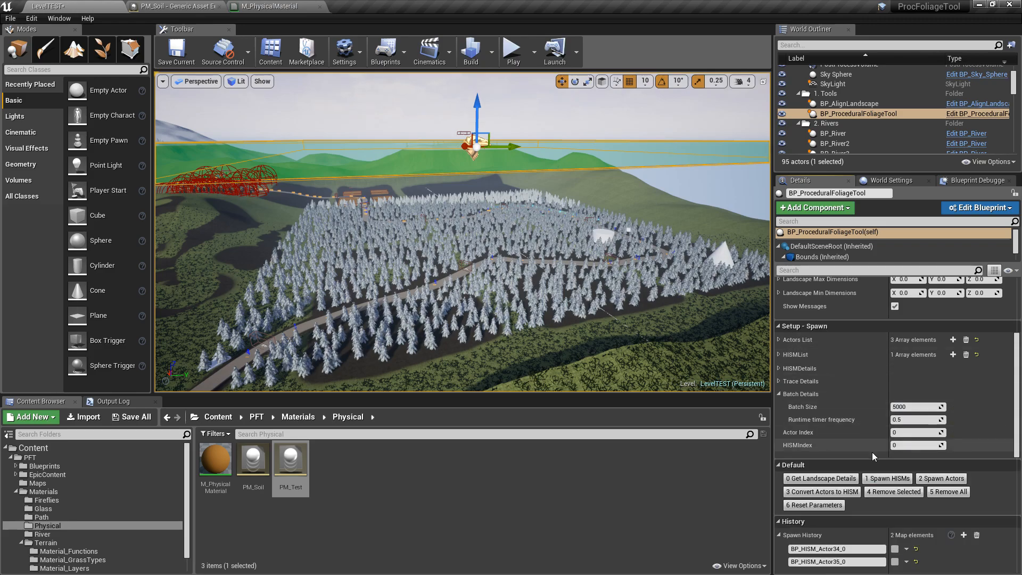
pyautogui.click(881, 480)
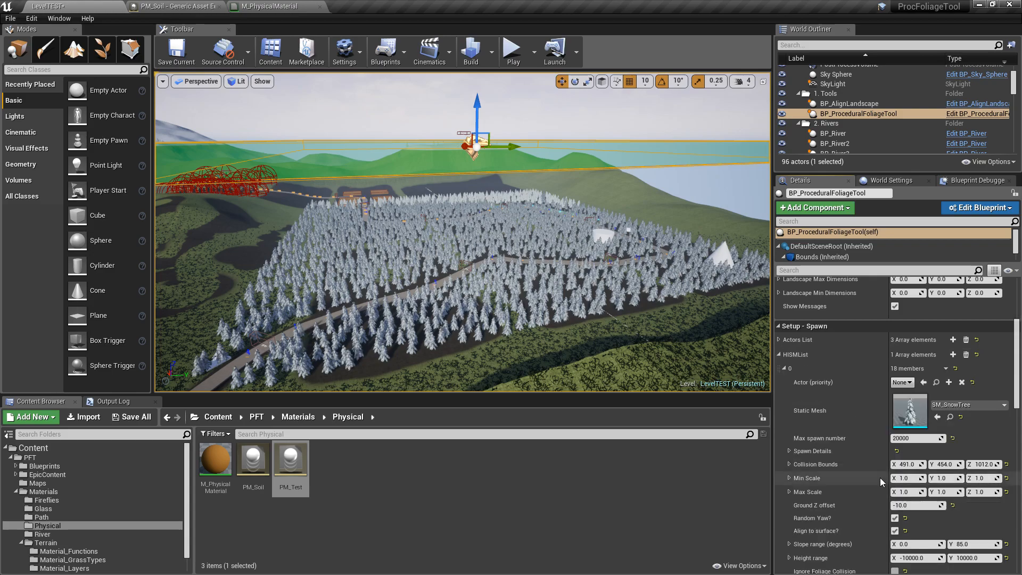
pyautogui.click(779, 355)
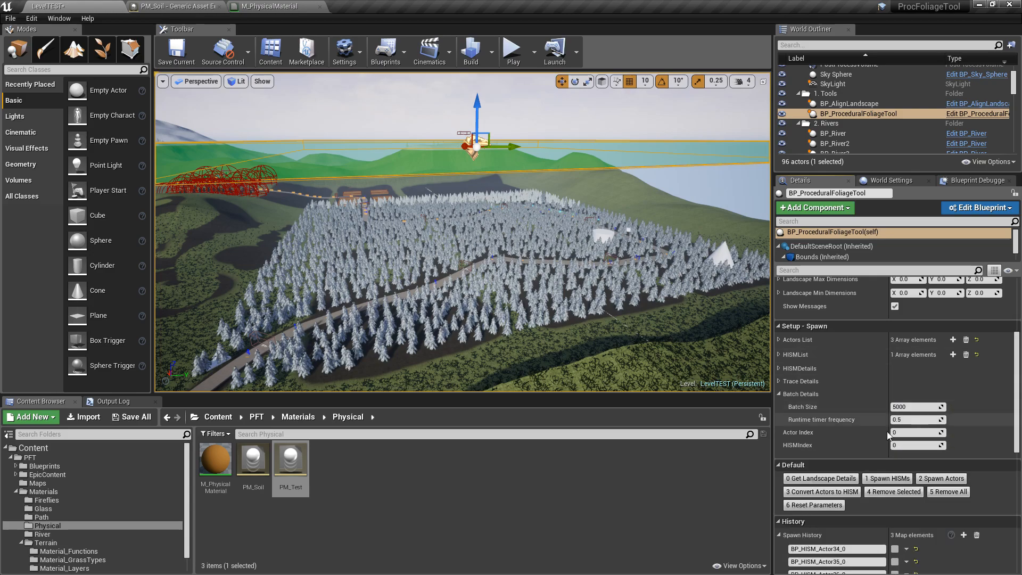
pyautogui.click(894, 480)
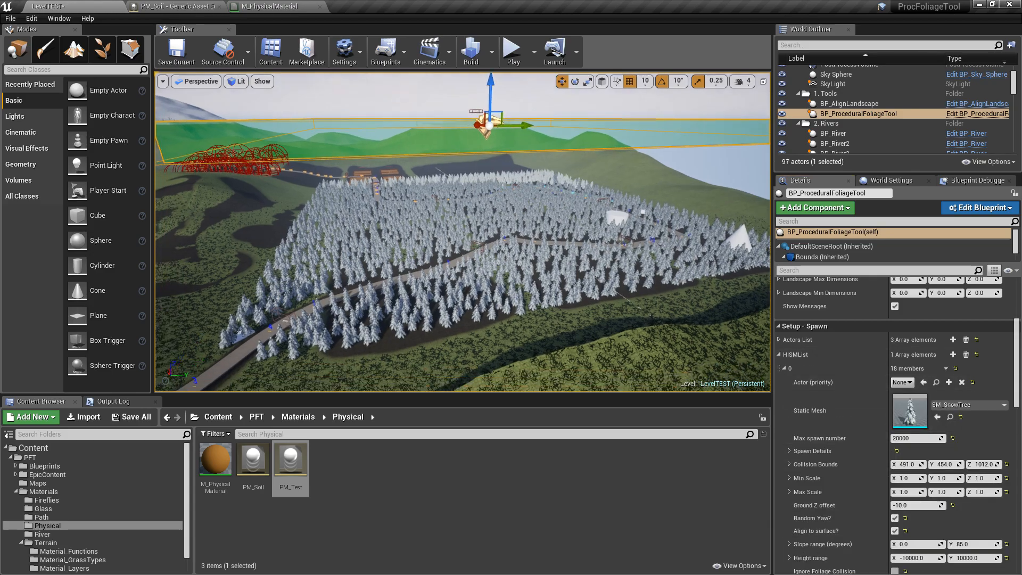
# - Play the level from the default player start and turn on the frame rate counter with the Stat FPS console command
pyautogui.press('w')
pyautogui.moveTo(462, 233); pyautogui.dragTo(543, 126, button='right')
pyautogui.click(534, 51)
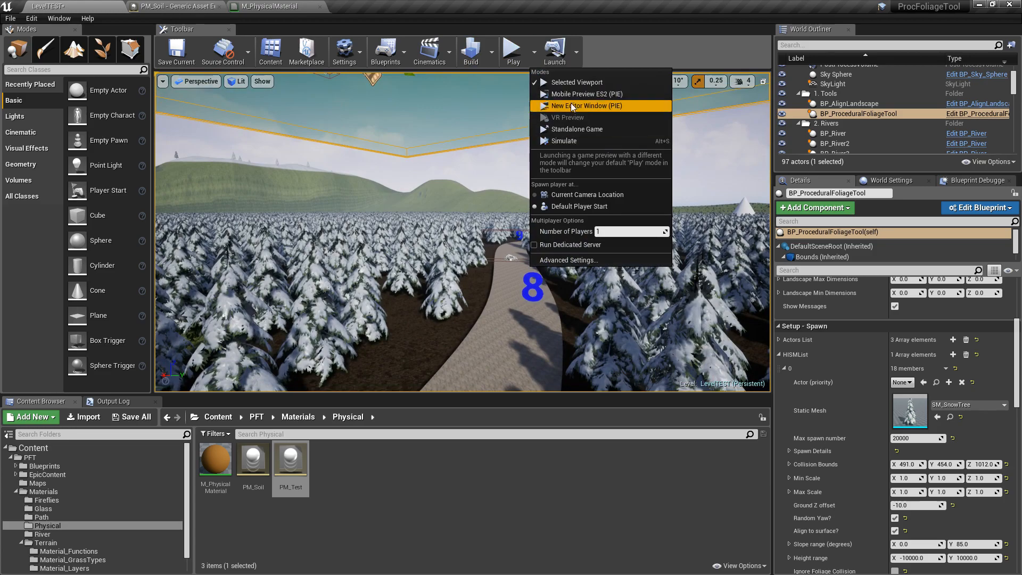
pyautogui.click(574, 206)
pyautogui.click(512, 52)
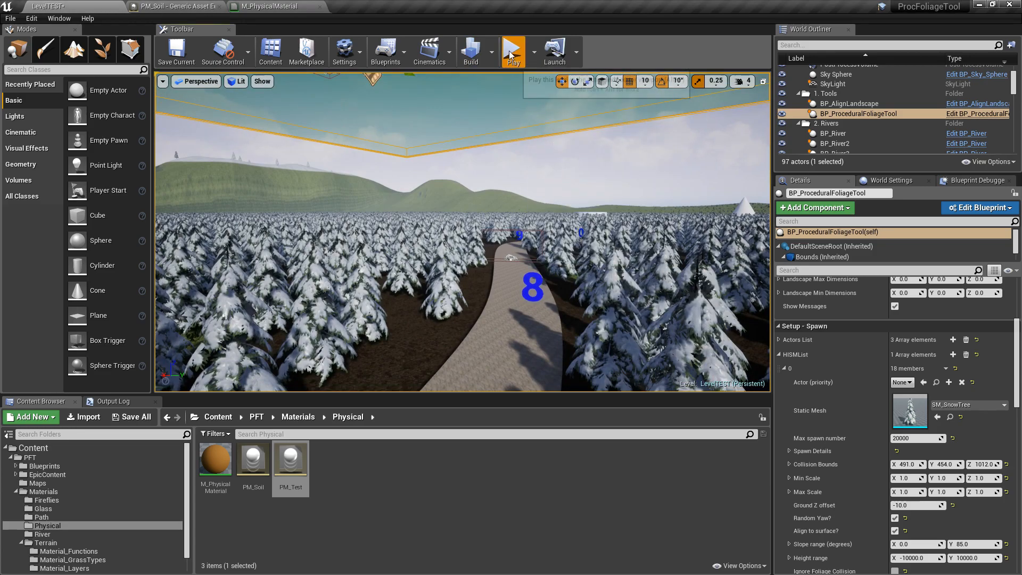
pyautogui.write('STAT F')
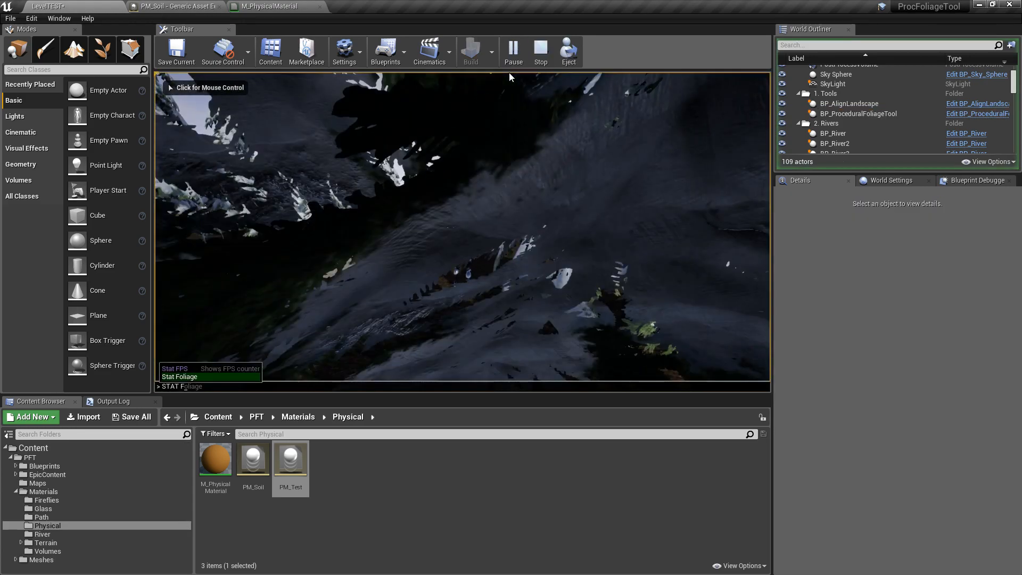
# - Run the character along the road and in among the snow trees to check the forest's in-game look and frame rate
pyautogui.write('w')
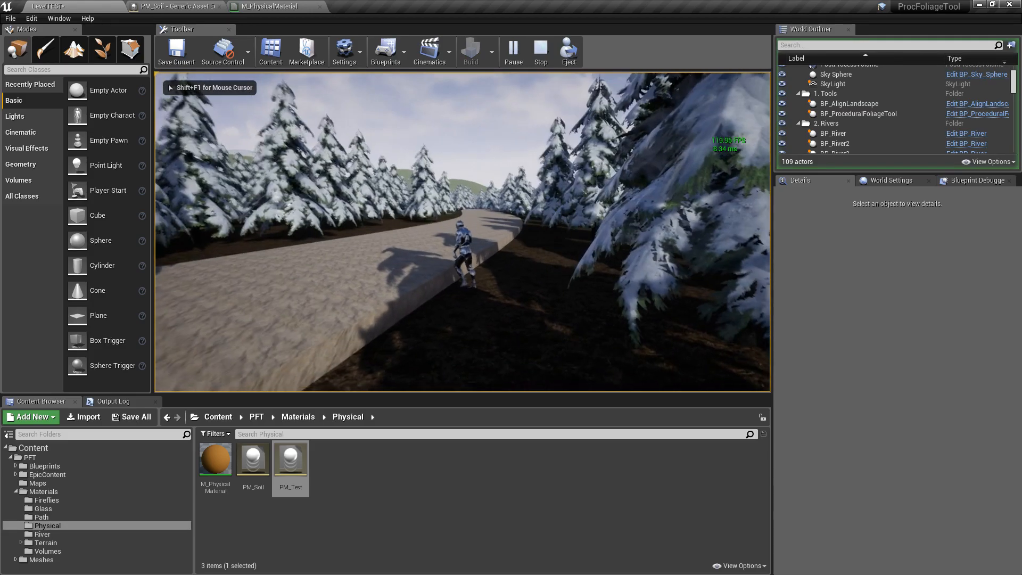
pyautogui.press('space')
pyautogui.press('w')
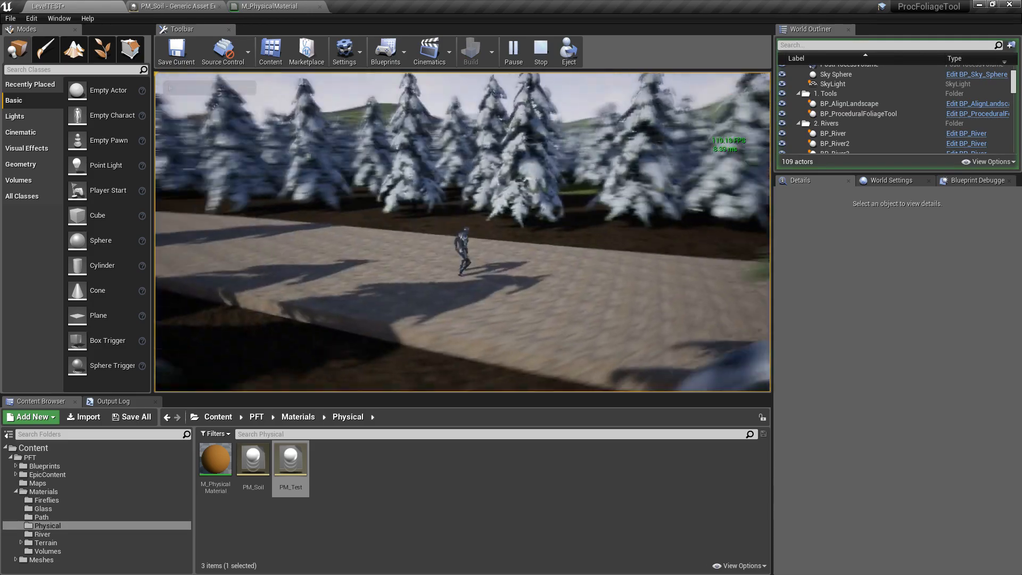
pyautogui.press('w')
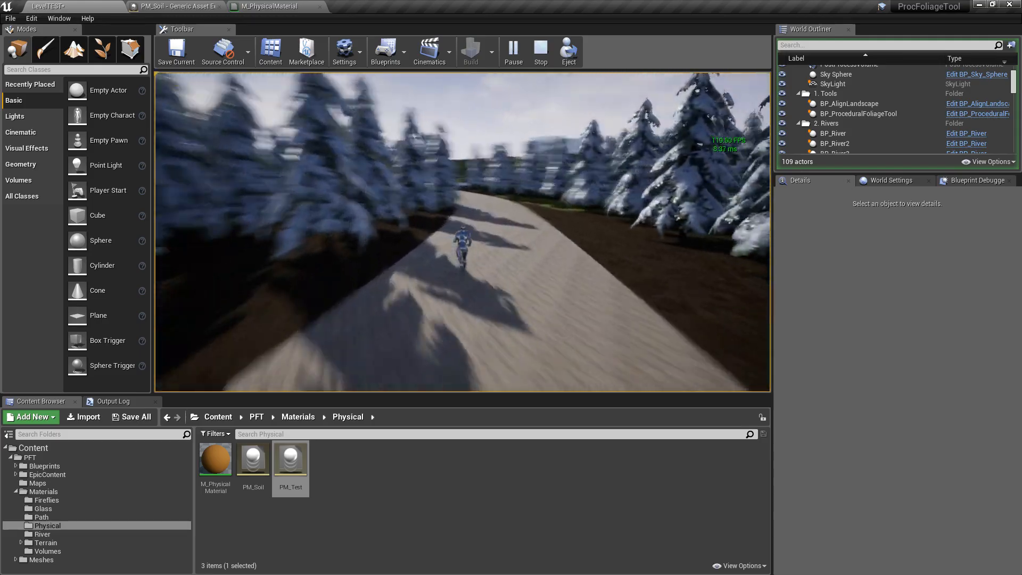
pyautogui.press('w')
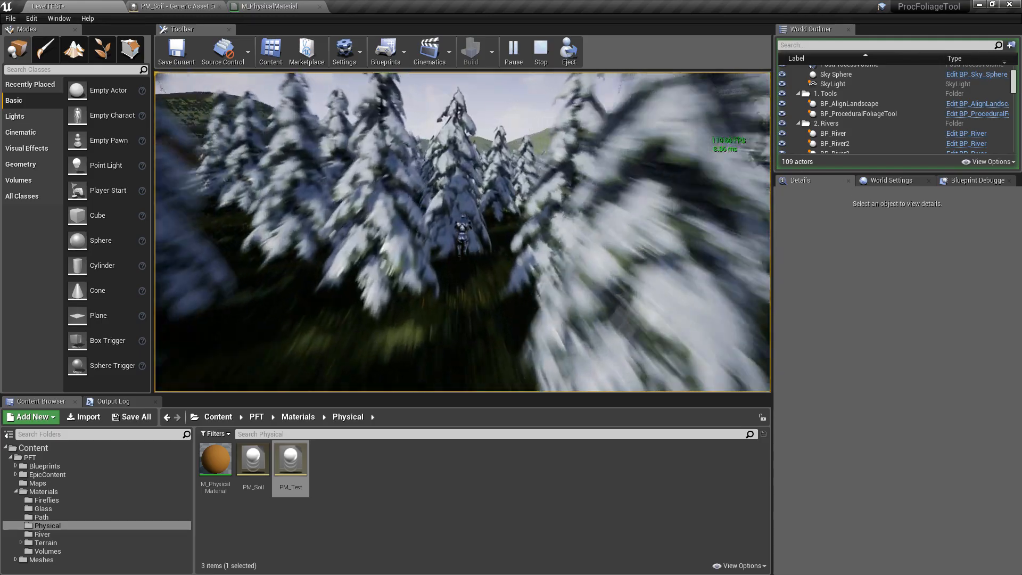
pyautogui.press('w')
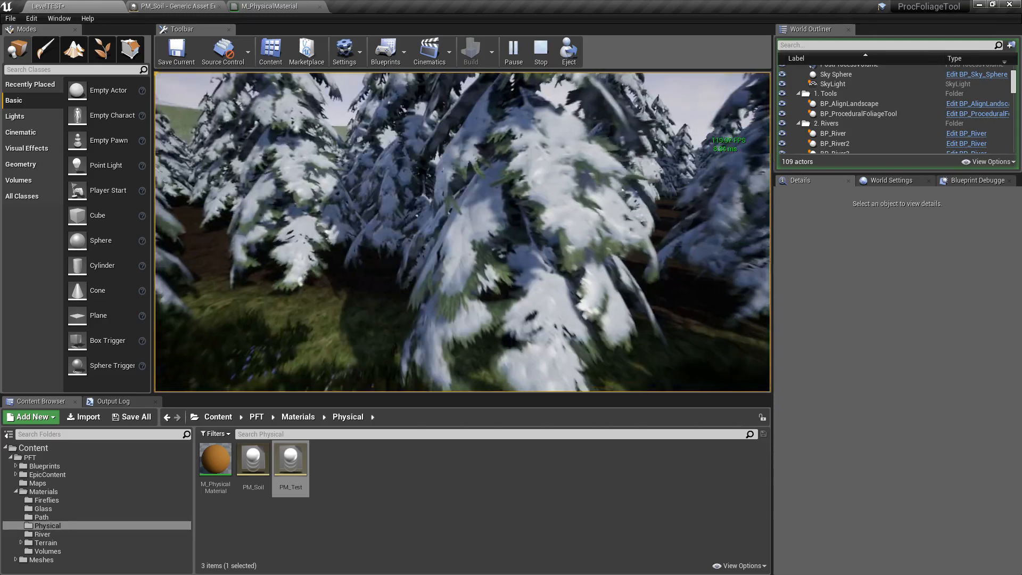
pyautogui.press('w')
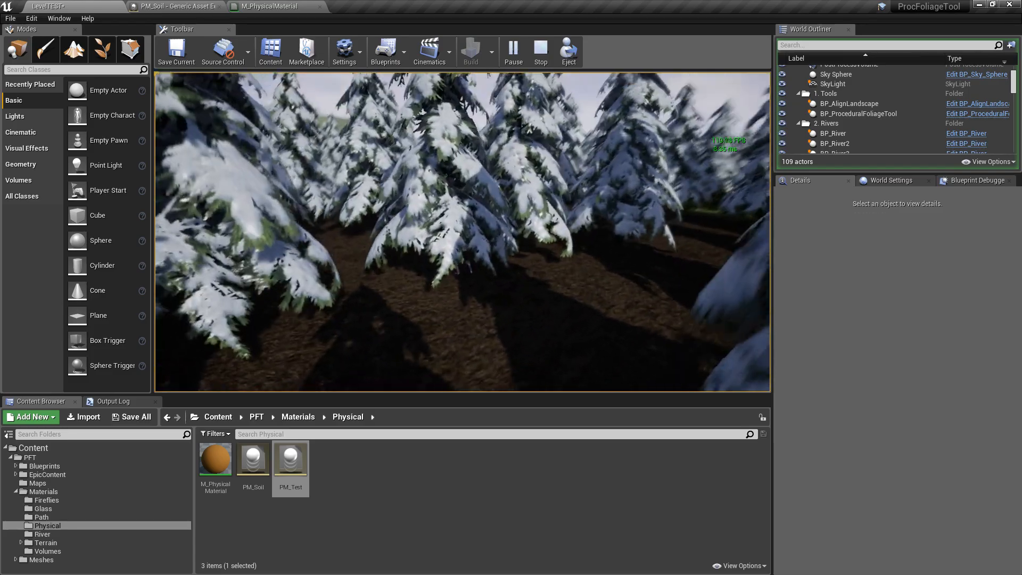
pyautogui.press('w')
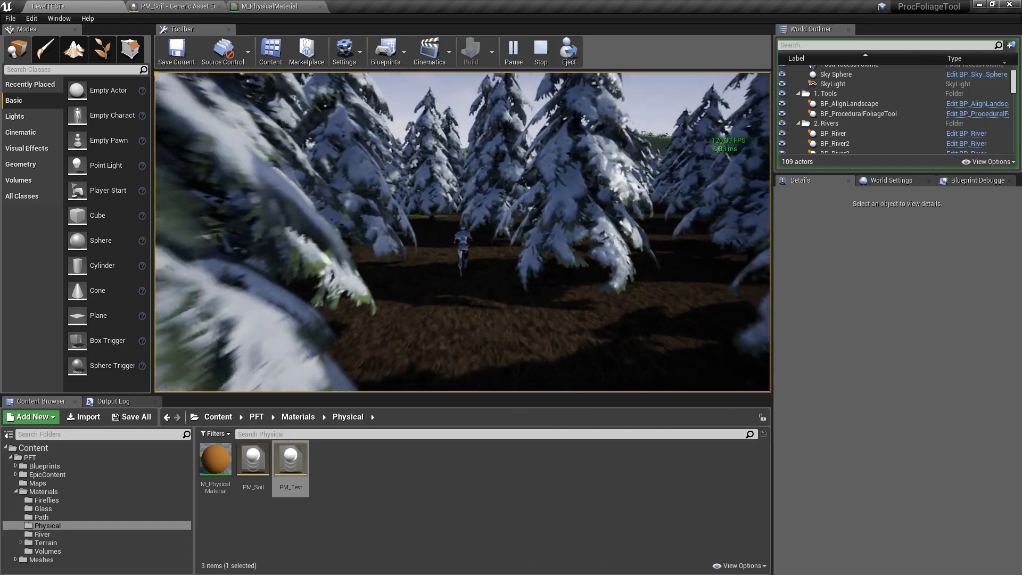
pyautogui.press('w')
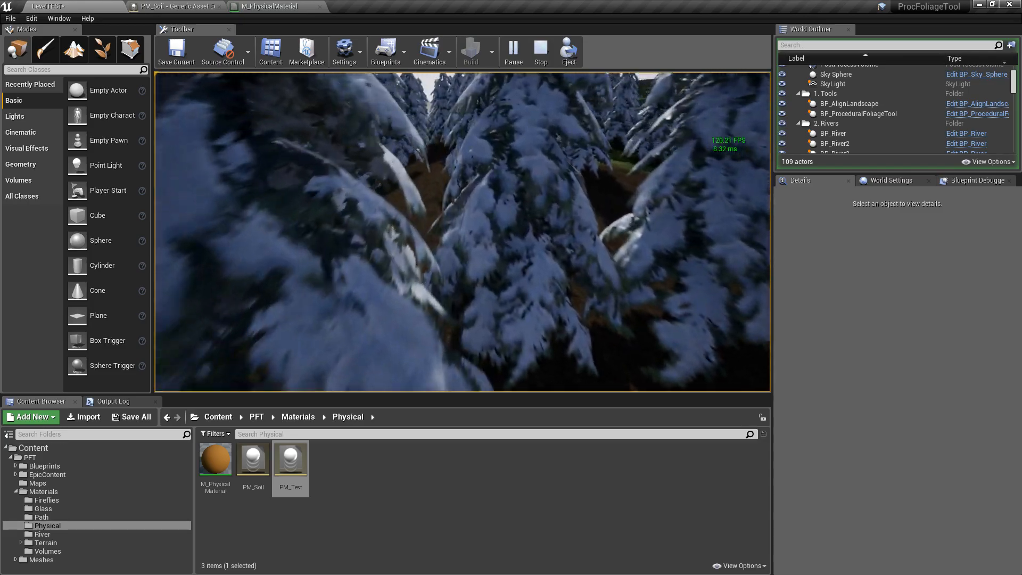
# - Select the procedural foliage tool in the level and remove all spawned snow trees
pyautogui.moveTo(600, 206); pyautogui.dragTo(468, 149, button='right')
pyautogui.moveTo(533, 197); pyautogui.dragTo(508, 183, button='right')
pyautogui.click(489, 178)
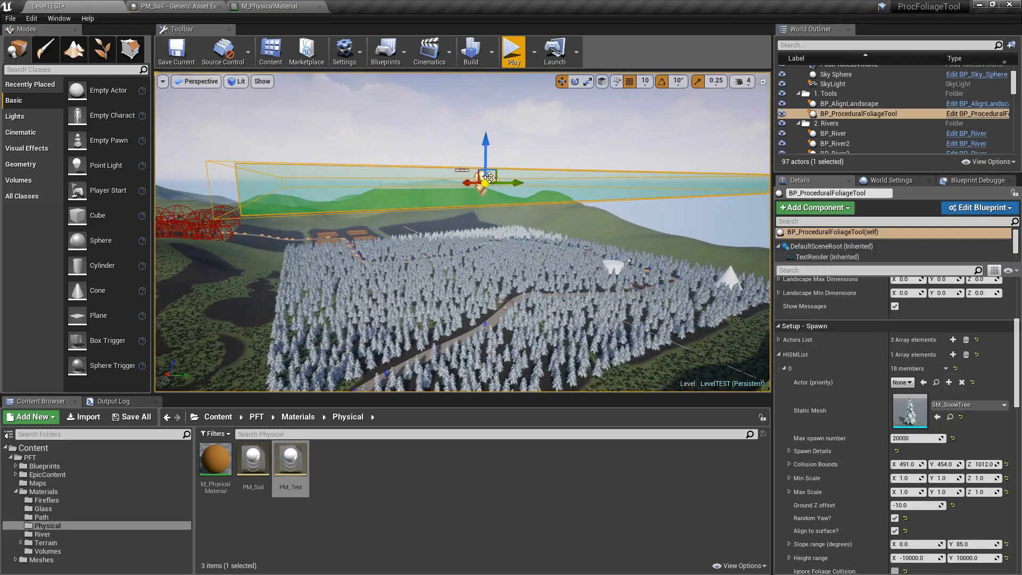
pyautogui.click(781, 354)
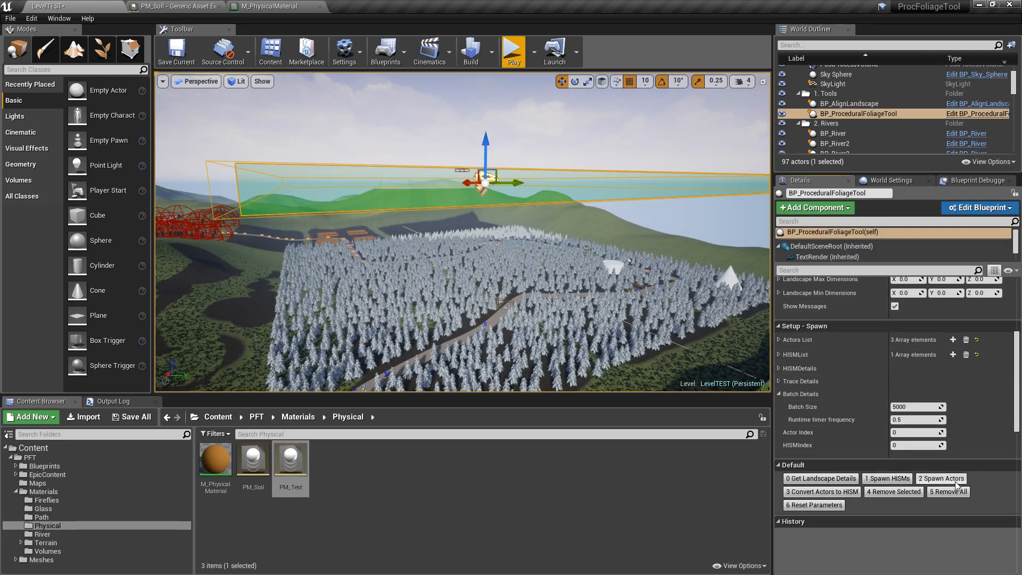
pyautogui.click(953, 491)
# - Set the Max spawn number of the BP_ChangingTree entry in the Actors List to 1000
pyautogui.click(778, 355)
pyautogui.click(779, 340)
pyautogui.click(785, 354)
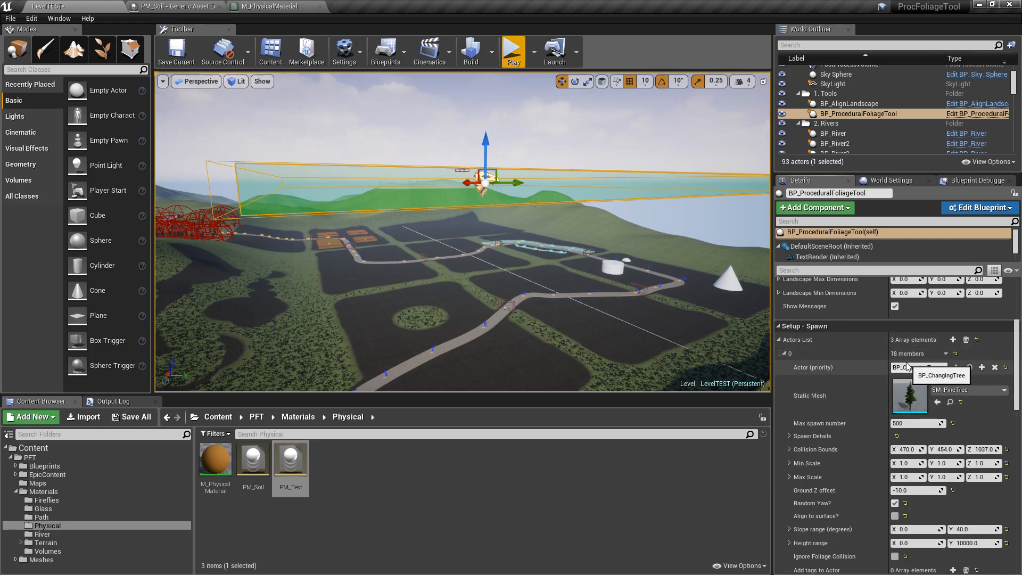
pyautogui.click(916, 424)
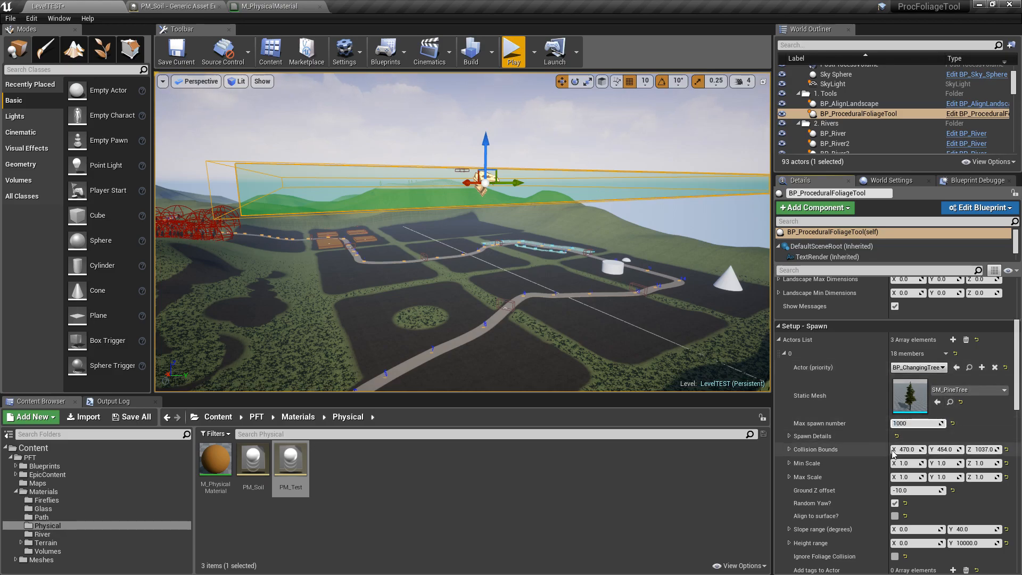
# - Set the Batch Size to 250 and spawn the tree actors over the soil fields
pyautogui.click(784, 354)
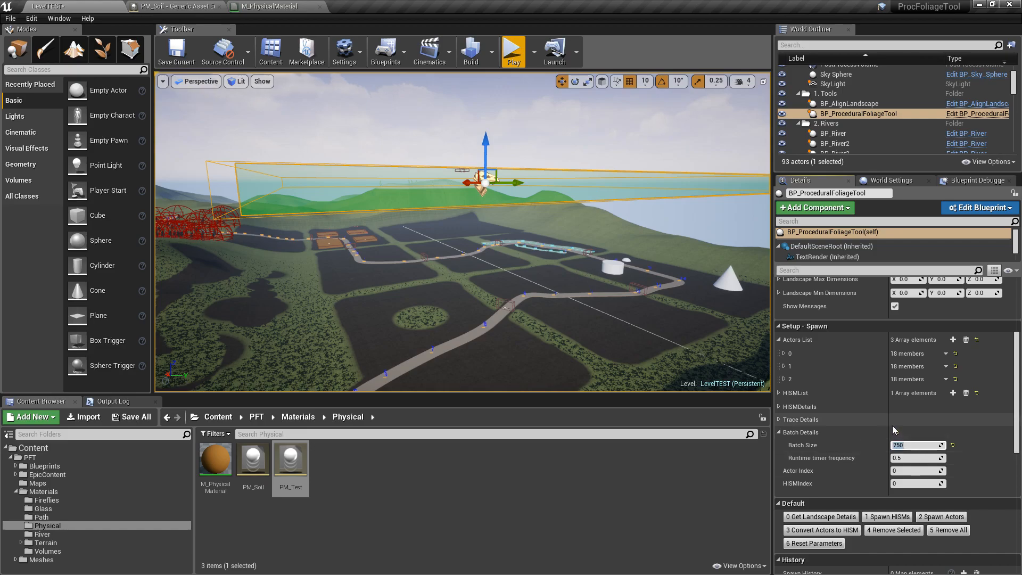
pyautogui.scroll(-2, 925, 467)
pyautogui.moveTo(528, 265); pyautogui.dragTo(526, 175, button='right')
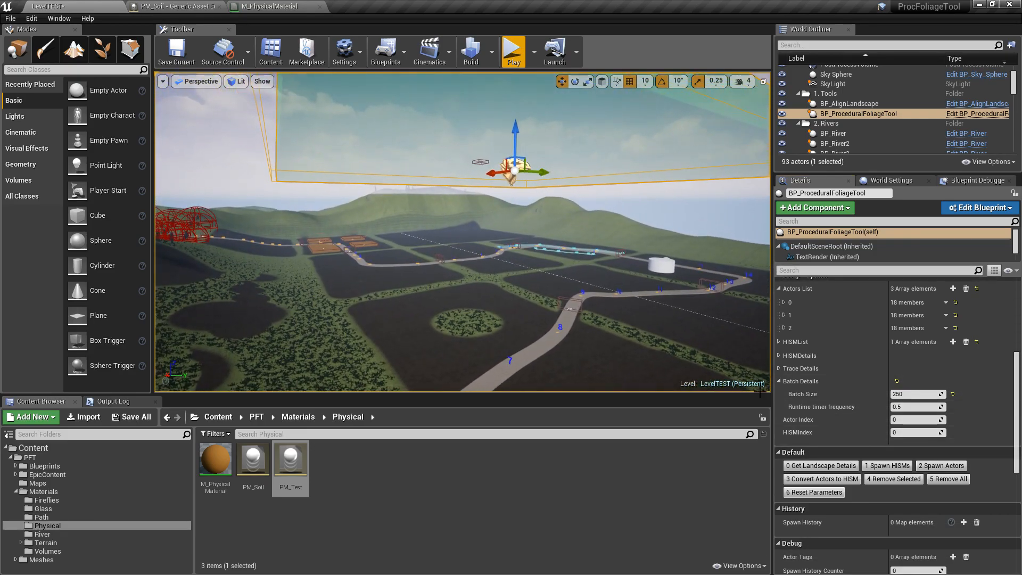
pyautogui.click(941, 466)
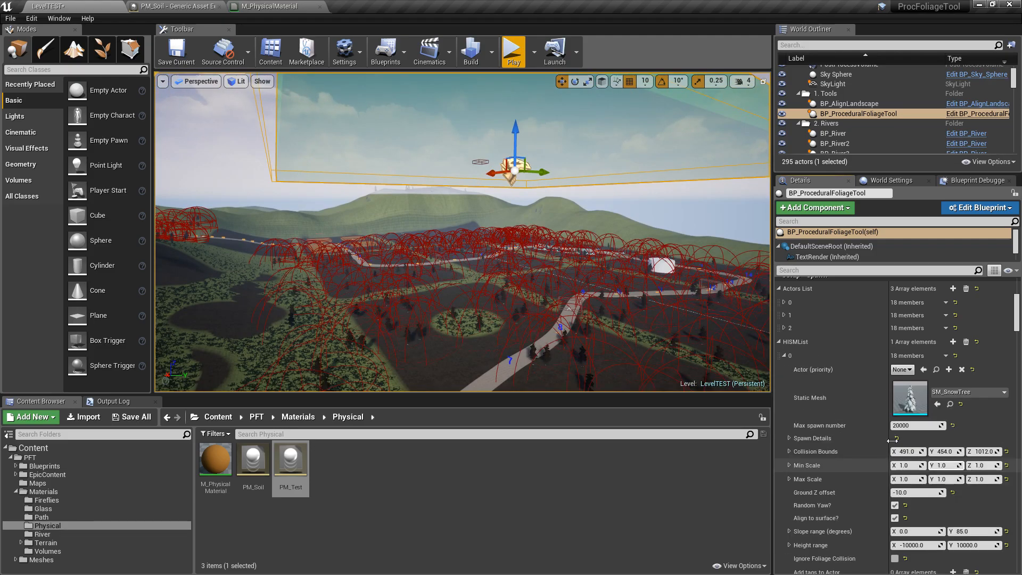
pyautogui.moveTo(462, 231); pyautogui.dragTo(480, 207, button='right')
# - Spawn the tree actors three more times to fill the fields more densely, viewing the result from a new angle
pyautogui.scroll(3, 802, 376)
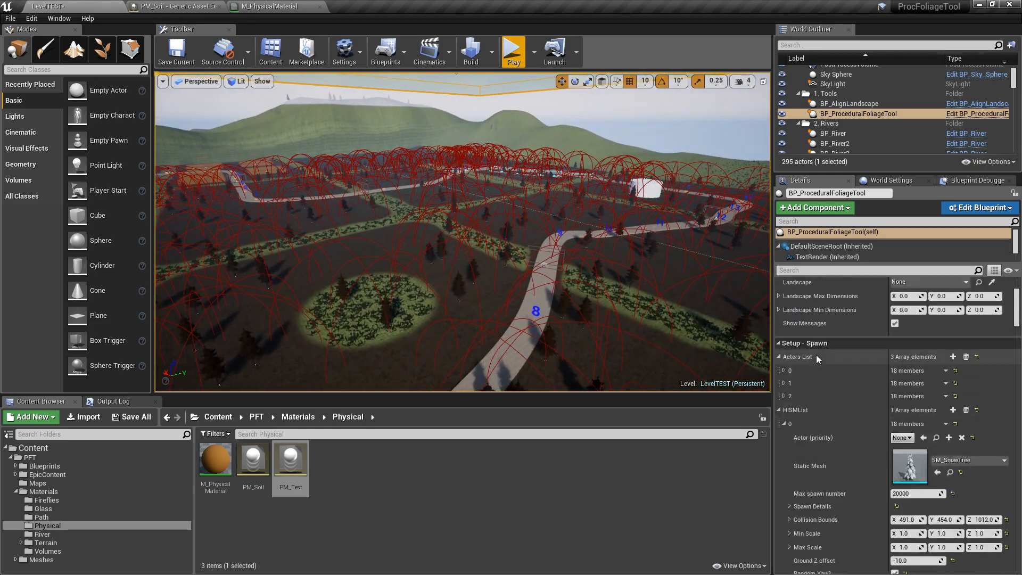
pyautogui.click(779, 344)
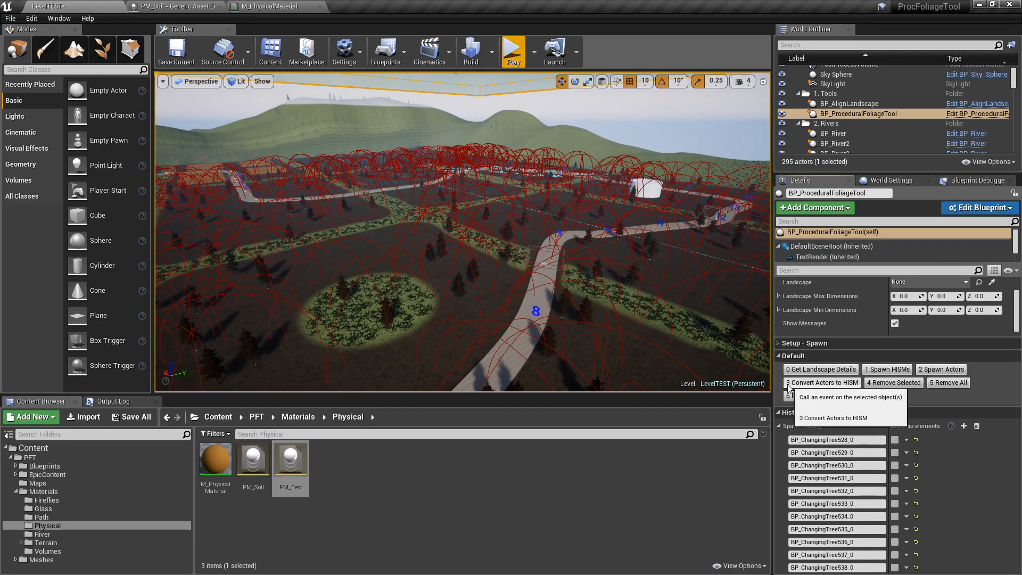
pyautogui.click(942, 370)
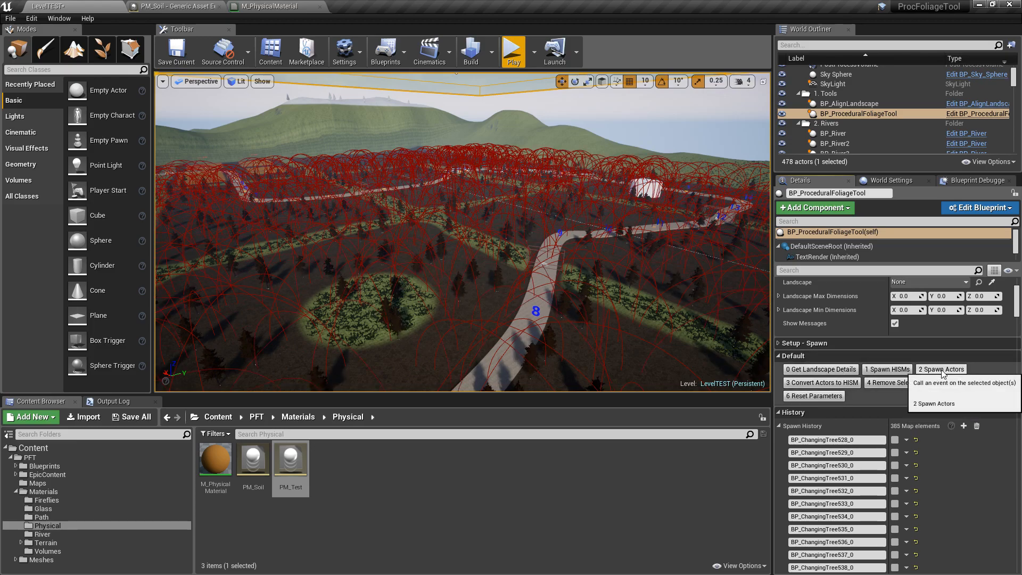
pyautogui.click(942, 370)
pyautogui.click(942, 370)
pyautogui.moveTo(463, 232)
pyautogui.mouseDown(button='right')
pyautogui.moveTo(462, 261)
pyautogui.moveTo(462, 237)
pyautogui.moveTo(557, 253)
pyautogui.moveTo(521, 220)
pyautogui.mouseUp(button='right')
pyautogui.rightClick(557, 253)
# - Select the procedural foliage tool again and remove all spawned tree actors
pyautogui.click(447, 170)
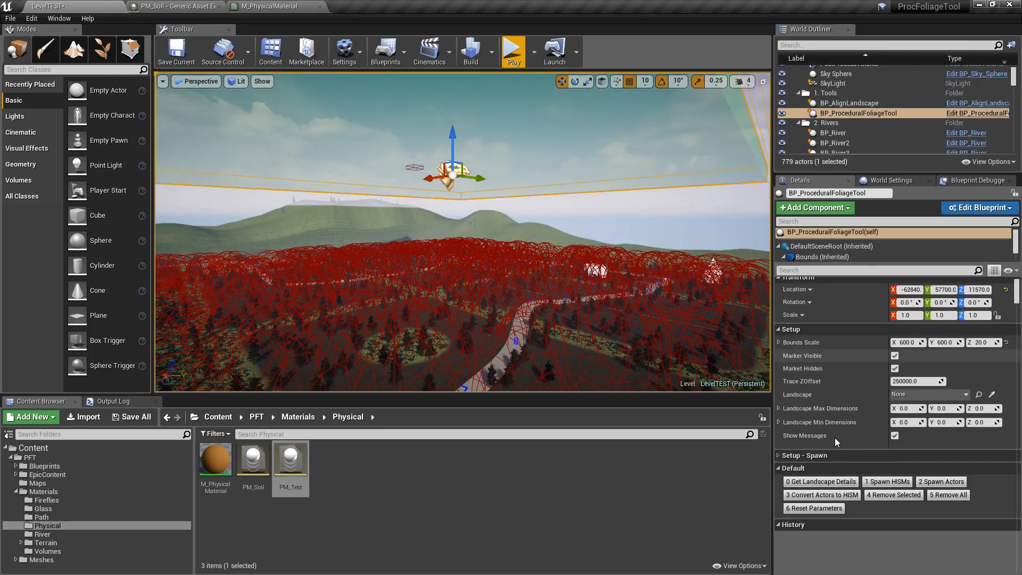
pyautogui.click(948, 495)
pyautogui.moveTo(450, 278); pyautogui.dragTo(503, 259, button='right')
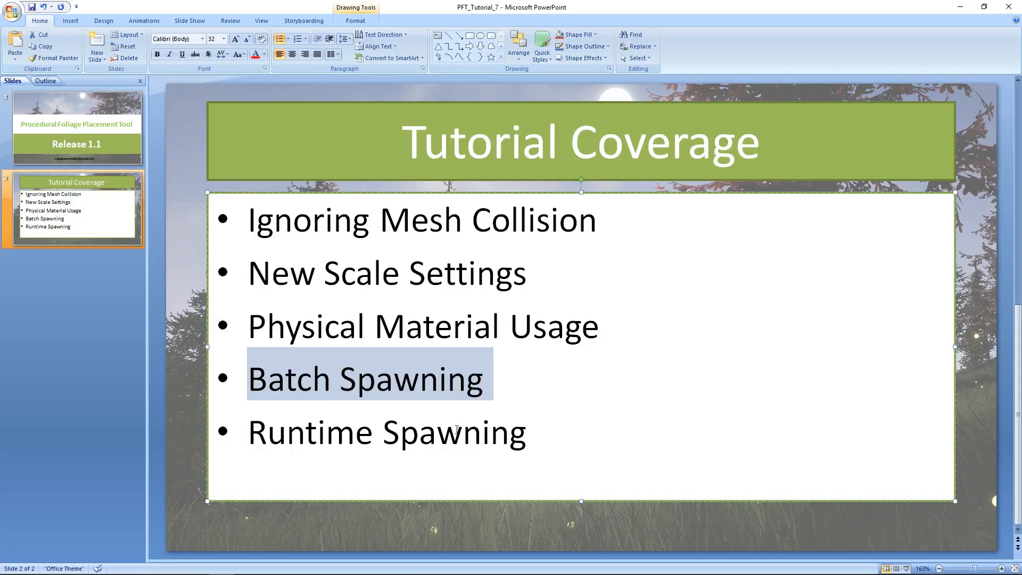
# - Highlight the Runtime Spawning bullet on the PowerPoint coverage slide and return to Unreal Editor
pyautogui.click(458, 430)
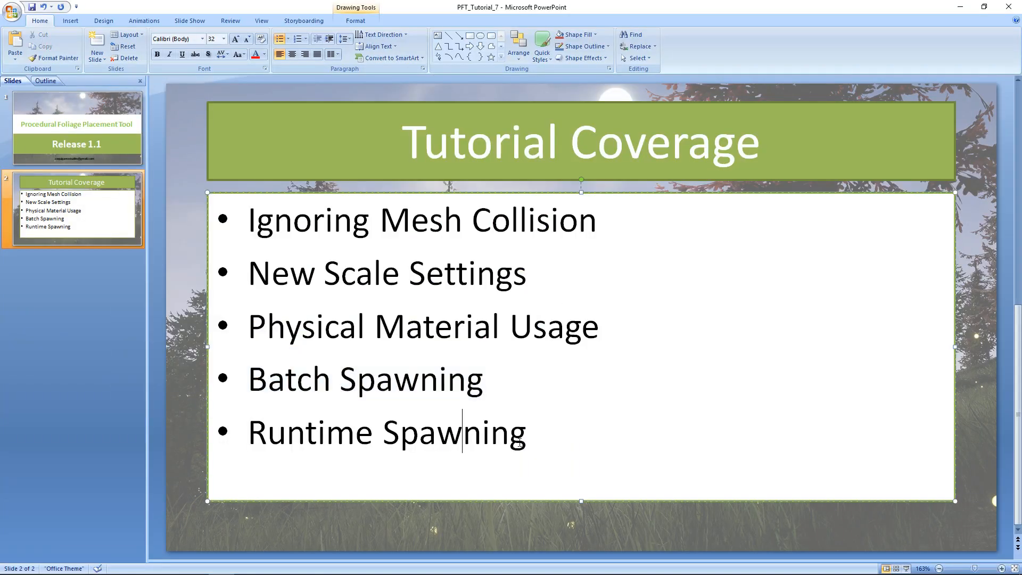
pyautogui.moveTo(509, 438); pyautogui.dragTo(308, 454)
pyautogui.hotkey('alt', 'Tab')
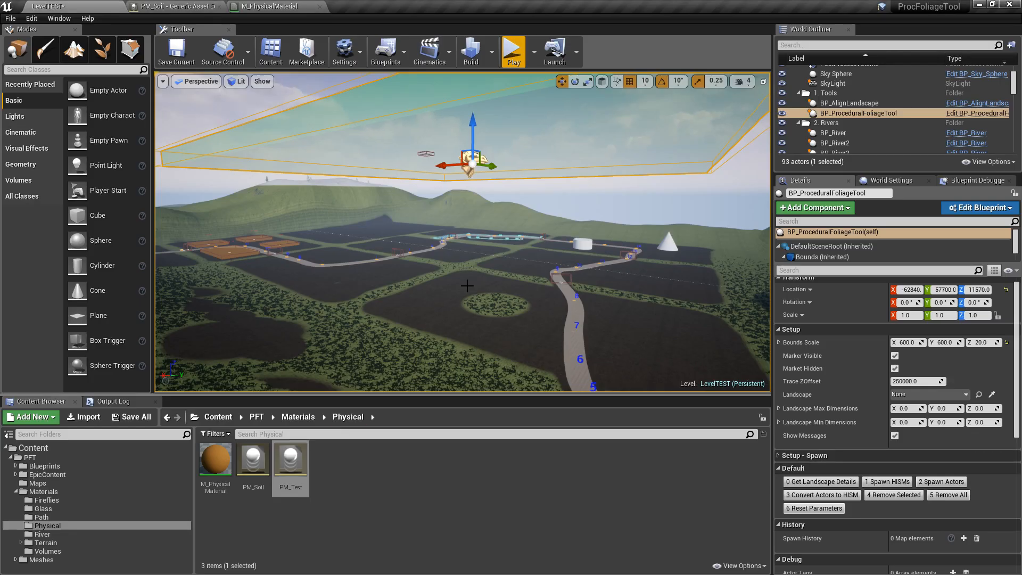
# - Set the foliage tool's Bounds Scale to 300 in X and 300 in Y
pyautogui.press('s')
pyautogui.moveTo(546, 183)
pyautogui.mouseDown(button='right')
pyautogui.moveTo(541, 234)
pyautogui.moveTo(546, 183)
pyautogui.mouseUp(button='right')
pyautogui.scroll(1, 925, 349)
pyautogui.click(924, 348)
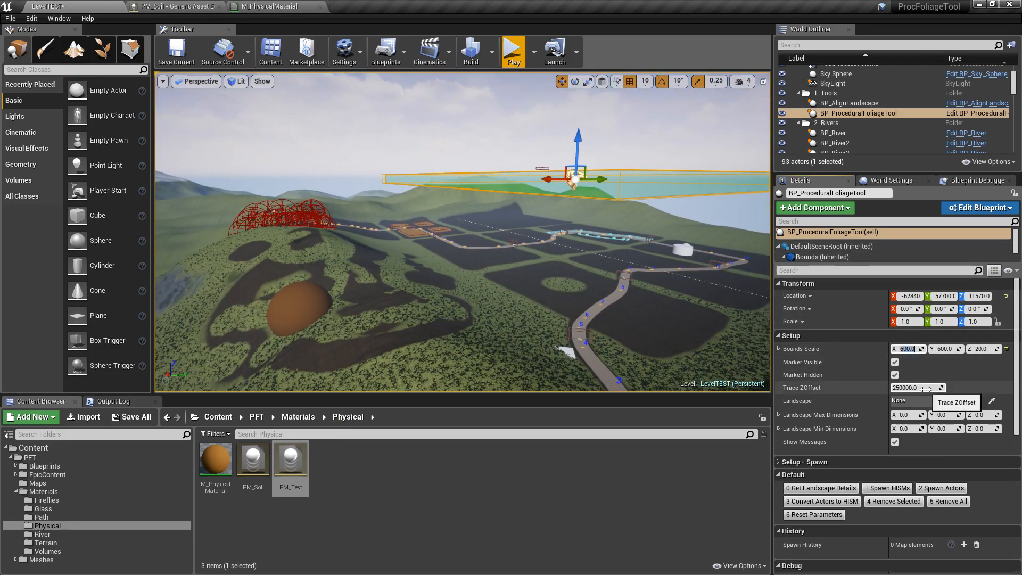
pyautogui.write('300')
pyautogui.press('Tab')
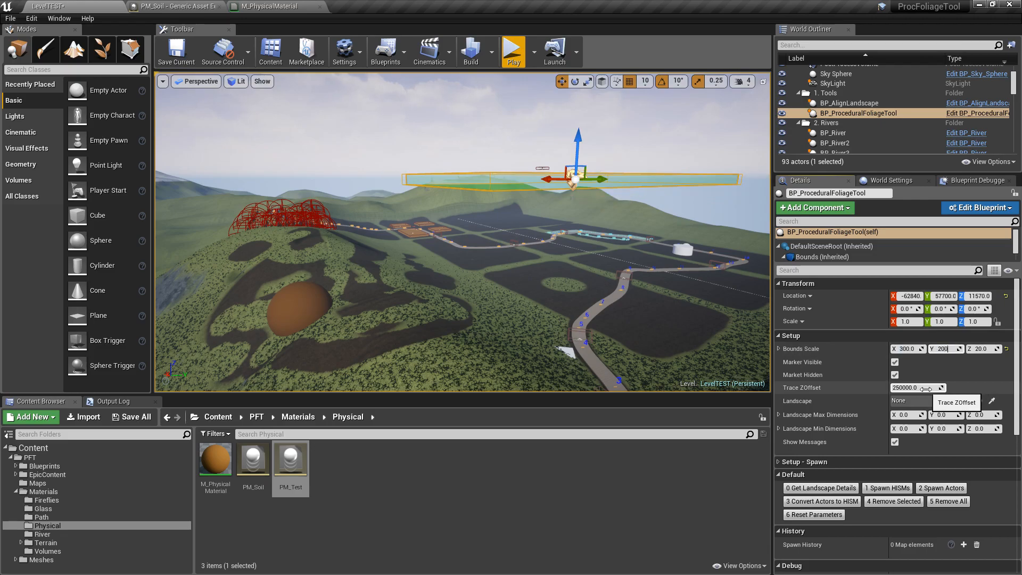
pyautogui.press('Return')
# - Move the foliage tool's volume over the soil fields along the road, to about X -72010, Y 50750, Z 3420
pyautogui.moveTo(549, 203); pyautogui.dragTo(549, 203, button='right')
pyautogui.press('e')
pyautogui.moveTo(580, 134); pyautogui.dragTo(319, 223)
pyautogui.moveTo(357, 240); pyautogui.dragTo(357, 239, button='right')
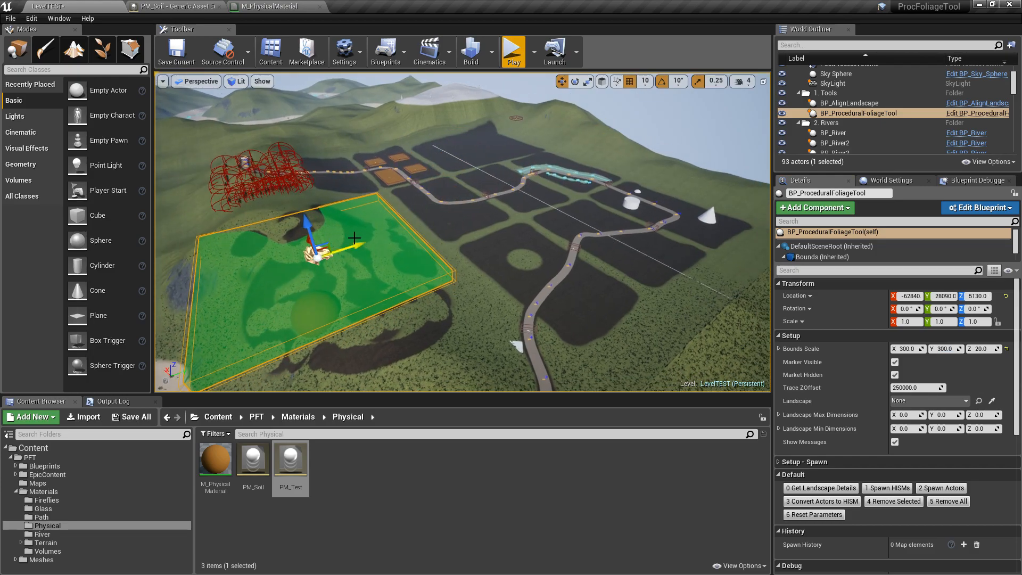
pyautogui.moveTo(309, 223); pyautogui.dragTo(306, 215)
pyautogui.moveTo(350, 242); pyautogui.dragTo(512, 208)
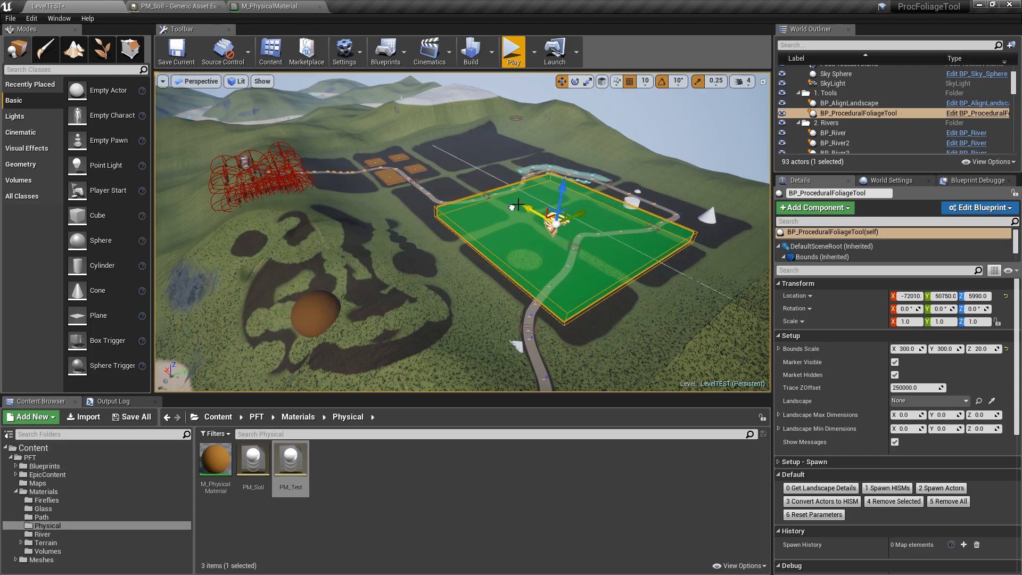
pyautogui.moveTo(560, 184)
pyautogui.mouseDown()
pyautogui.moveTo(567, 217)
pyautogui.moveTo(567, 203)
pyautogui.mouseUp()
pyautogui.moveTo(568, 203); pyautogui.dragTo(650, 180, button='right')
pyautogui.press('w')
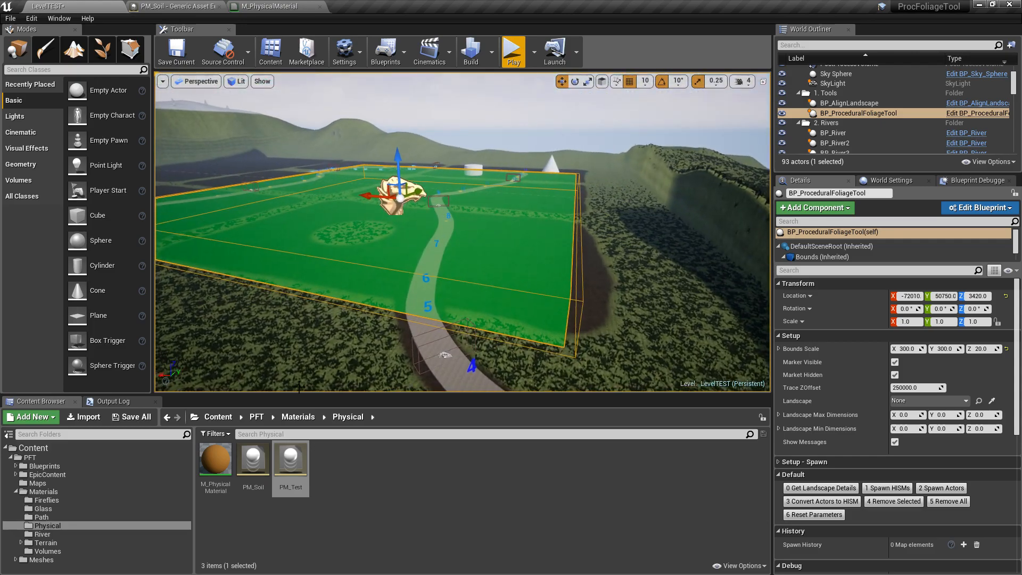
# - Open the PFT_Spawner folder under Blueprints and select the BP_RuntimeDeSpawn blueprint
pyautogui.click(47, 467)
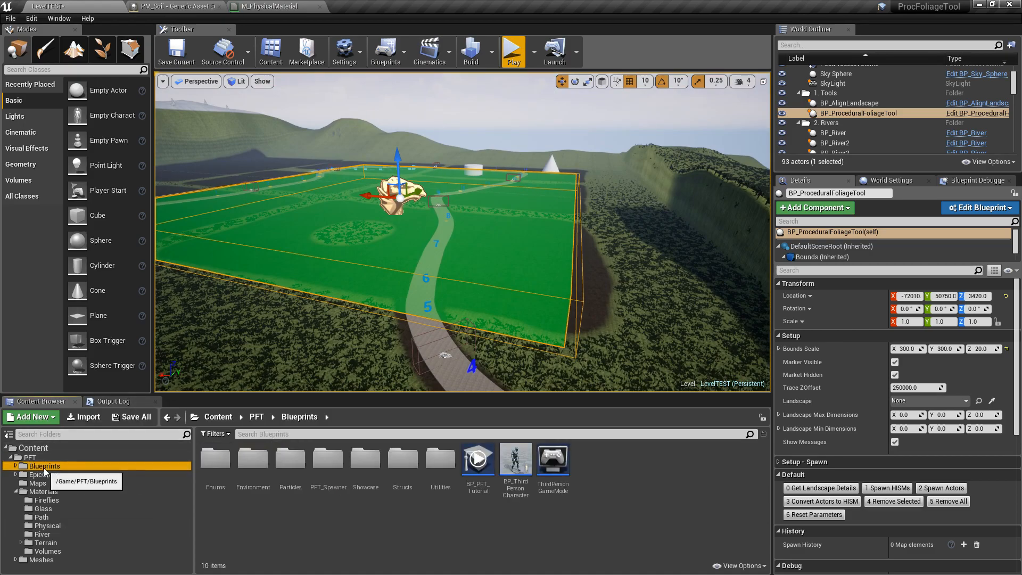
pyautogui.doubleClick(334, 468)
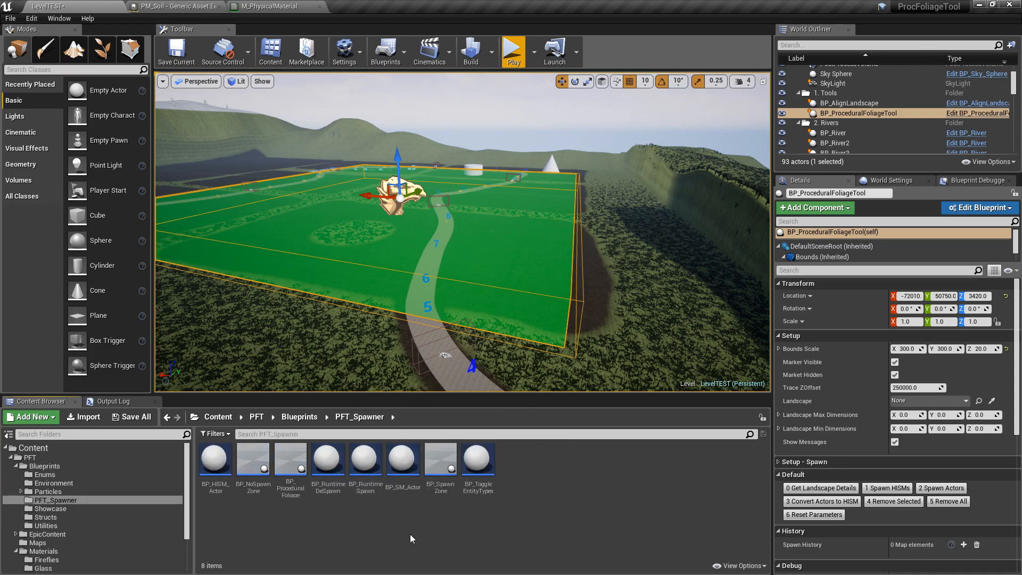
pyautogui.click(336, 482)
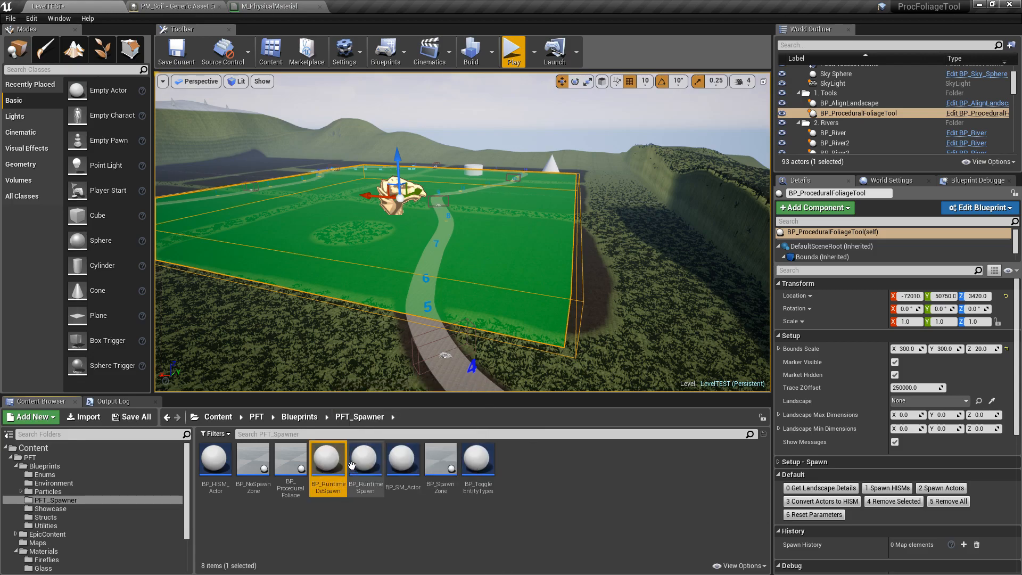
# - Delete the existing wireframe-box actor on the road just outside the green spawn volume
pyautogui.moveTo(479, 270); pyautogui.dragTo(441, 262, button='right')
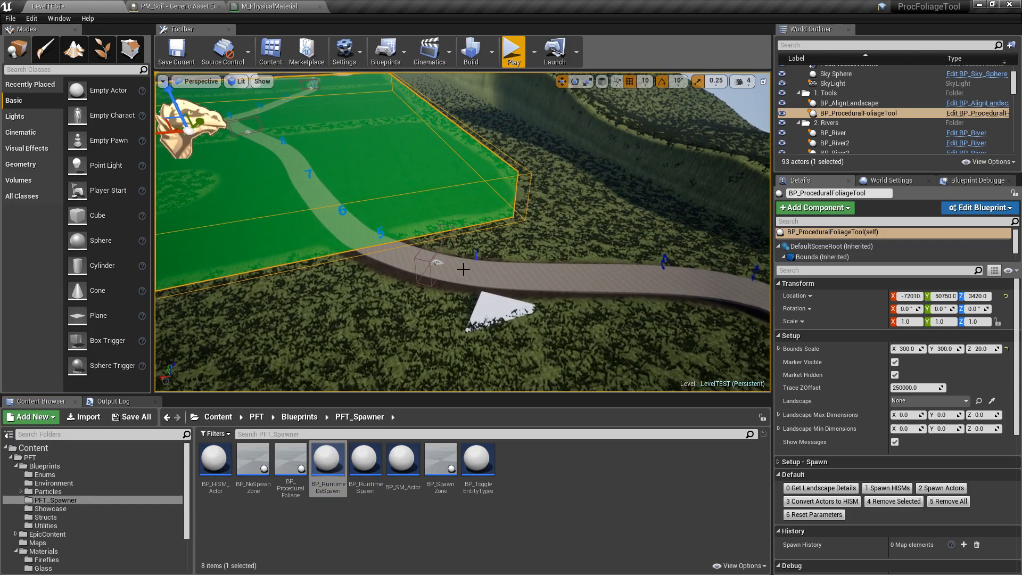
pyautogui.click(441, 262)
pyautogui.press('Delete')
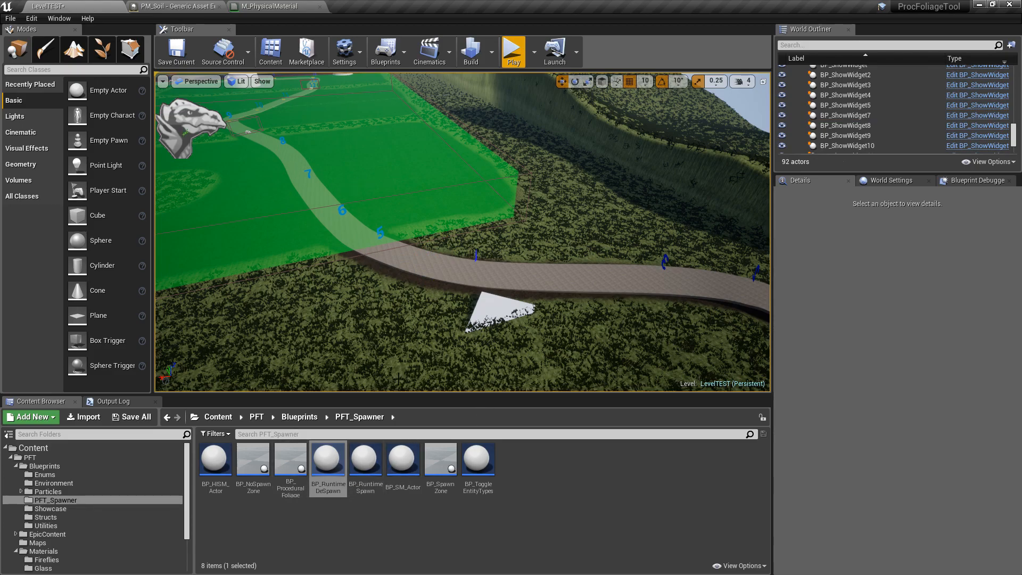
# - Place a BP_RuntimeSpawn actor on the road just outside the green spawn volume, near the number 4
pyautogui.click(368, 468)
pyautogui.moveTo(369, 473); pyautogui.dragTo(413, 261)
pyautogui.press('f')
# - Rotate the runtime spawn actor to -140° about Z and centre it across the road, at about X -78651, Y 40821
pyautogui.press('e')
pyautogui.moveTo(347, 263); pyautogui.dragTo(420, 265)
pyautogui.press('w')
pyautogui.moveTo(348, 263); pyautogui.dragTo(367, 269, button='right')
pyautogui.press('s')
pyautogui.moveTo(467, 342); pyautogui.dragTo(461, 343, button='right')
pyautogui.press('a')
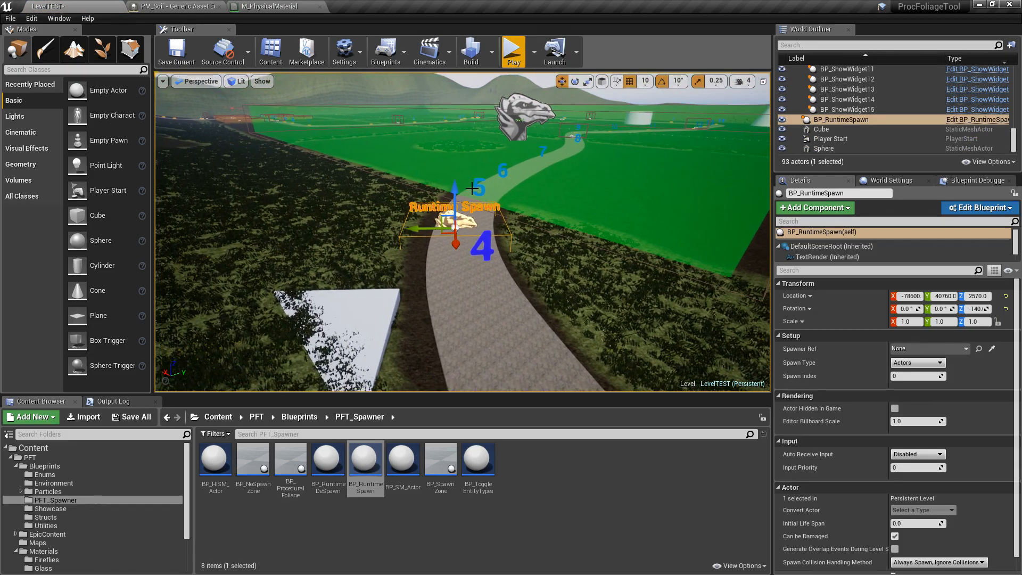
pyautogui.moveTo(416, 230); pyautogui.dragTo(421, 229)
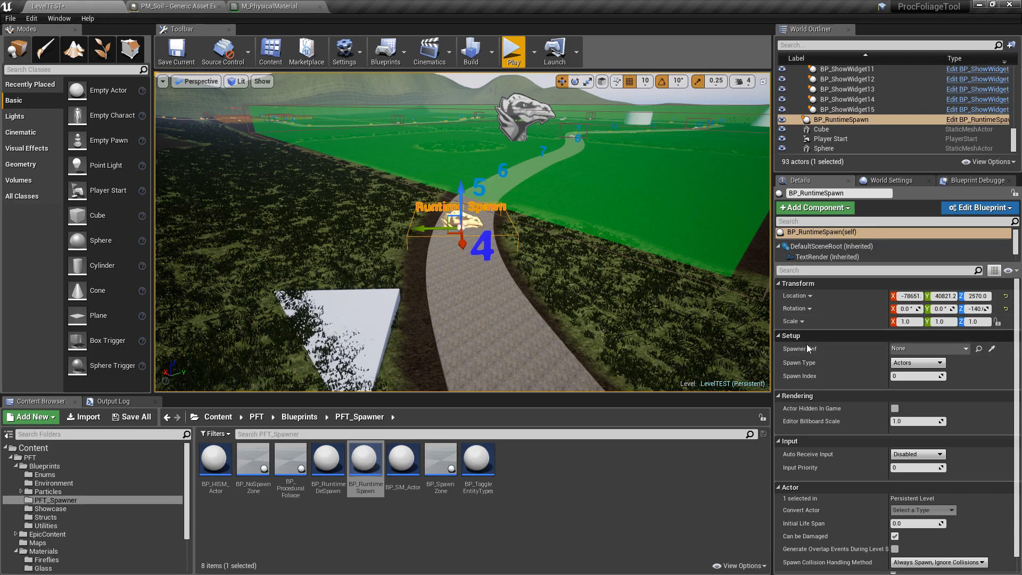
# - Pick the procedural foliage tool in the level as the actor's Spawner Ref and set its Spawn Type to HISM
pyautogui.moveTo(671, 308); pyautogui.dragTo(687, 290, button='right')
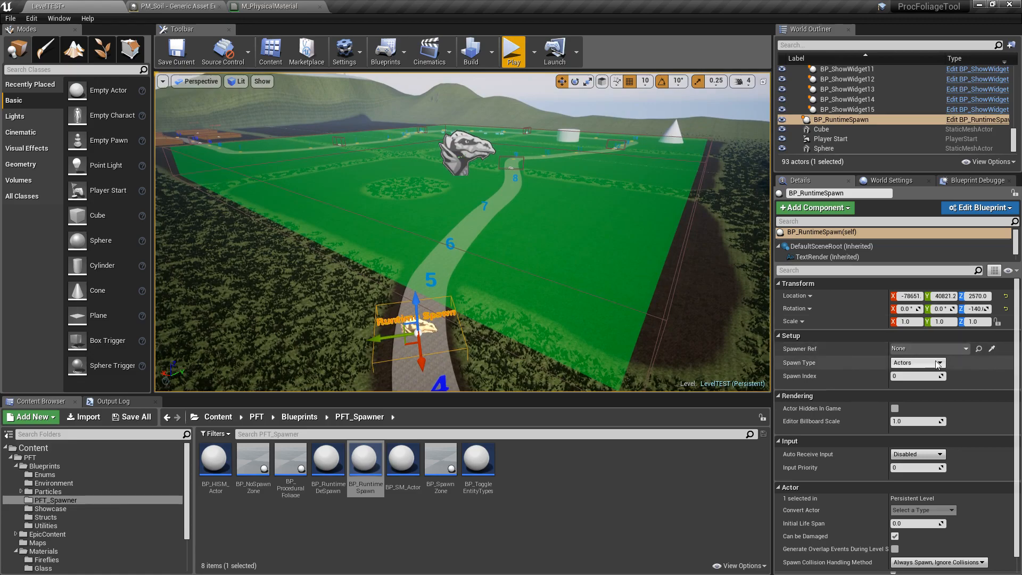
pyautogui.click(992, 349)
pyautogui.click(469, 140)
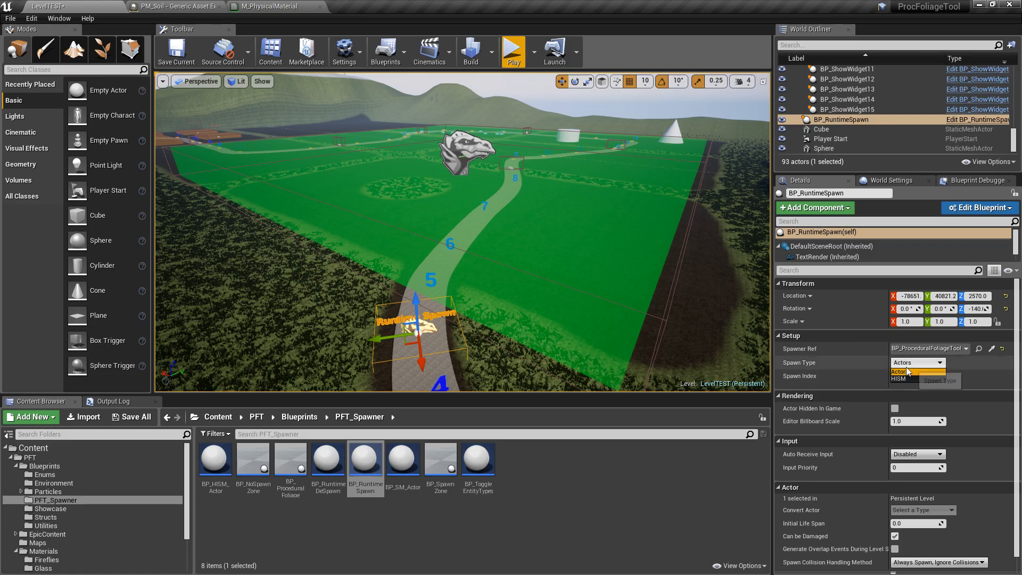
pyautogui.click(906, 379)
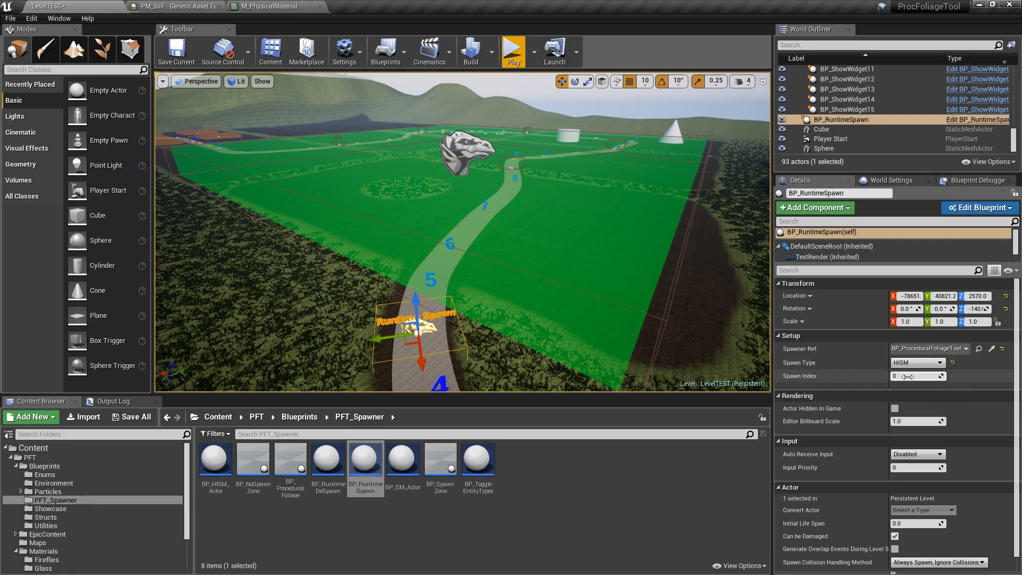
# - Select the procedural foliage tool and expand the Actors List in its Setup - Spawn settings
pyautogui.click(470, 148)
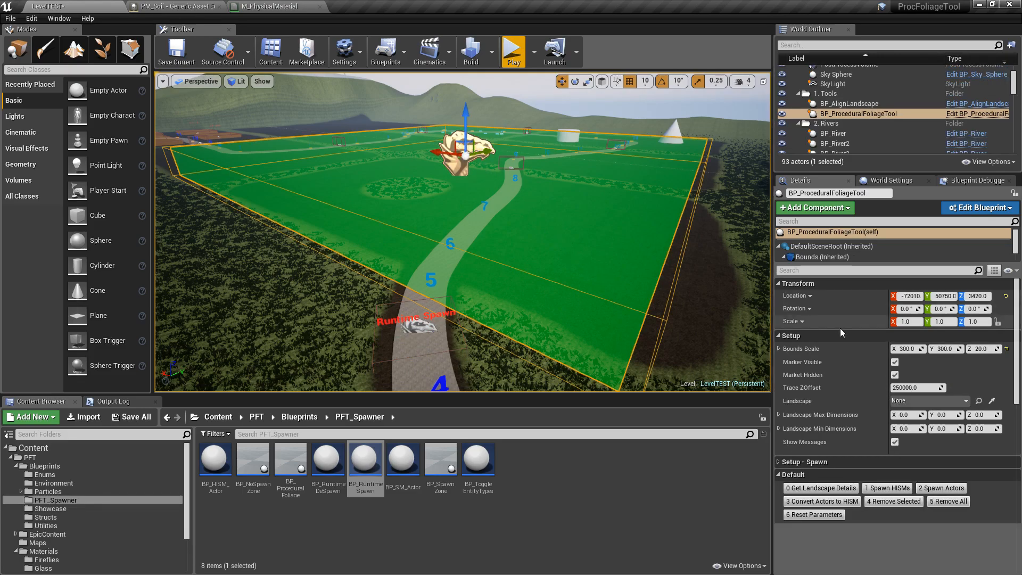
pyautogui.scroll(-2, 852, 409)
pyautogui.click(792, 428)
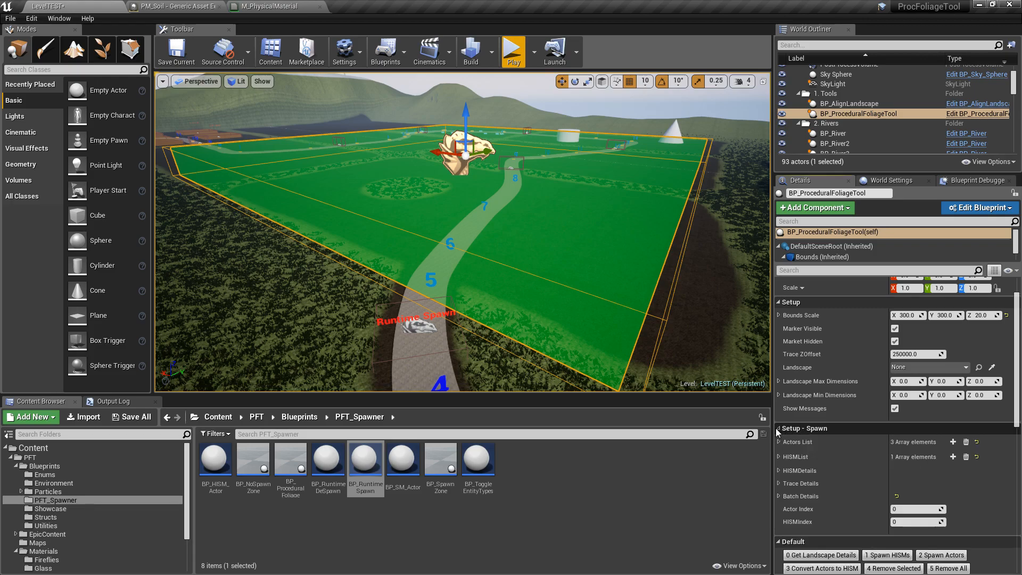
pyautogui.scroll(-3, 820, 423)
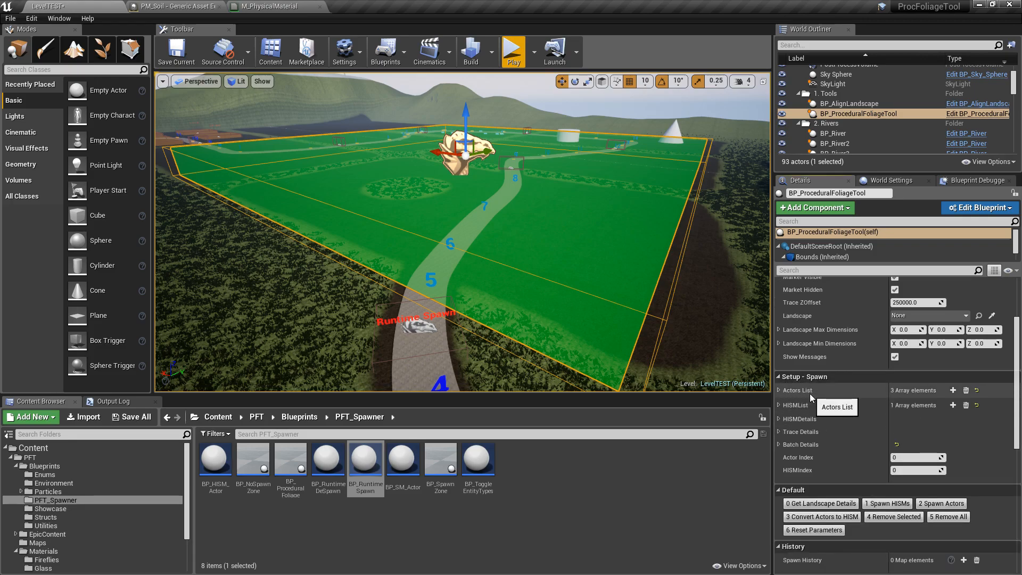
pyautogui.click(779, 391)
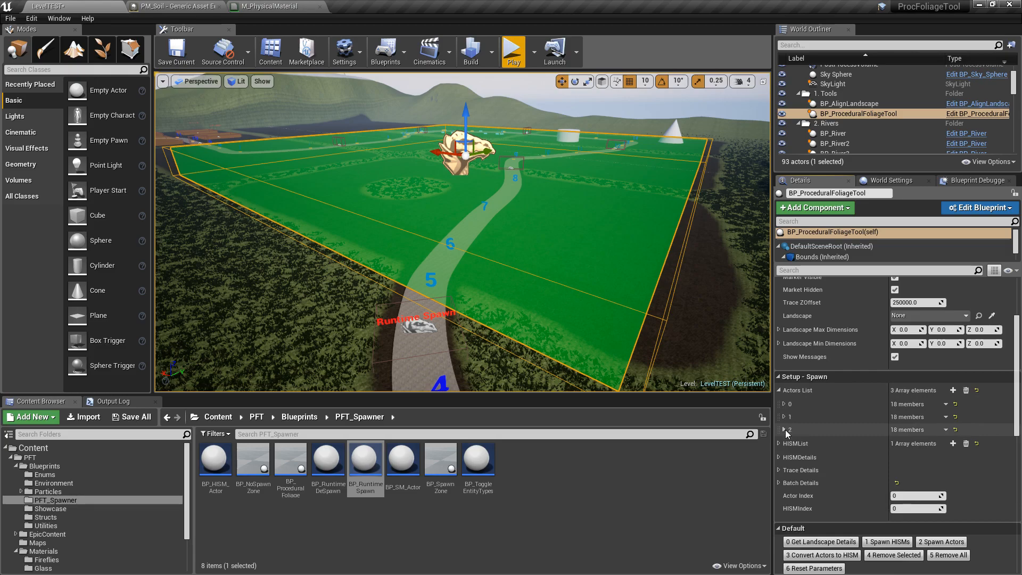
# - Examine the static meshes assigned to entries 1 and 2 of the Actors List
pyautogui.click(786, 417)
pyautogui.click(786, 418)
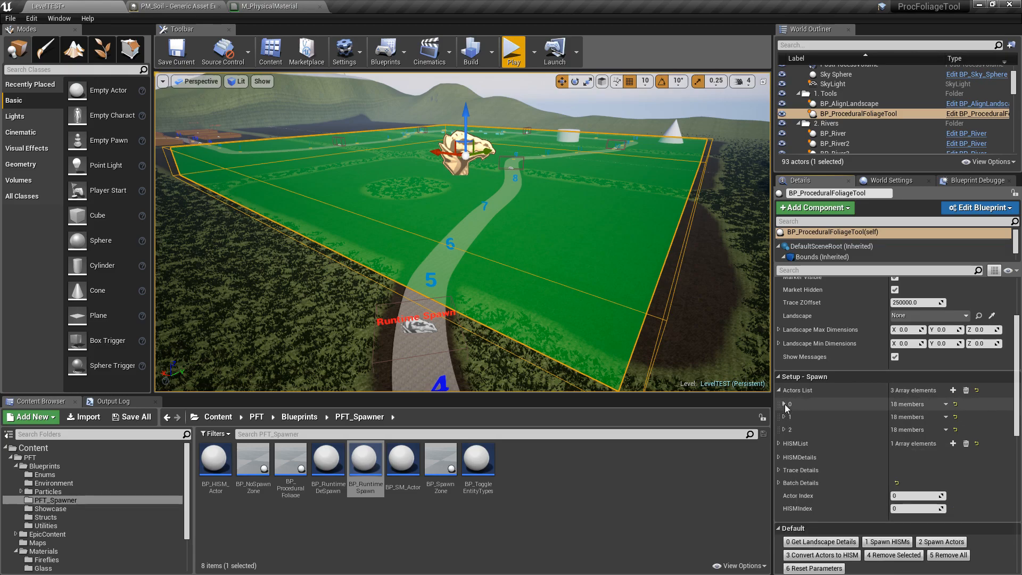
pyautogui.click(783, 404)
pyautogui.click(817, 404)
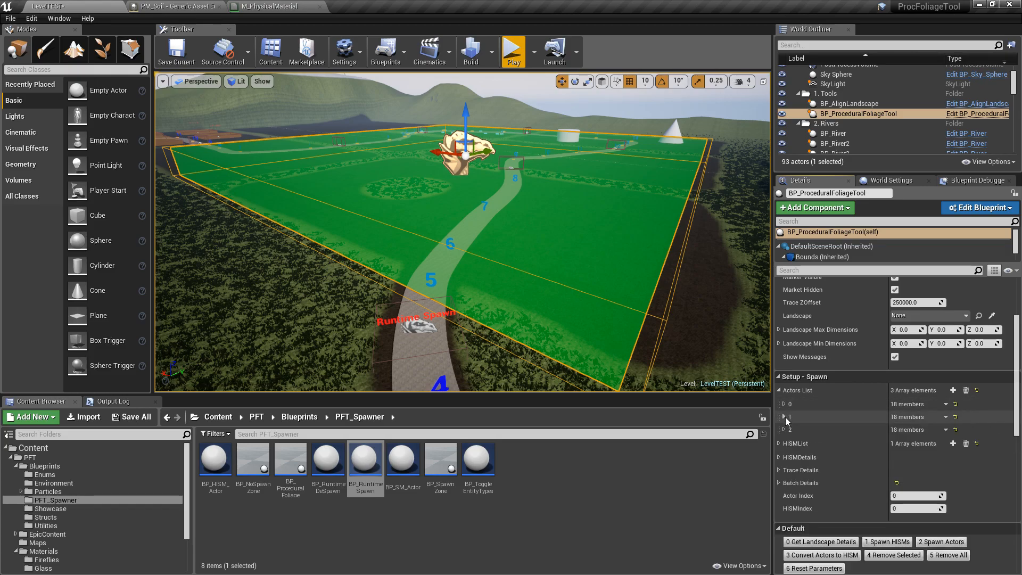
pyautogui.click(817, 417)
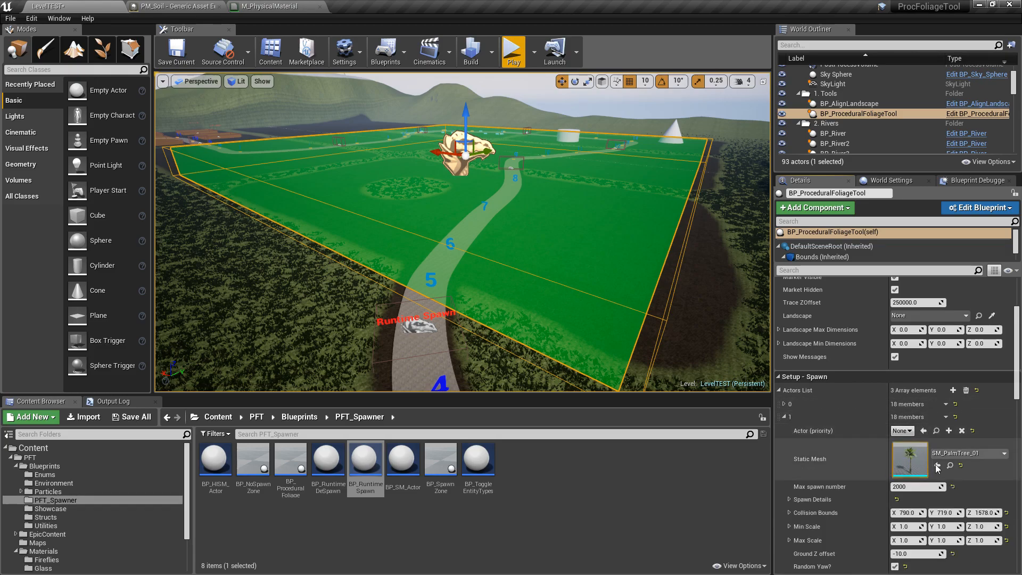
pyautogui.click(784, 418)
pyautogui.click(784, 429)
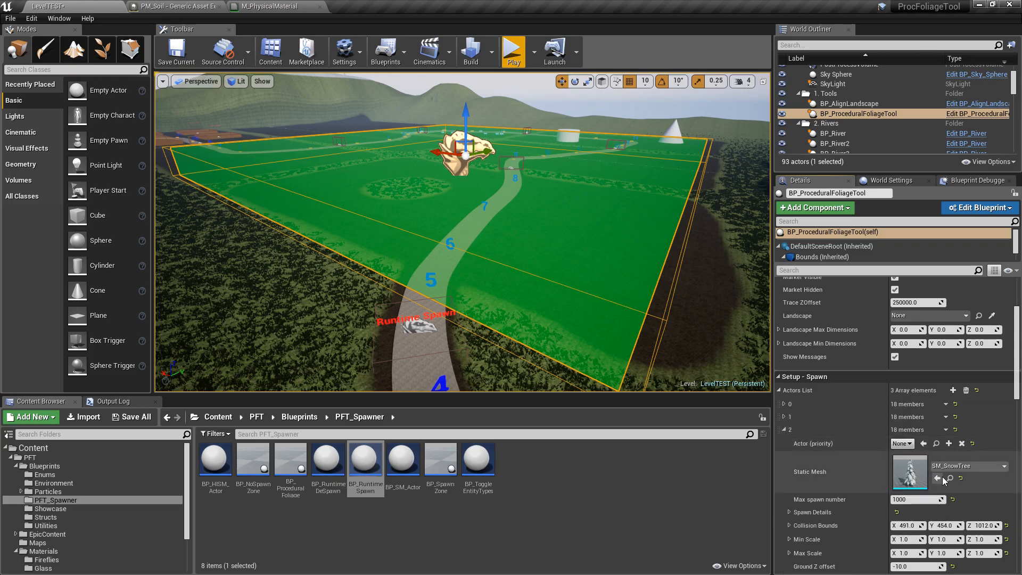
pyautogui.click(785, 430)
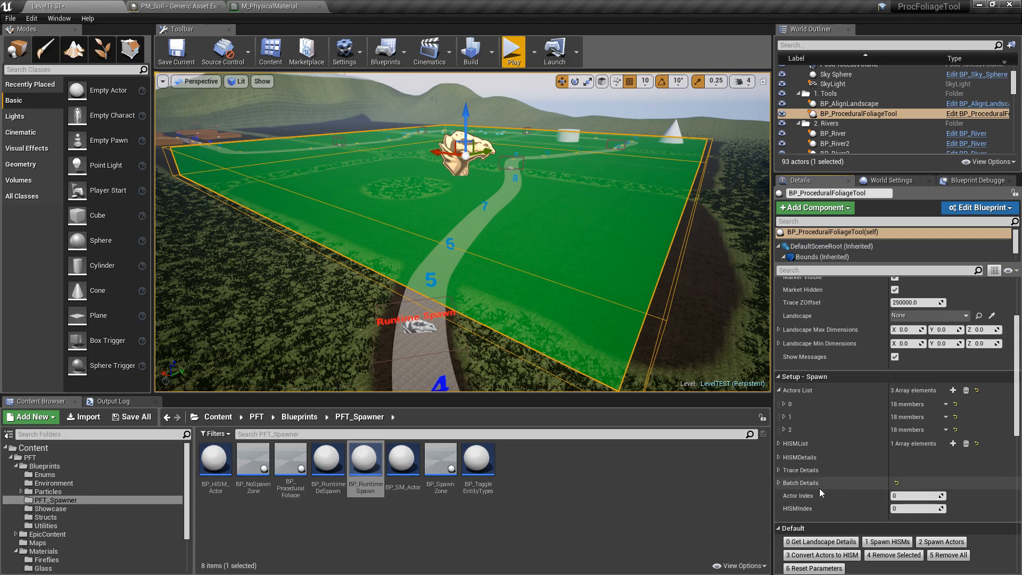
# - Review Actors List entries 0 and 1 again, then collapse the whole list
pyautogui.click(785, 405)
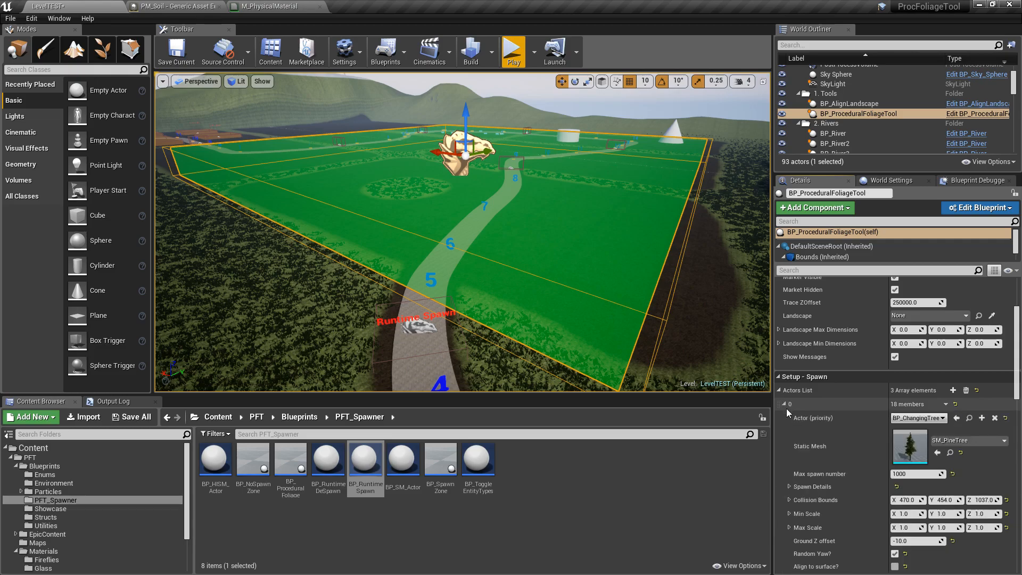
pyautogui.click(785, 406)
pyautogui.click(785, 418)
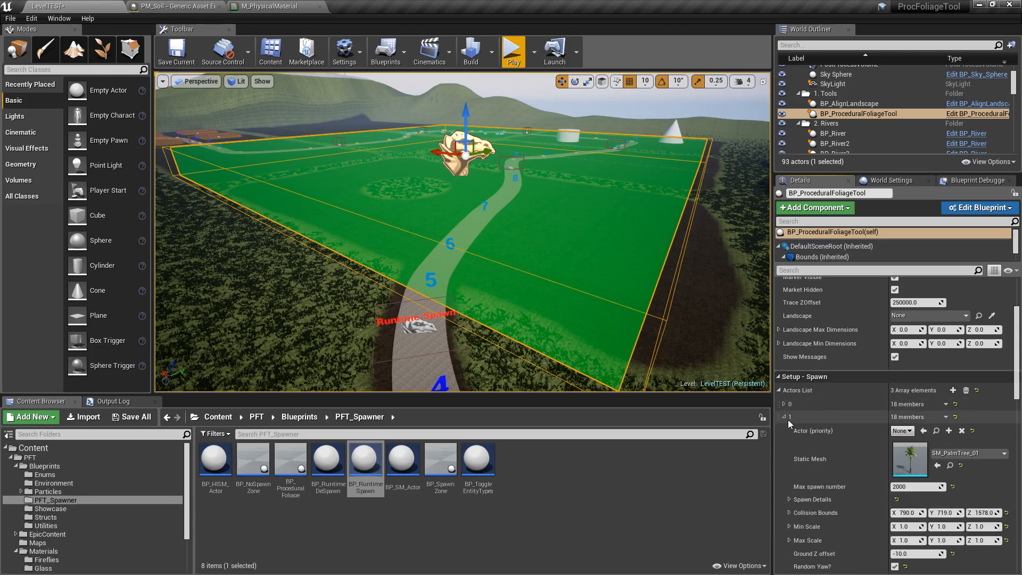
pyautogui.click(785, 419)
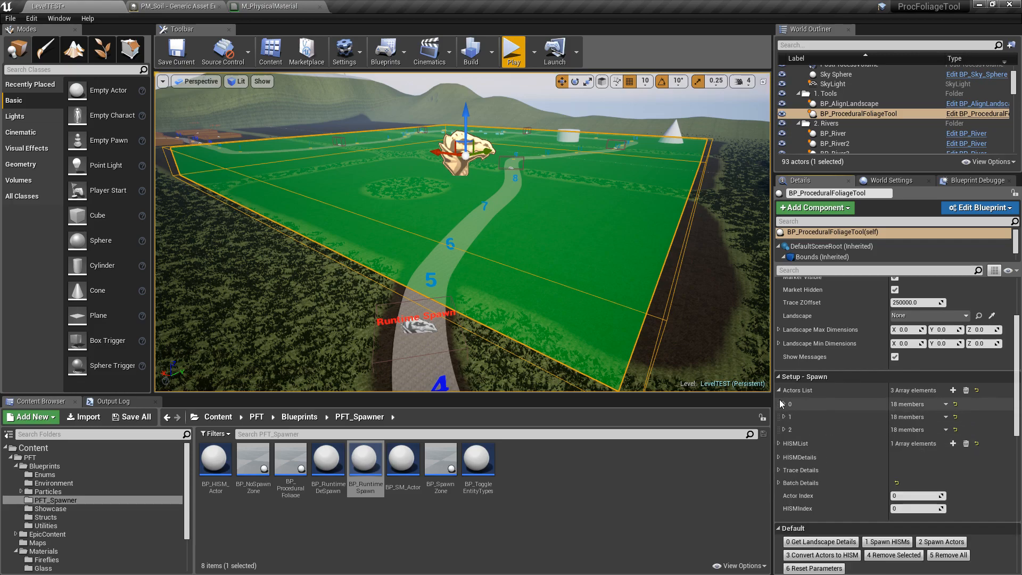
pyautogui.click(779, 392)
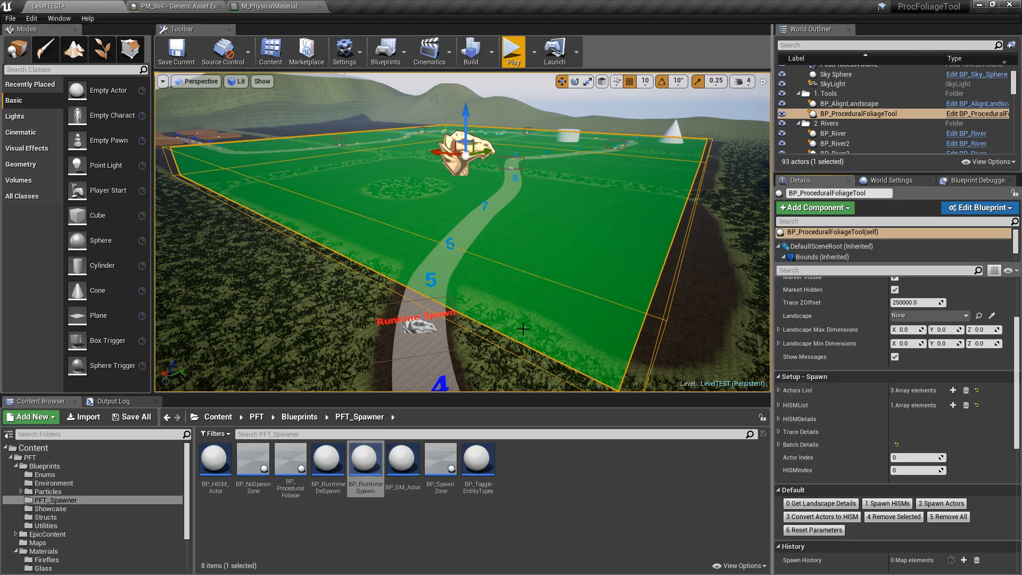
# - Select the runtime spawn actor on the road, check its Spawn Index setting and frame the actor up close
pyautogui.click(422, 327)
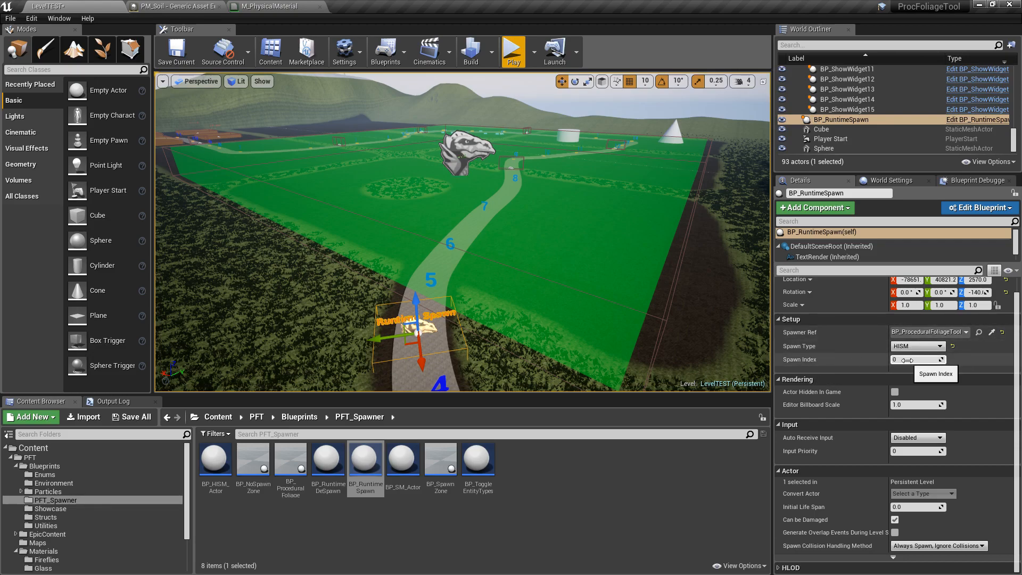
pyautogui.moveTo(569, 253); pyautogui.dragTo(556, 227, button='right')
pyautogui.press('s')
pyautogui.press('w')
pyautogui.press('f')
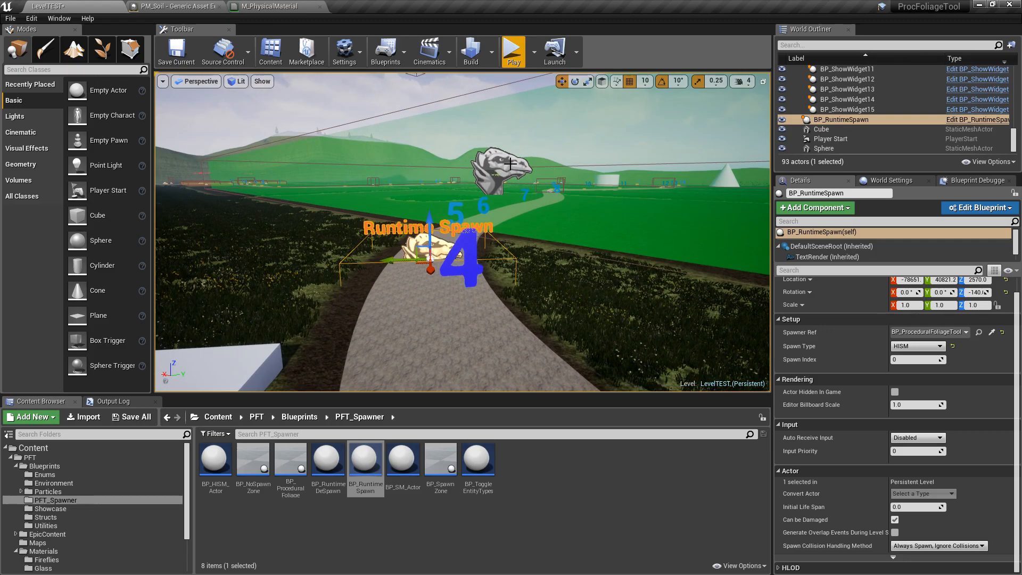
# - Review the foliage tool's HISMList entry, its Max spawn number and the Batch Details settings
pyautogui.click(511, 164)
pyautogui.click(780, 473)
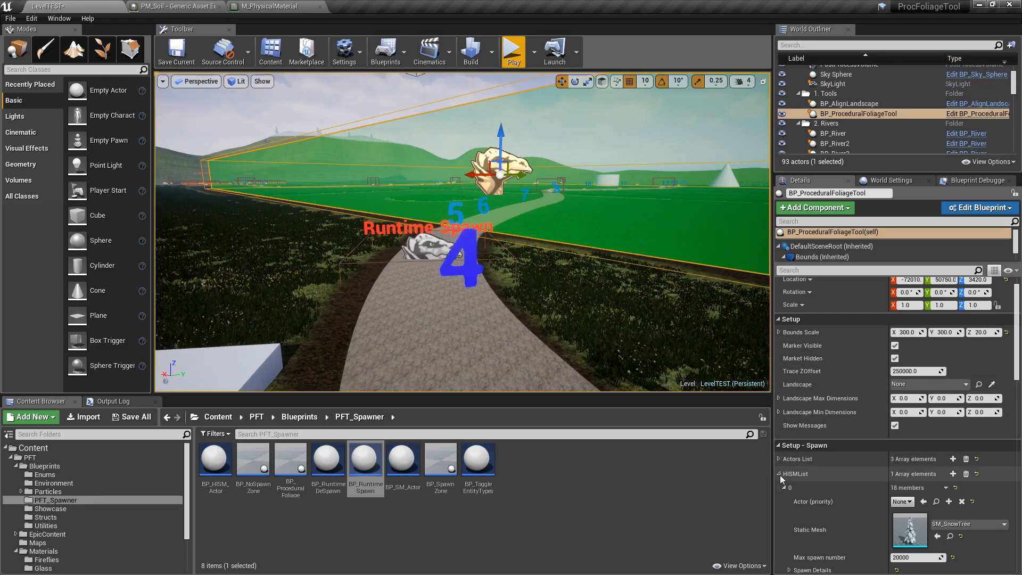
pyautogui.click(781, 474)
pyautogui.scroll(-4, 841, 432)
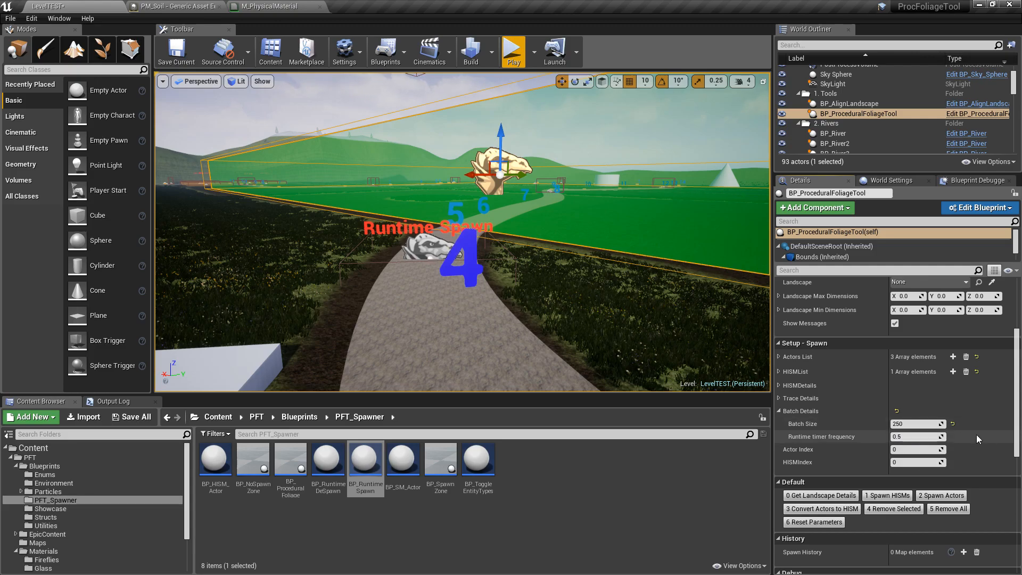
pyautogui.click(779, 372)
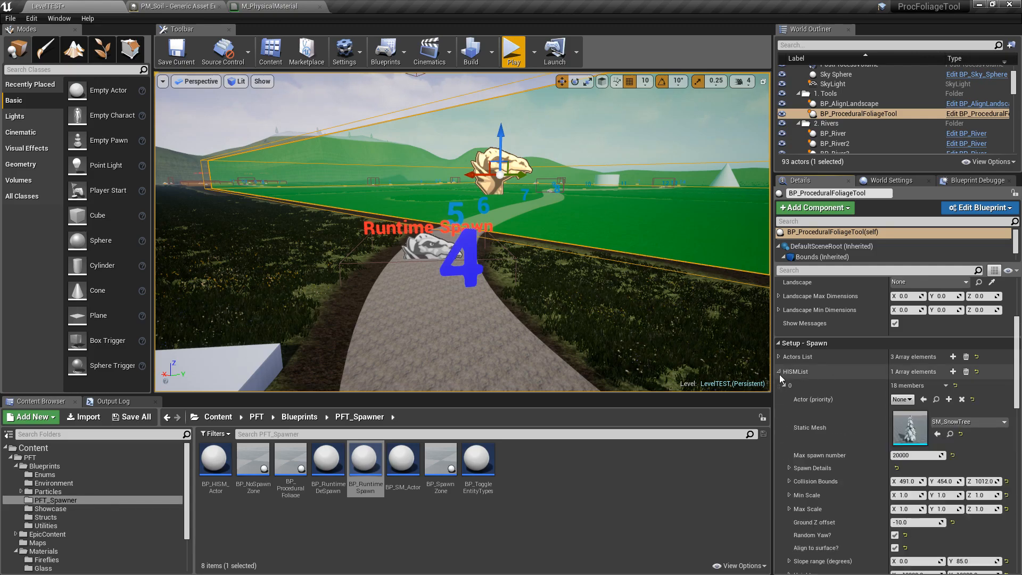
pyautogui.click(912, 456)
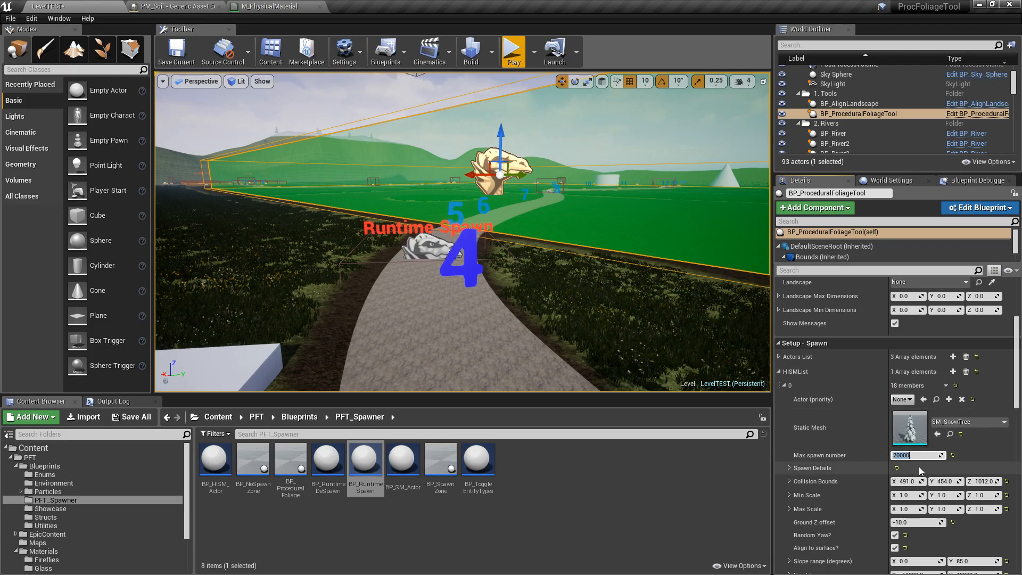
pyautogui.click(784, 385)
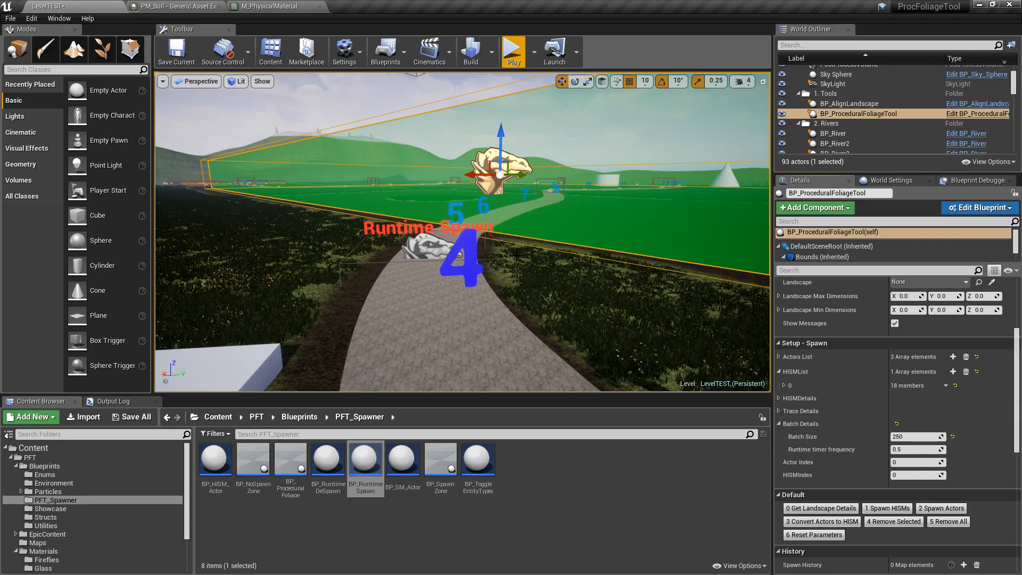
# - Play the level and run the character along the road through the runtime spawn trigger into the forest area
pyautogui.click(513, 53)
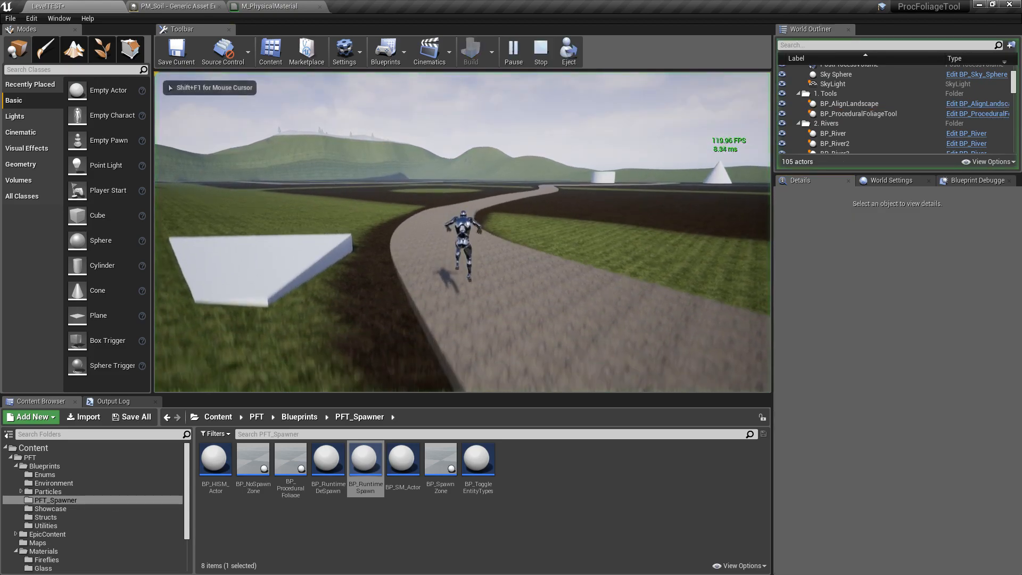
pyautogui.press('w')
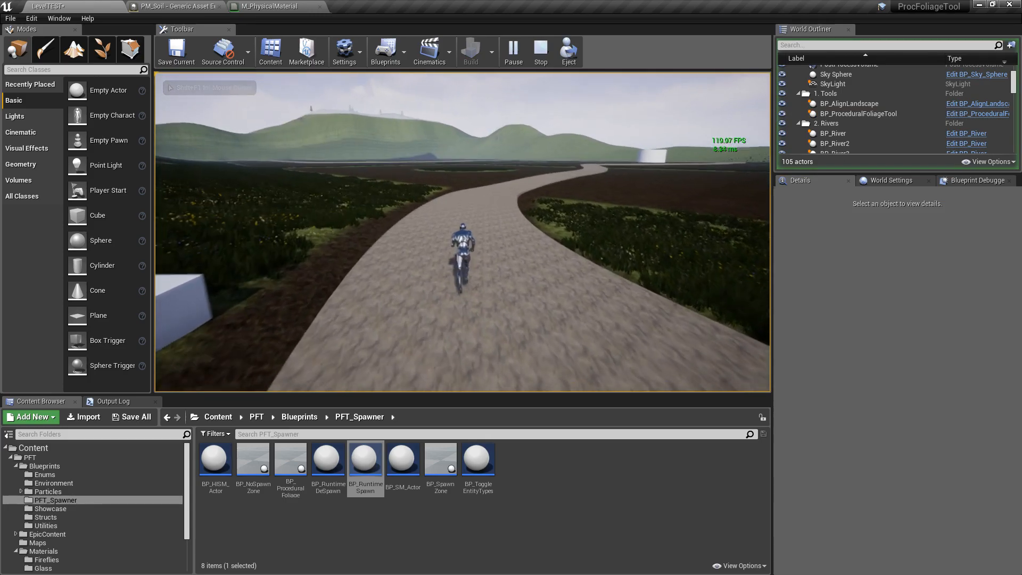
pyautogui.press('w')
pyautogui.press('w')
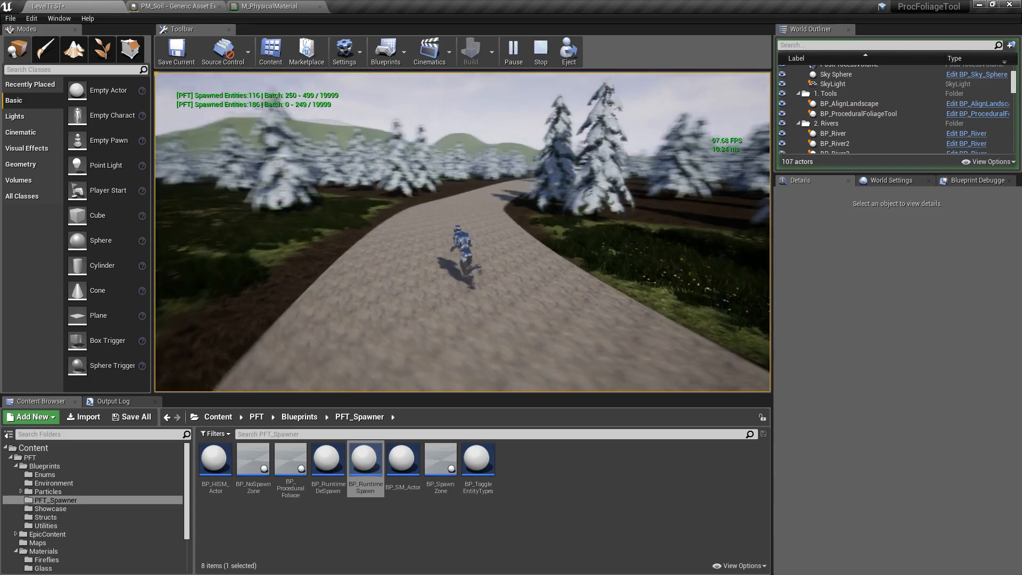
pyautogui.press('w')
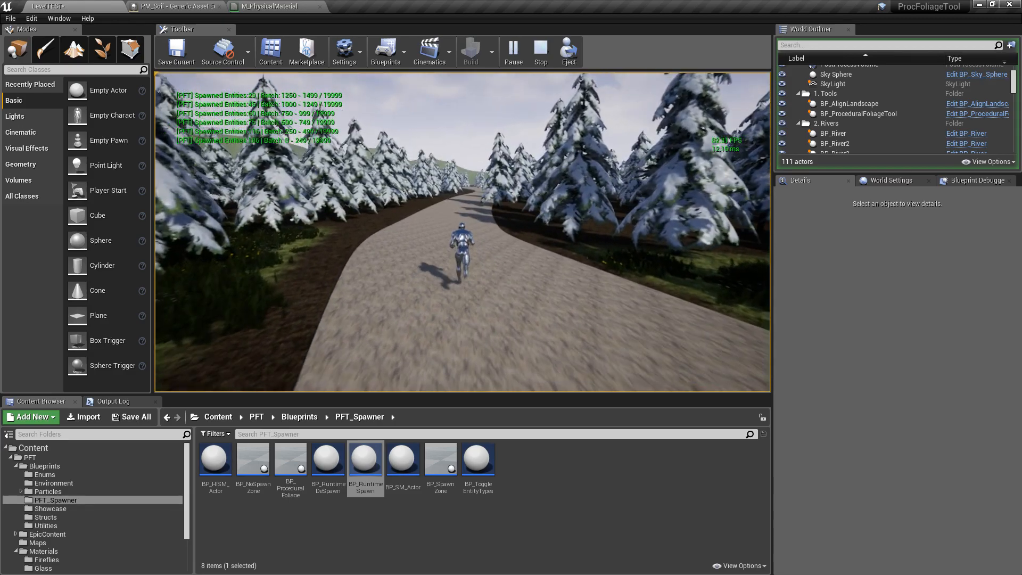
pyautogui.press('w')
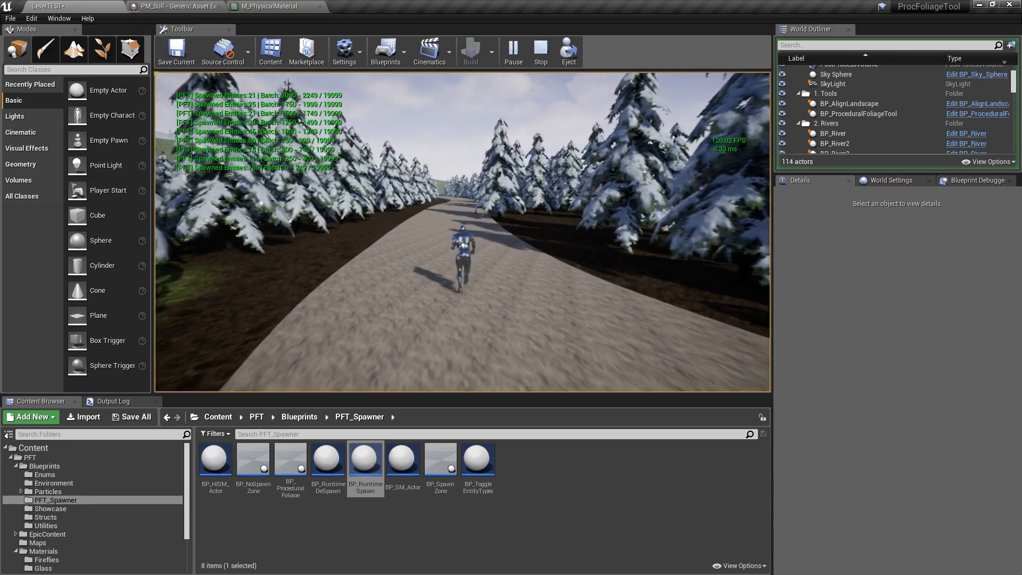
pyautogui.press('w')
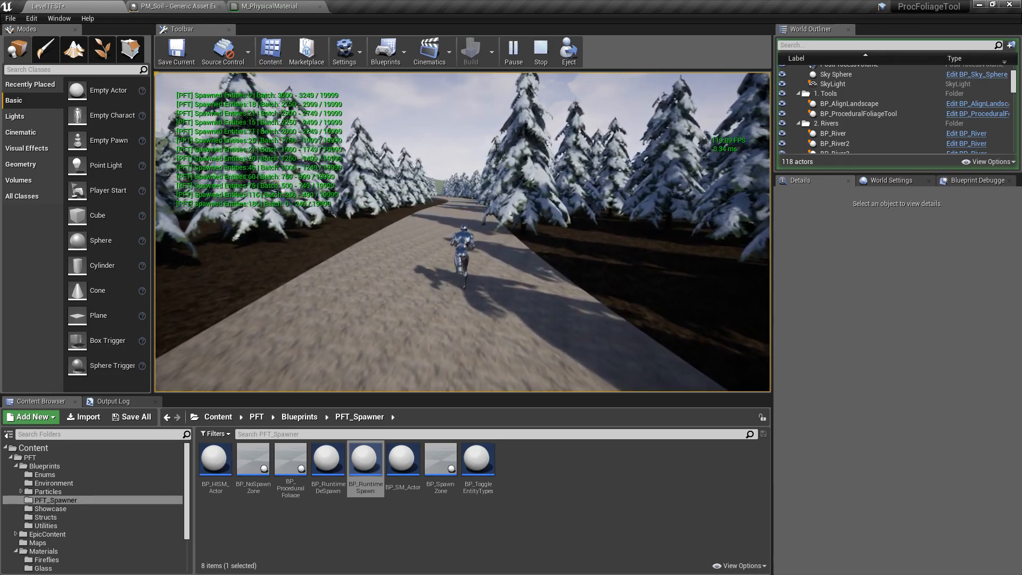
pyautogui.press('w')
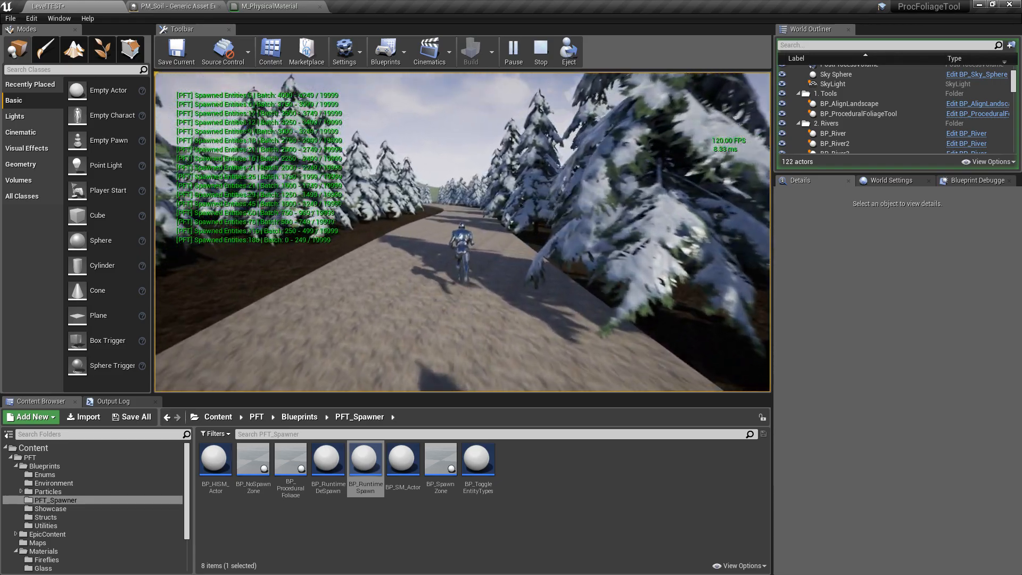
pyautogui.press('w')
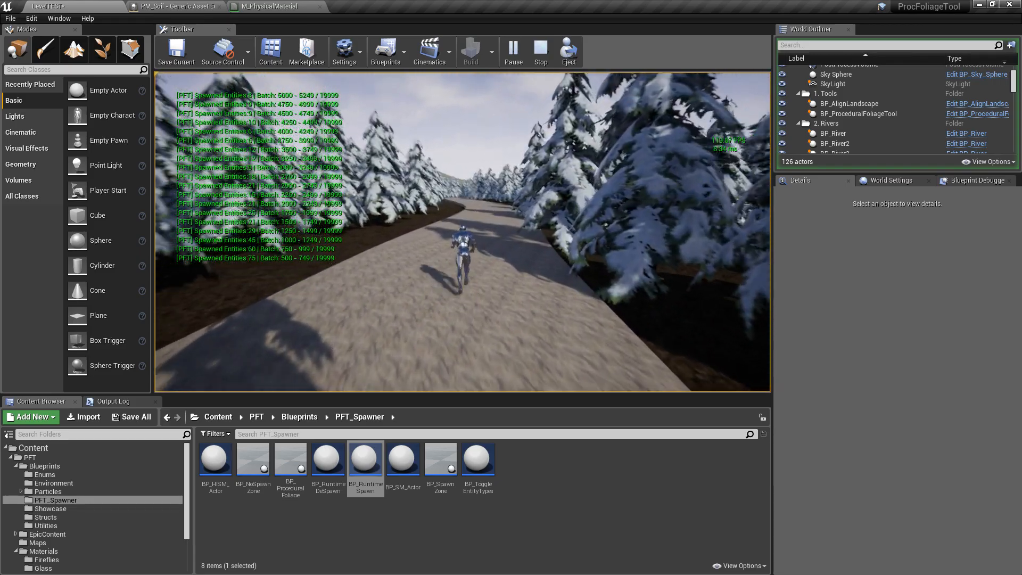
pyautogui.press('w')
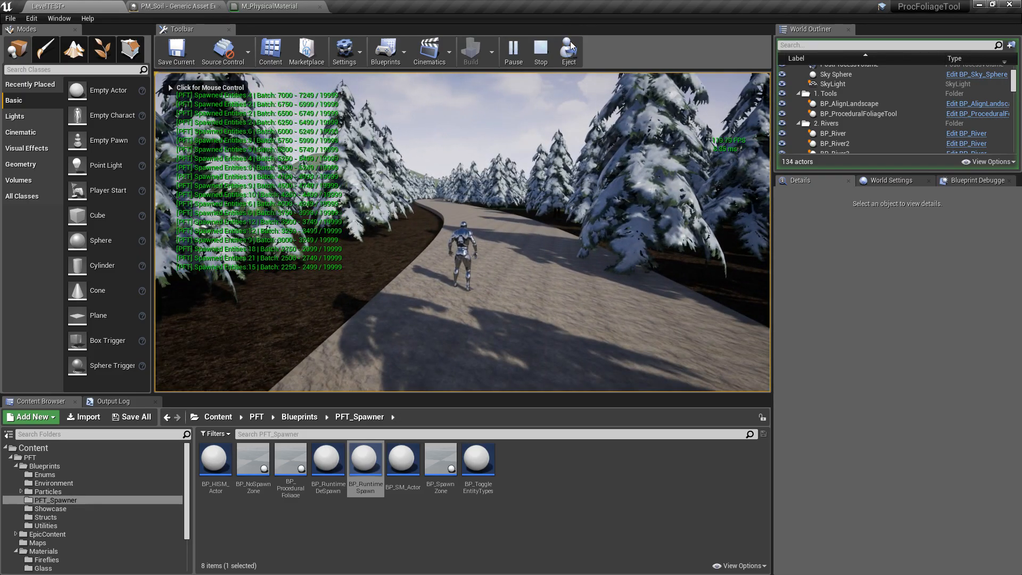
# - Eject from the character and fly above the road to view the snow trees spawning in batches
pyautogui.click(573, 43)
pyautogui.press('s')
pyautogui.moveTo(511, 239); pyautogui.dragTo(528, 280, button='right')
pyautogui.press('d')
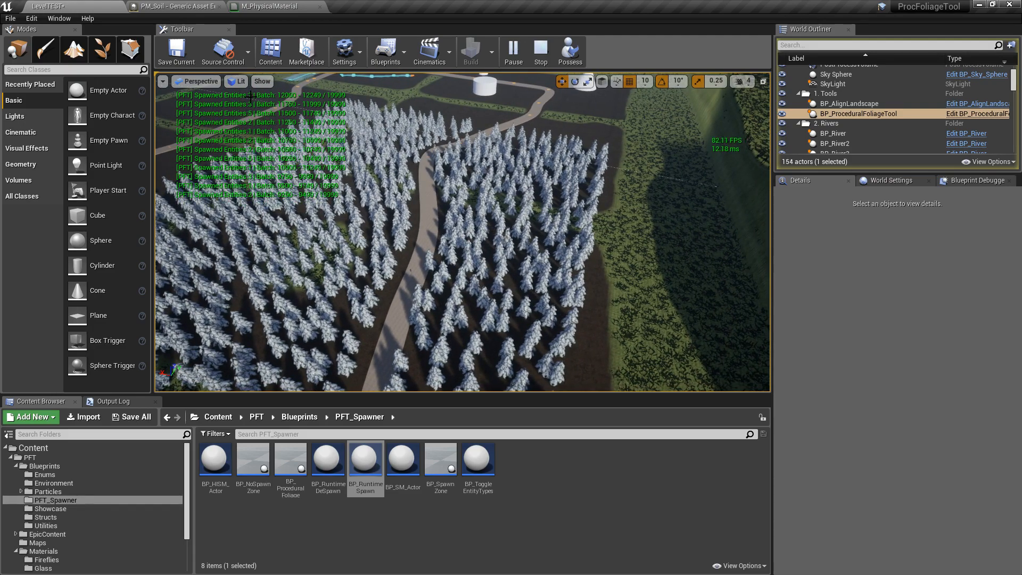
# - View the whole spawned snow forest from above, and possess the character again to run it along the road
pyautogui.press('s')
pyautogui.moveTo(630, 210)
pyautogui.mouseDown(button='right')
pyautogui.moveTo(585, 206)
pyautogui.moveTo(617, 216)
pyautogui.mouseUp(button='right')
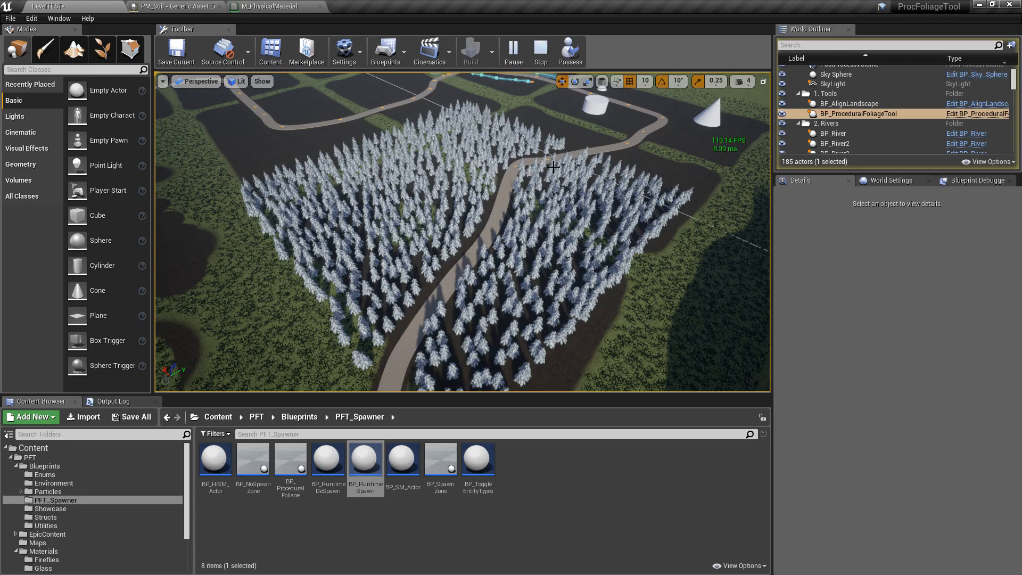
pyautogui.click(572, 53)
pyautogui.press('w')
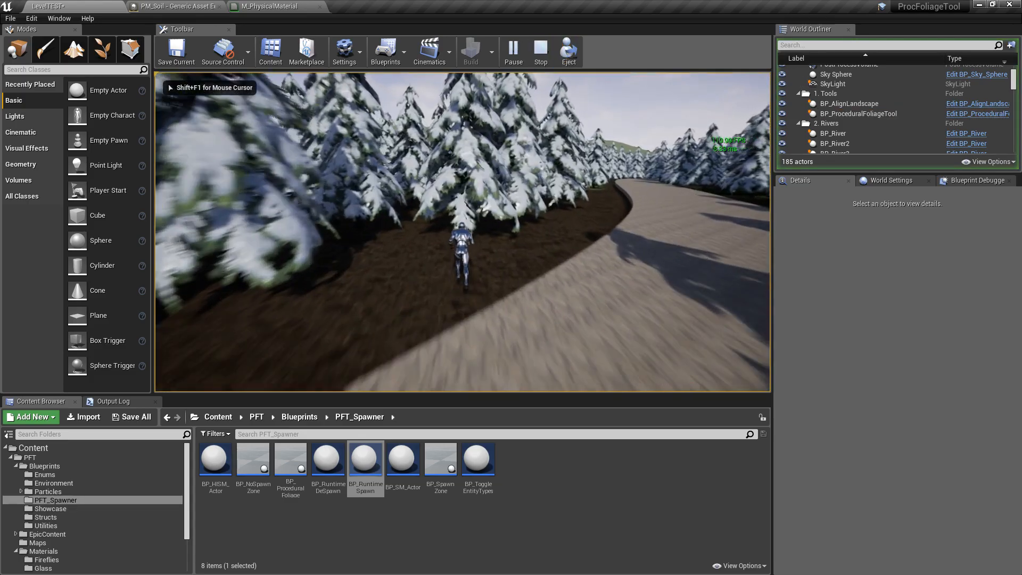
pyautogui.press('w')
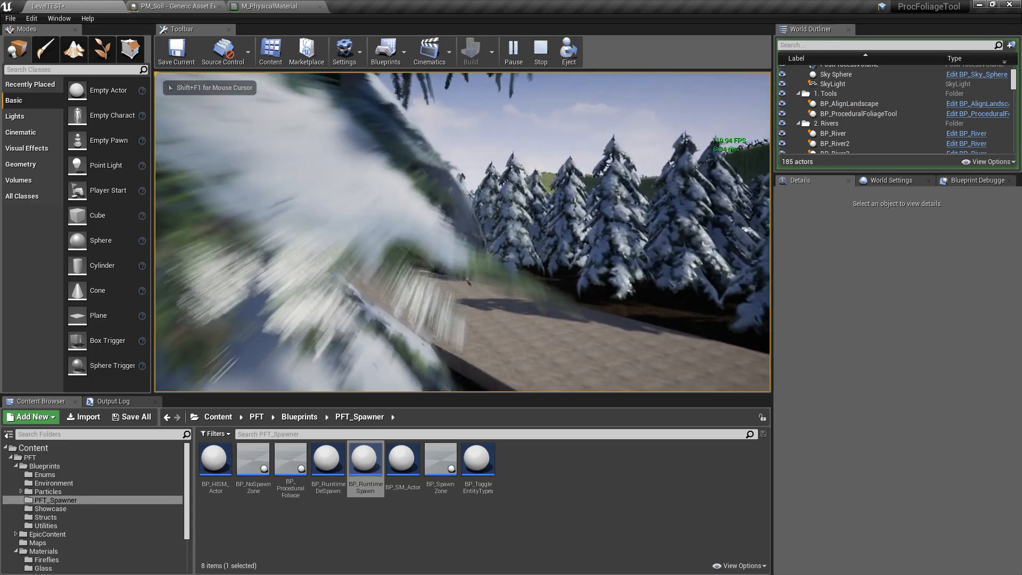
pyautogui.press('w')
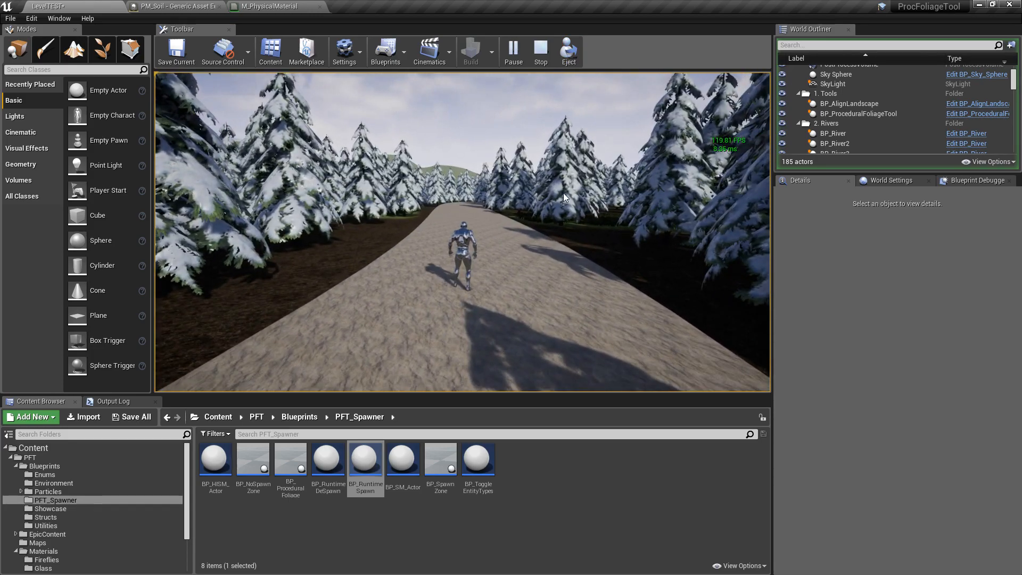
# - Run the character full screen through the snow forest to the open road beyond it and stop the play session
pyautogui.click(564, 193)
pyautogui.press('F11')
pyautogui.press('w')
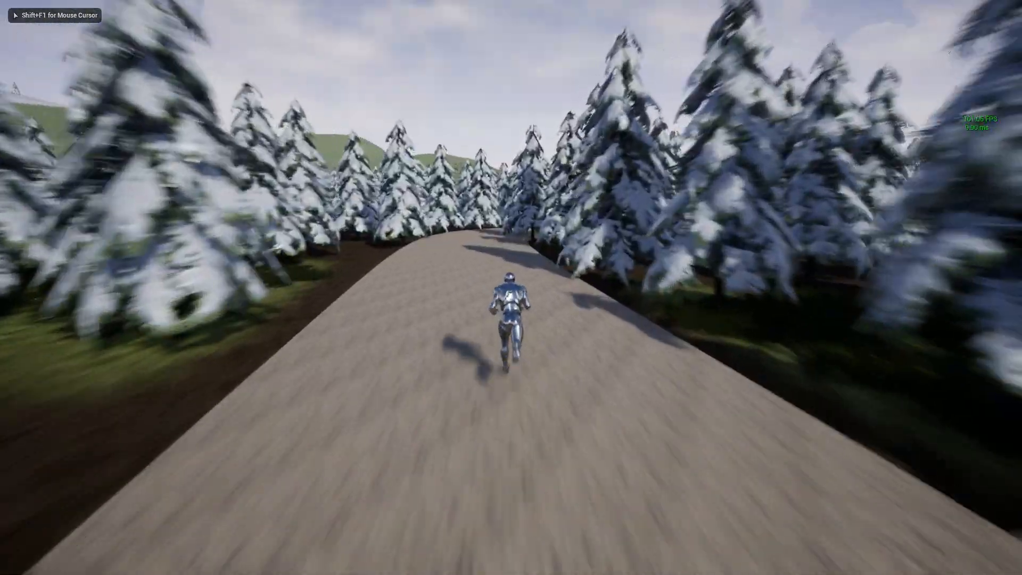
pyautogui.press('w')
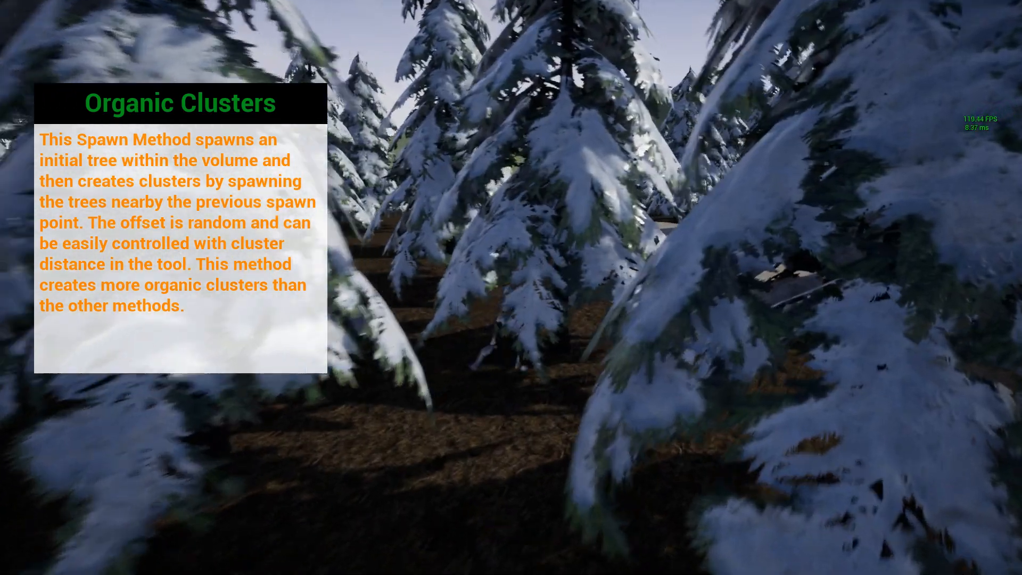
pyautogui.press('space')
pyautogui.press('w')
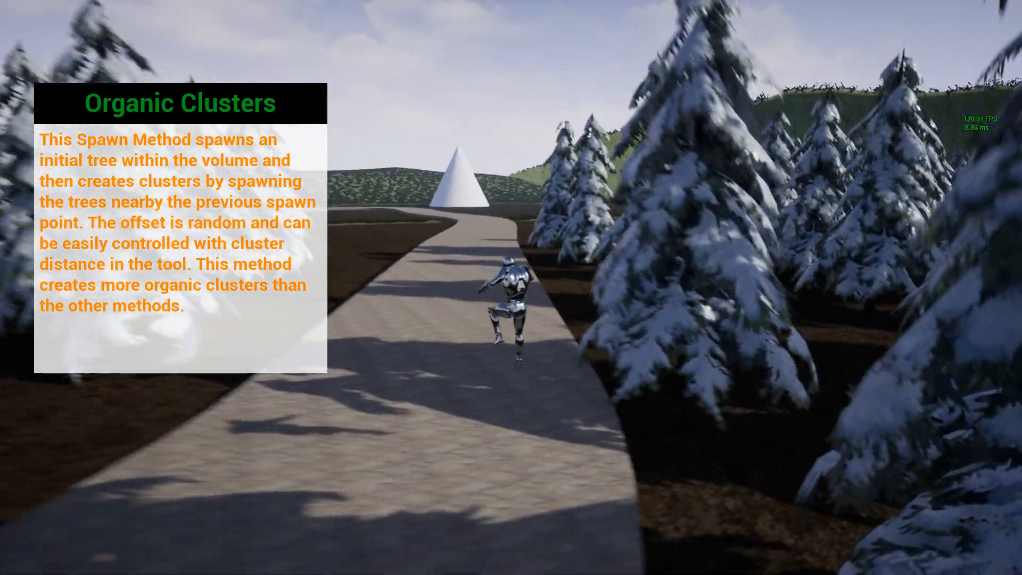
pyautogui.press('w')
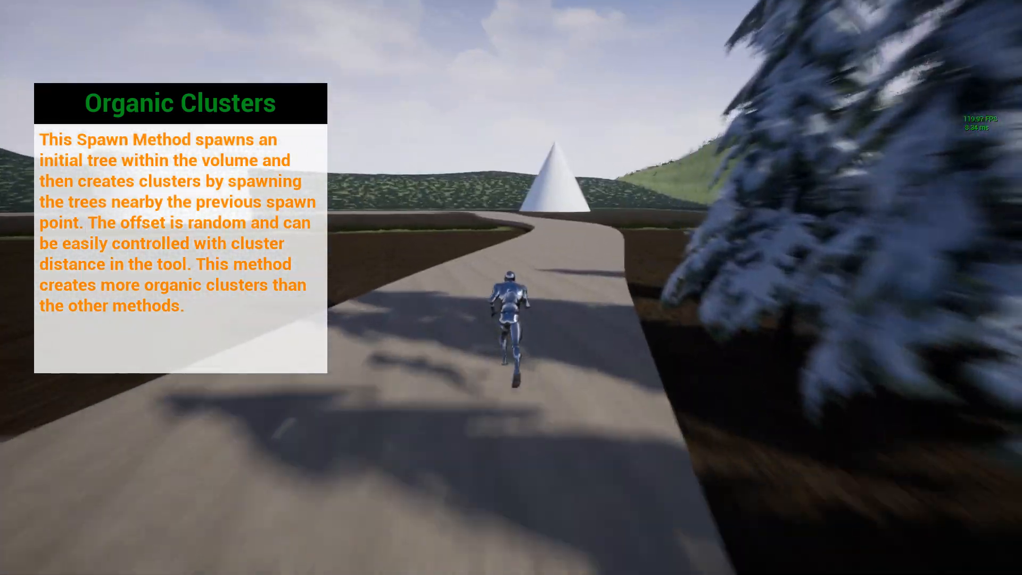
pyautogui.press('w')
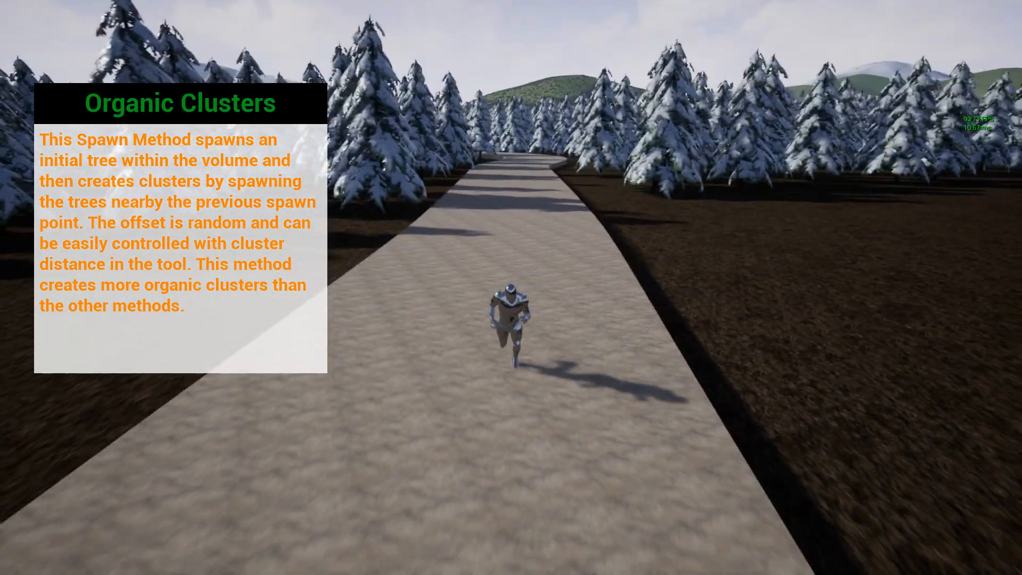
pyautogui.press('w')
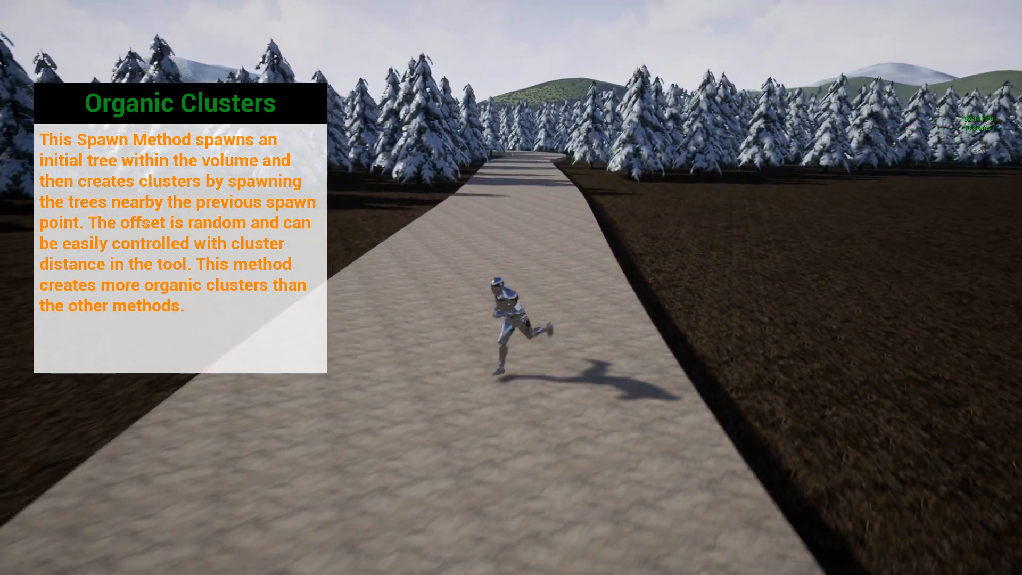
pyautogui.press('w')
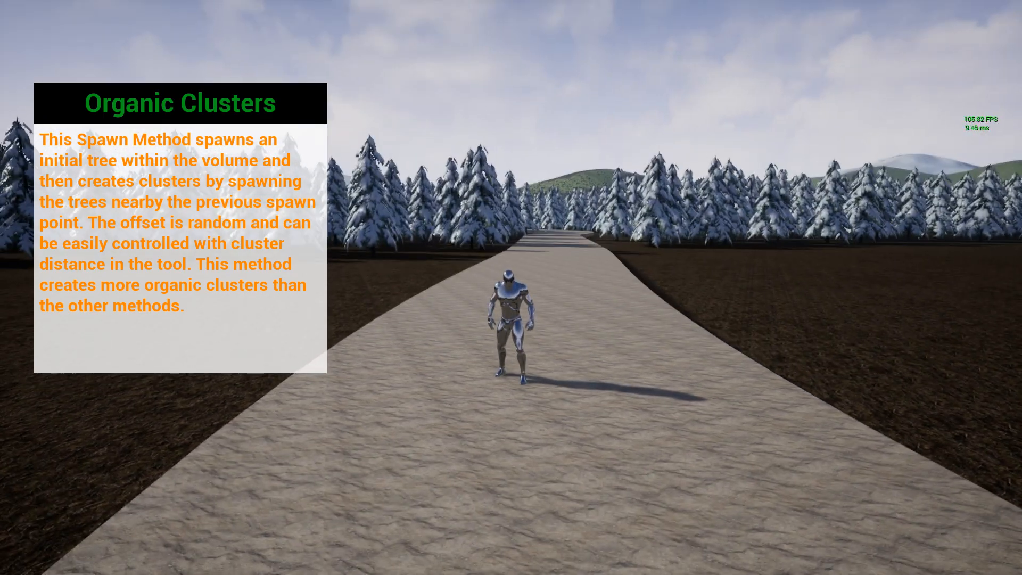
pyautogui.press('Escape')
pyautogui.press('F11')
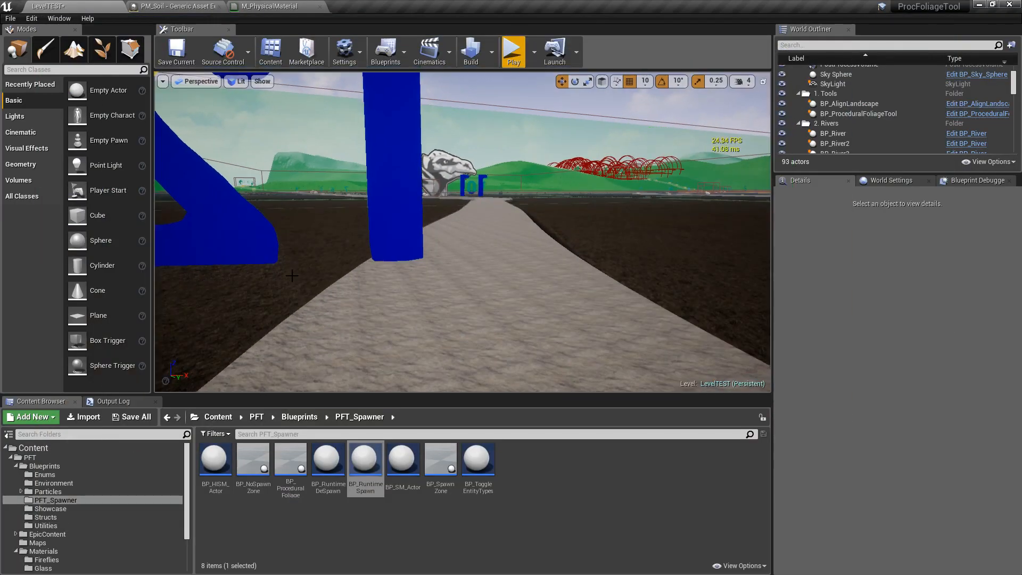
# - Select the BP_RuntimeSpawn actor on the road and view it together with the foliage tool's volume
pyautogui.moveTo(419, 231)
pyautogui.mouseDown(button='right')
pyautogui.moveTo(439, 258)
pyautogui.moveTo(628, 293)
pyautogui.moveTo(592, 260)
pyautogui.mouseUp(button='right')
pyautogui.press('s')
pyautogui.press('a')
pyautogui.press('w')
pyautogui.press('s')
pyautogui.press('w')
pyautogui.click(456, 244)
pyautogui.moveTo(474, 173); pyautogui.dragTo(630, 222, button='right')
pyautogui.press('s')
pyautogui.press('a')
pyautogui.press('a')
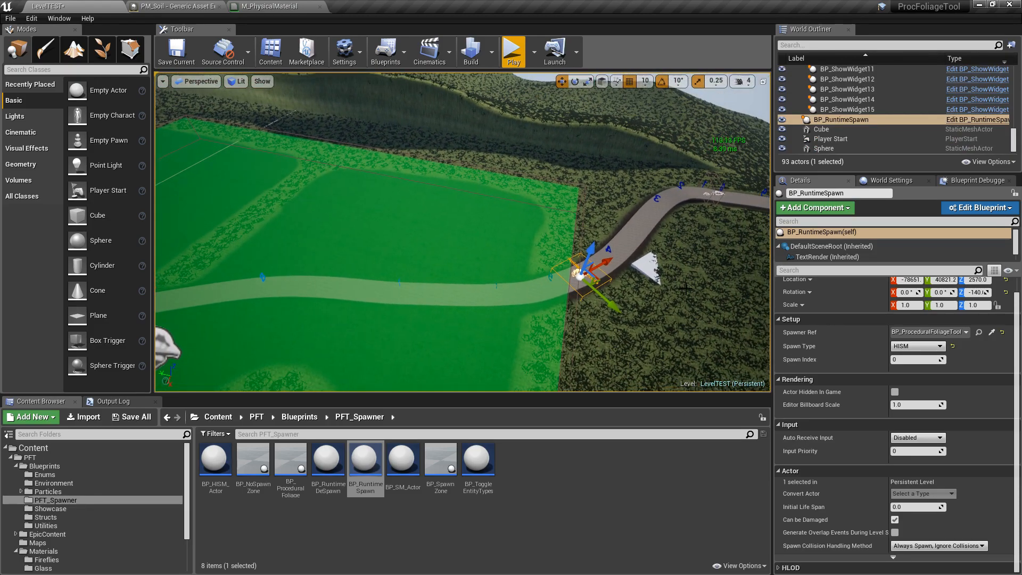
# - Set the Max spawn number of the foliage tool's SM_SnowTree HISMList entry to 5000 and collapse the list
pyautogui.moveTo(450, 210); pyautogui.dragTo(438, 212, button='right')
pyautogui.click(345, 228)
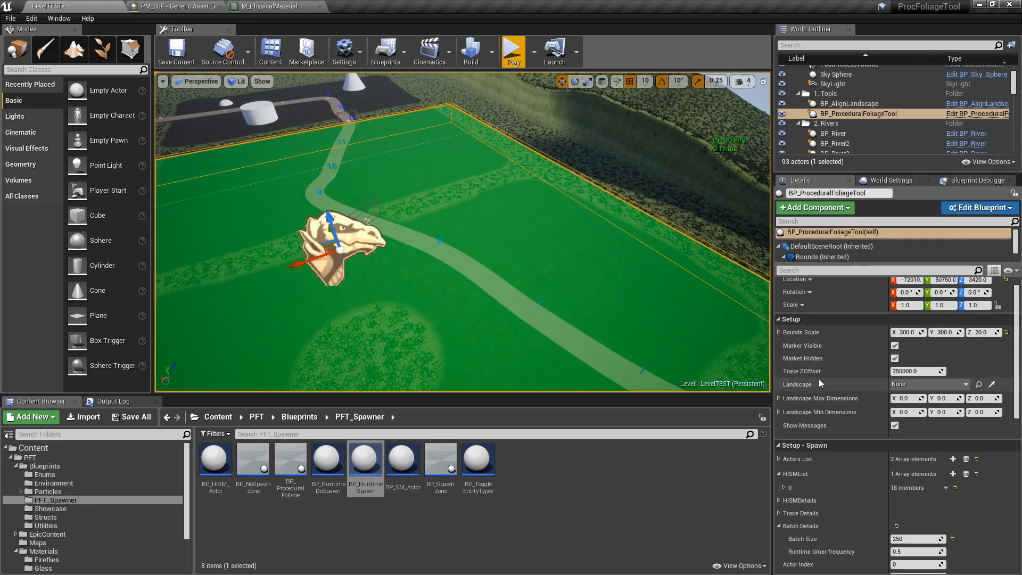
pyautogui.scroll(-3, 825, 482)
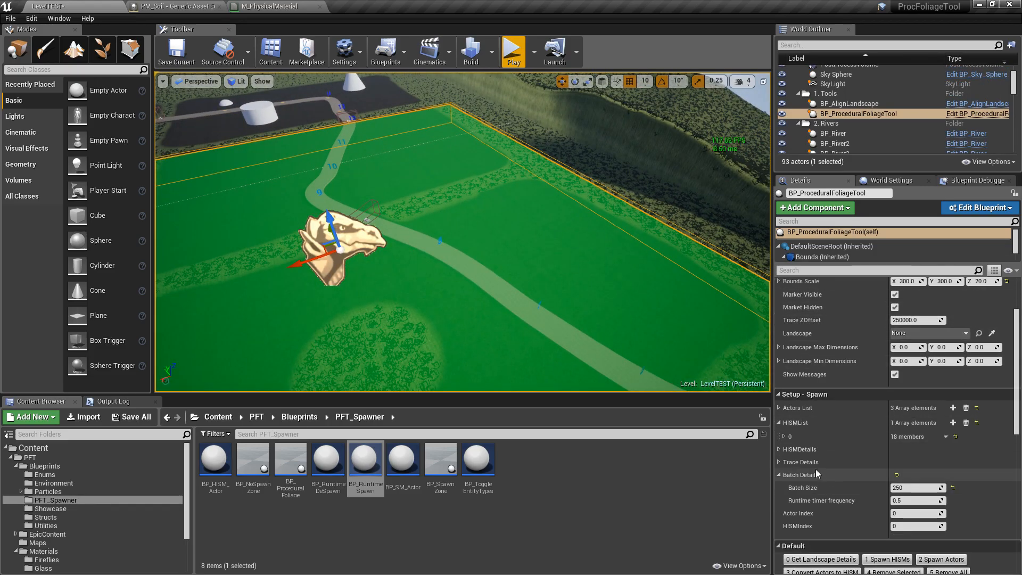
pyautogui.click(784, 436)
pyautogui.click(926, 507)
pyautogui.write('5000')
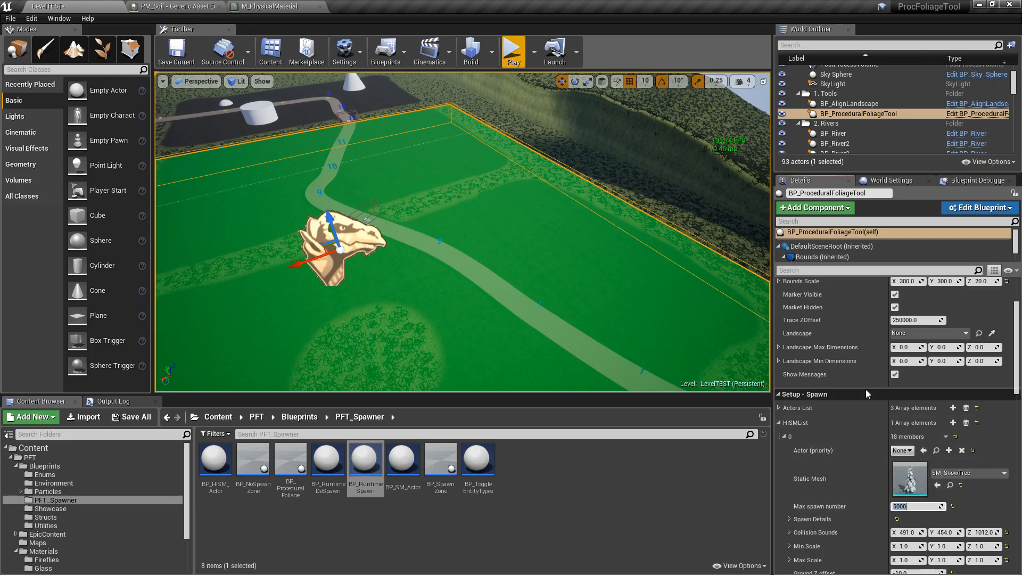
pyautogui.click(781, 423)
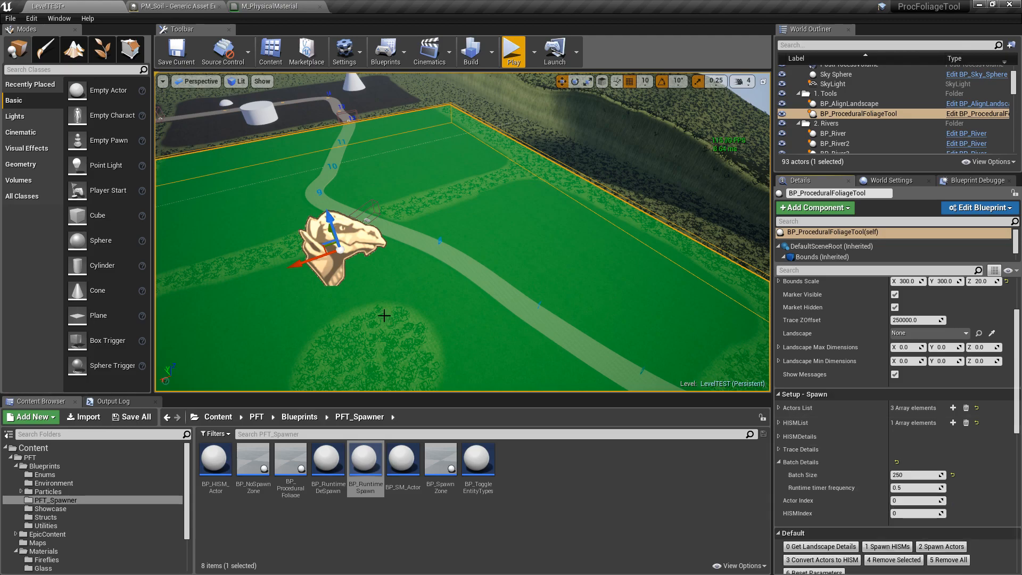
# - Place a BP_RuntimeDeSpawn actor on the road just outside the far edge of the foliage volume and rotate it to -80° about Z
pyautogui.moveTo(508, 254); pyautogui.dragTo(359, 266, button='right')
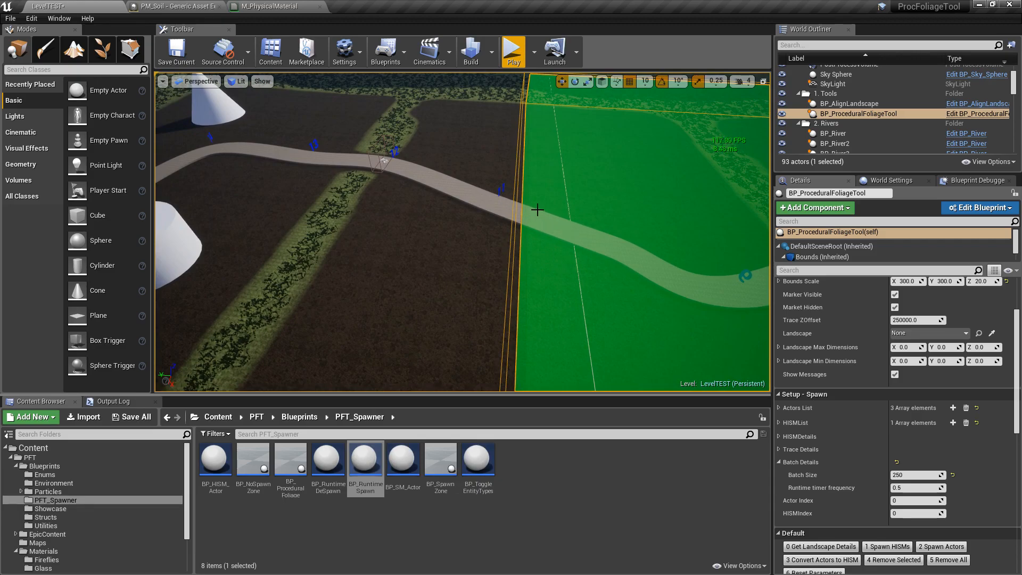
pyautogui.click(333, 469)
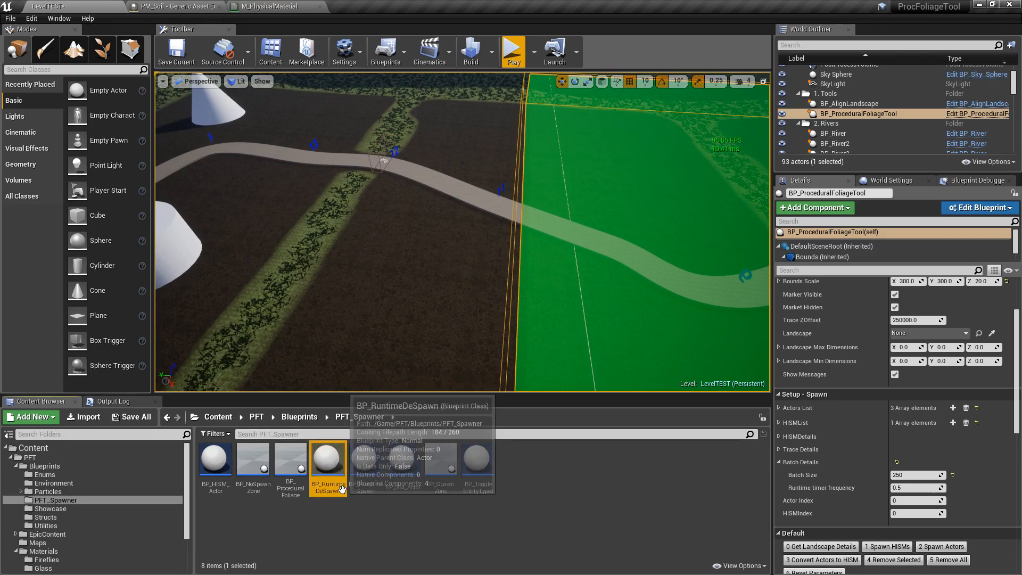
pyautogui.moveTo(335, 475); pyautogui.dragTo(495, 205)
pyautogui.press('f')
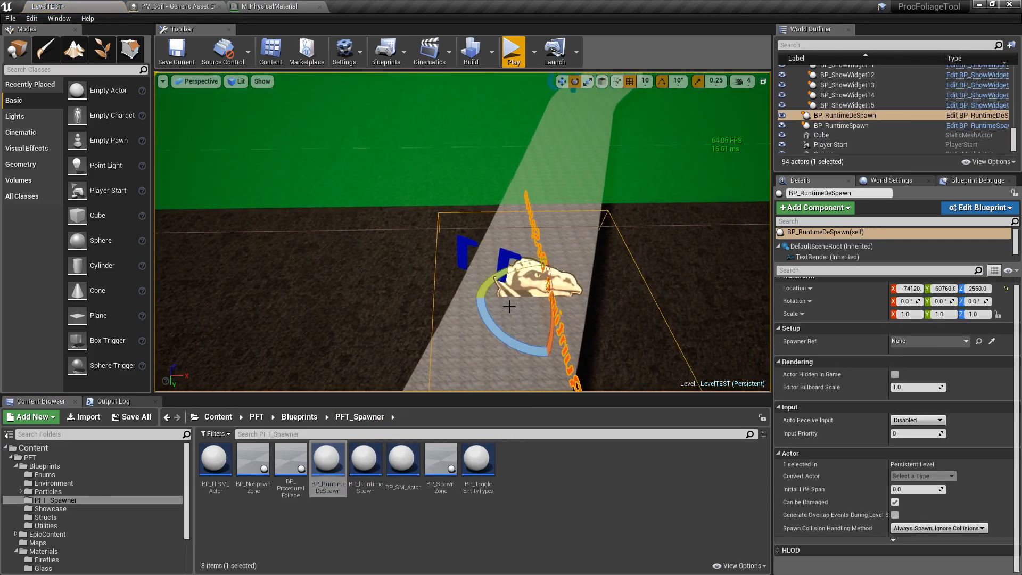
pyautogui.moveTo(491, 338); pyautogui.dragTo(569, 239)
pyautogui.press('w')
pyautogui.press('s')
pyautogui.moveTo(570, 239)
pyautogui.mouseDown(button='right')
pyautogui.moveTo(500, 234)
pyautogui.moveTo(554, 218)
pyautogui.moveTo(576, 231)
pyautogui.mouseUp(button='right')
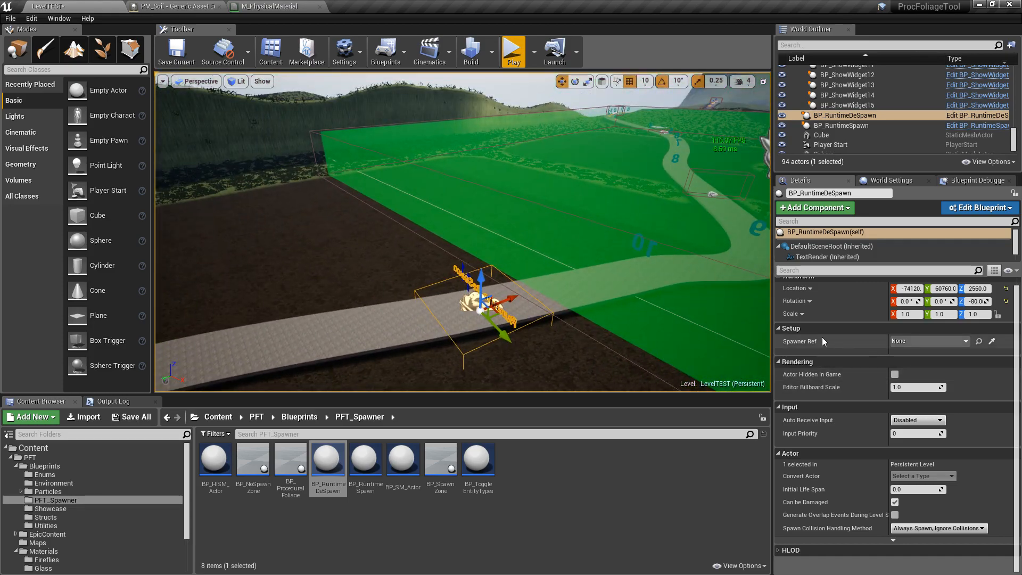
# - Assign BP_ProceduralFoliageTool as the despawn actor's Spawner Ref and save the level
pyautogui.click(993, 341)
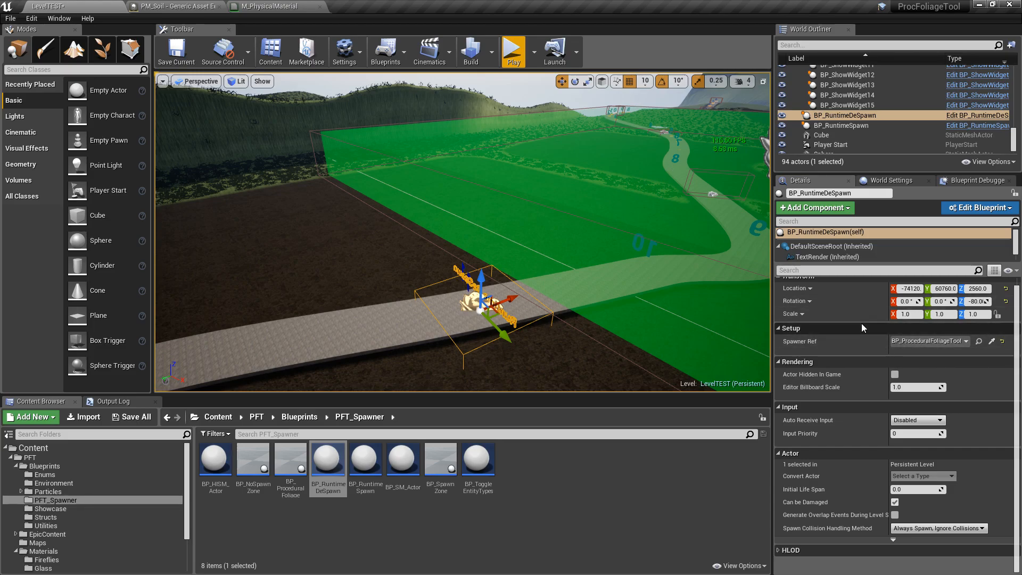
pyautogui.click(138, 418)
pyautogui.click(604, 390)
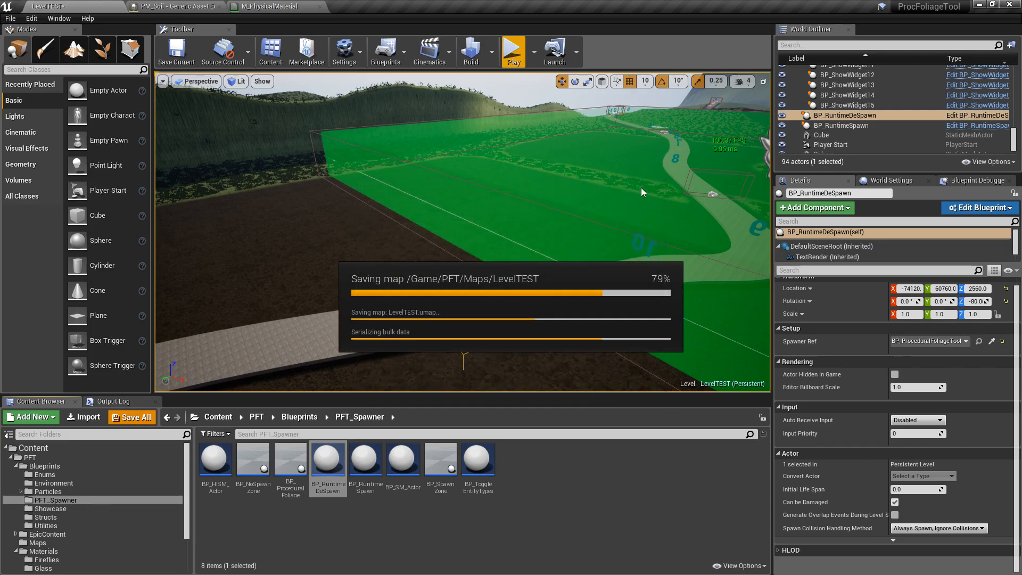
# - Start playing the level full screen from the road near marker 3, ahead of the runtime spawn trigger
pyautogui.moveTo(691, 181); pyautogui.dragTo(959, 165, button='right')
pyautogui.press('w')
pyautogui.moveTo(671, 208); pyautogui.dragTo(564, 251, button='right')
pyautogui.press('s')
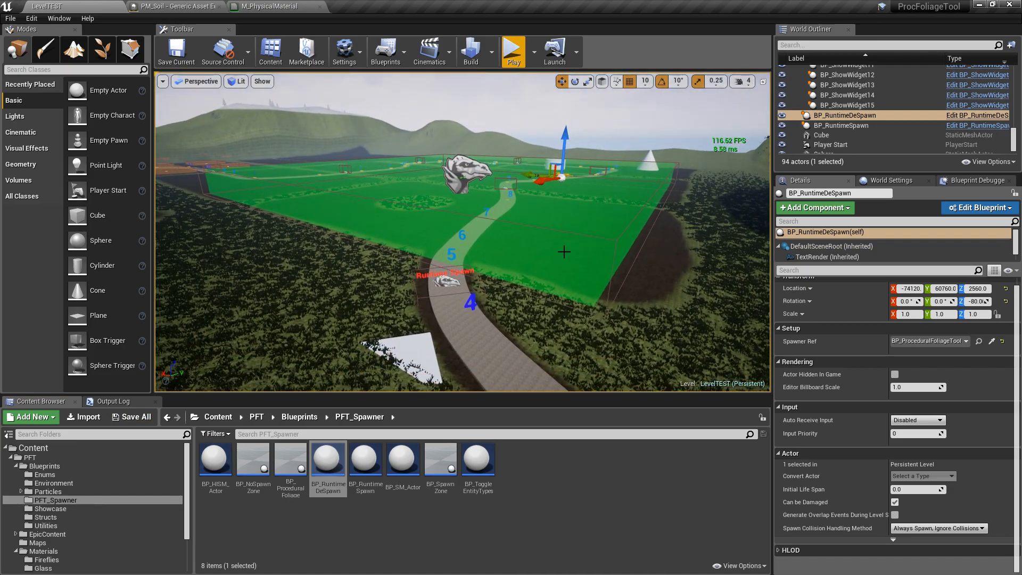
pyautogui.press('s')
pyautogui.moveTo(605, 209); pyautogui.dragTo(525, 227, button='right')
pyautogui.press('w')
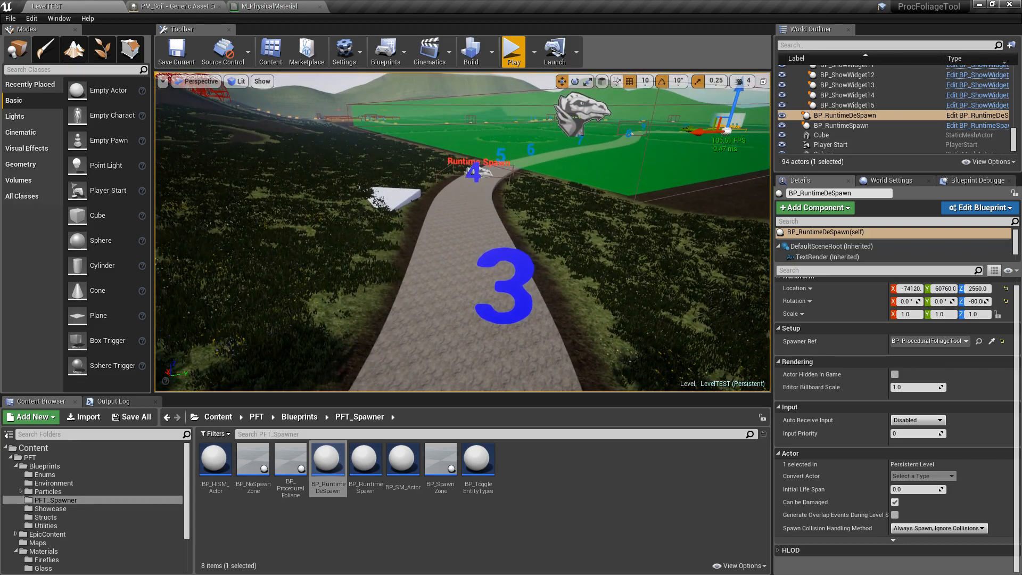
pyautogui.click(513, 53)
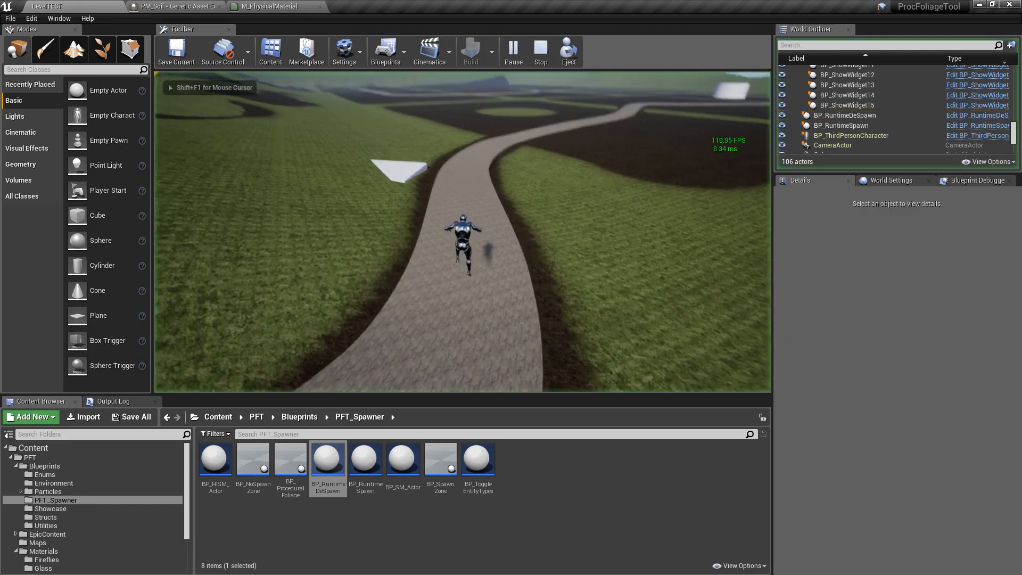
pyautogui.press('F11')
# - Run the character along the road through the runtime spawn trigger and on between the spawning SM_SnowTree instances
pyautogui.press('w')
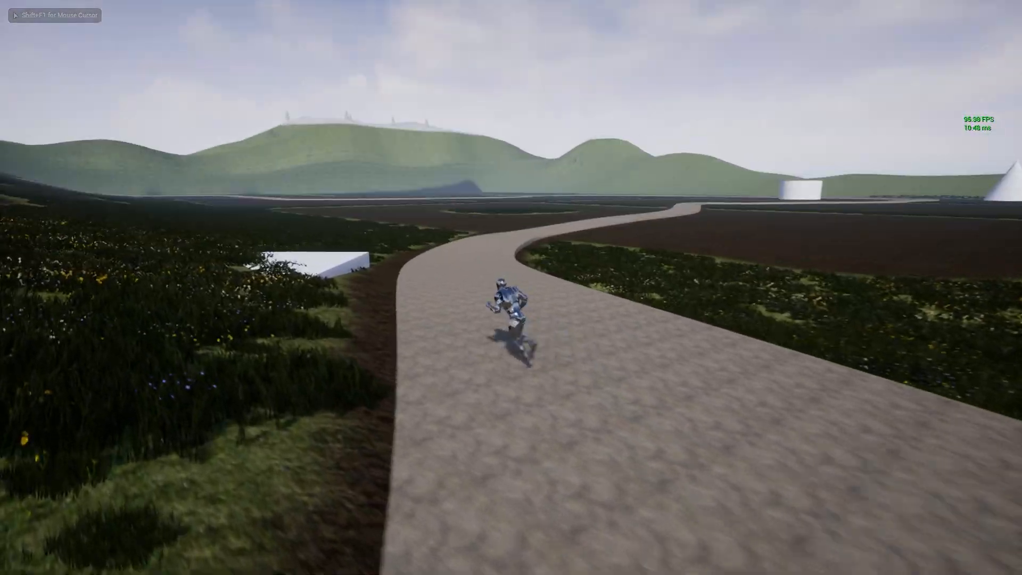
pyautogui.press('w')
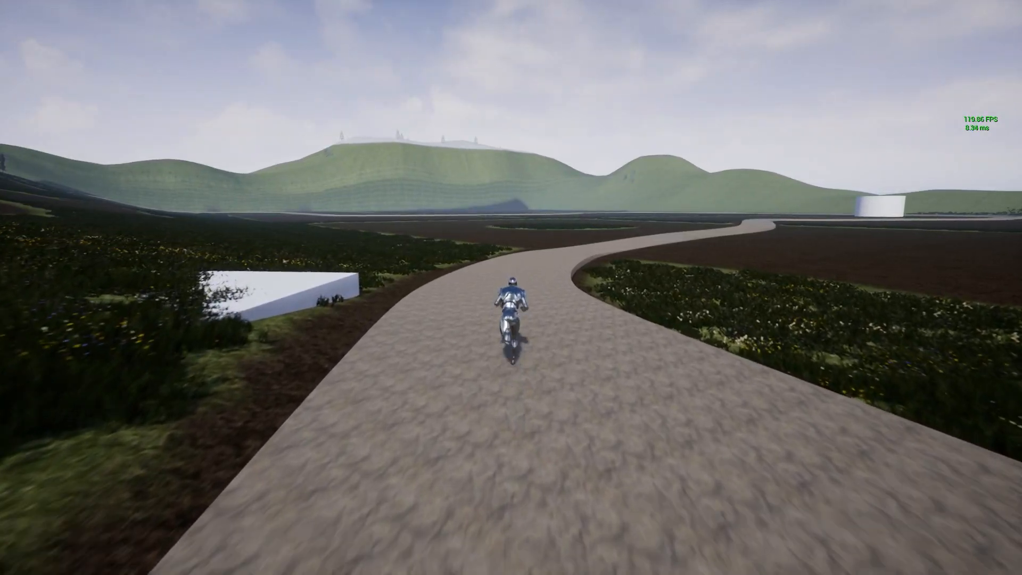
pyautogui.press('w')
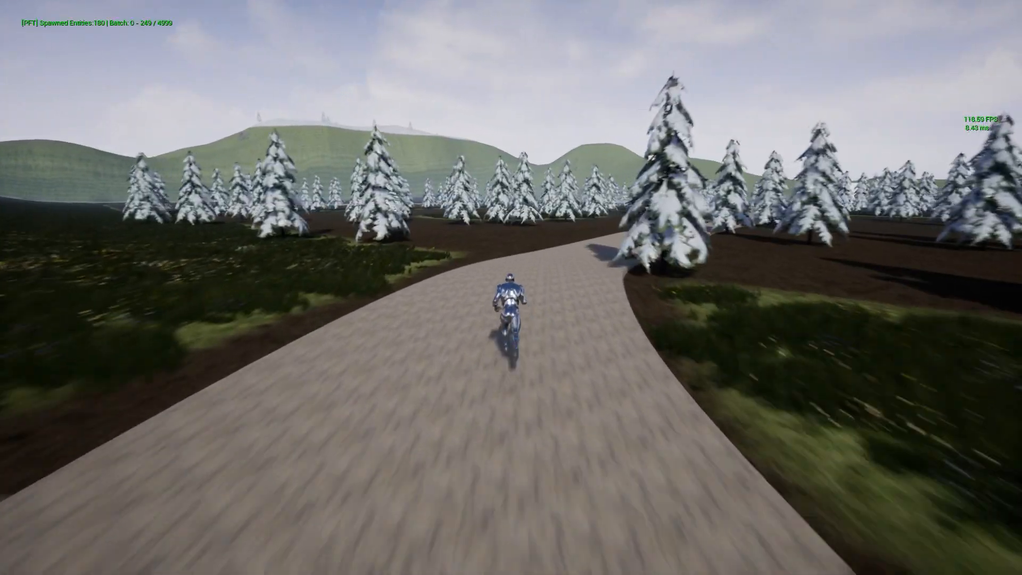
pyautogui.press('w')
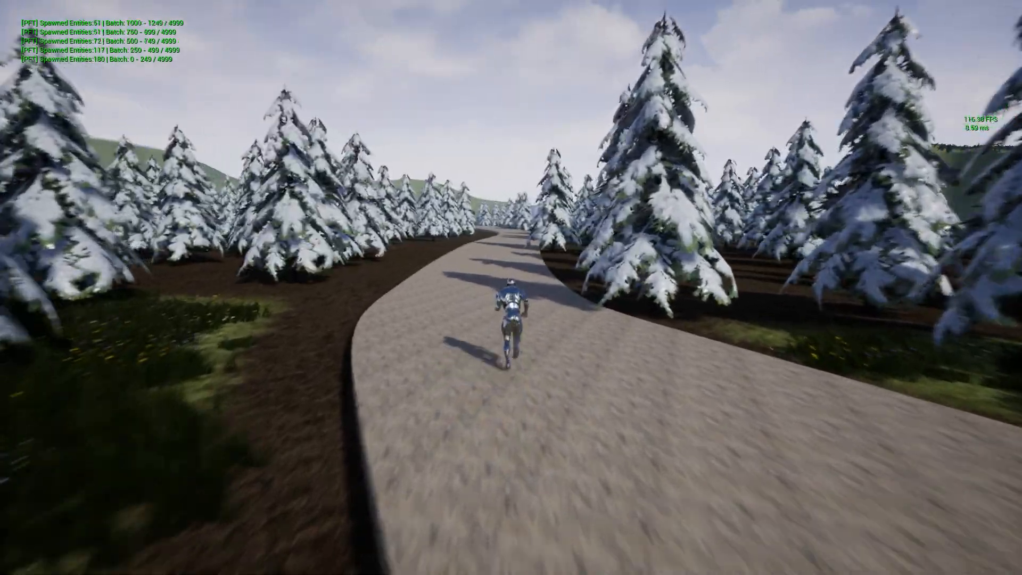
pyautogui.press('w')
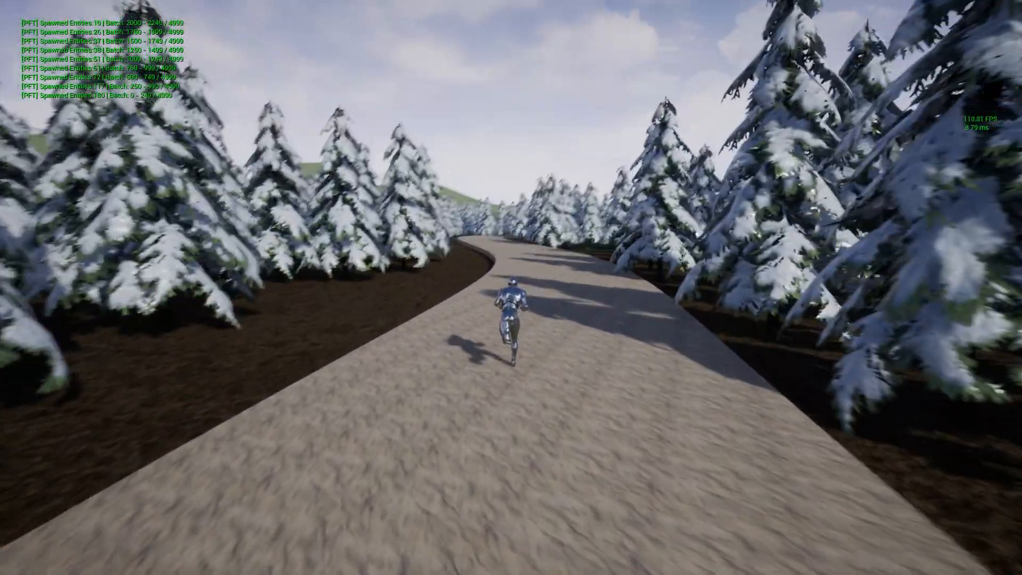
pyautogui.press('w')
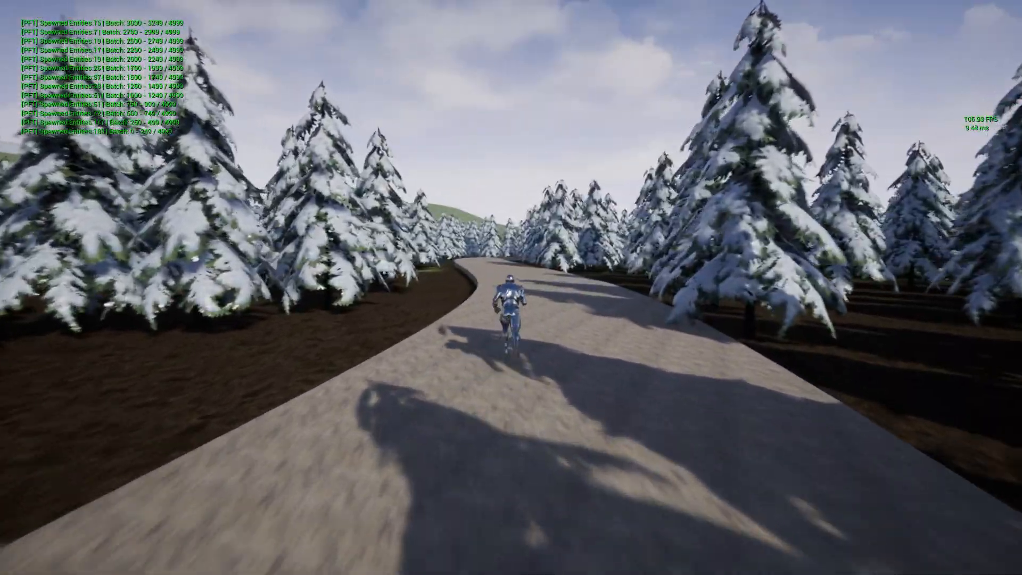
# - Run the character on through the runtime despawn trigger at the volume's far edge, look back over the area and stop playing
pyautogui.press('w')
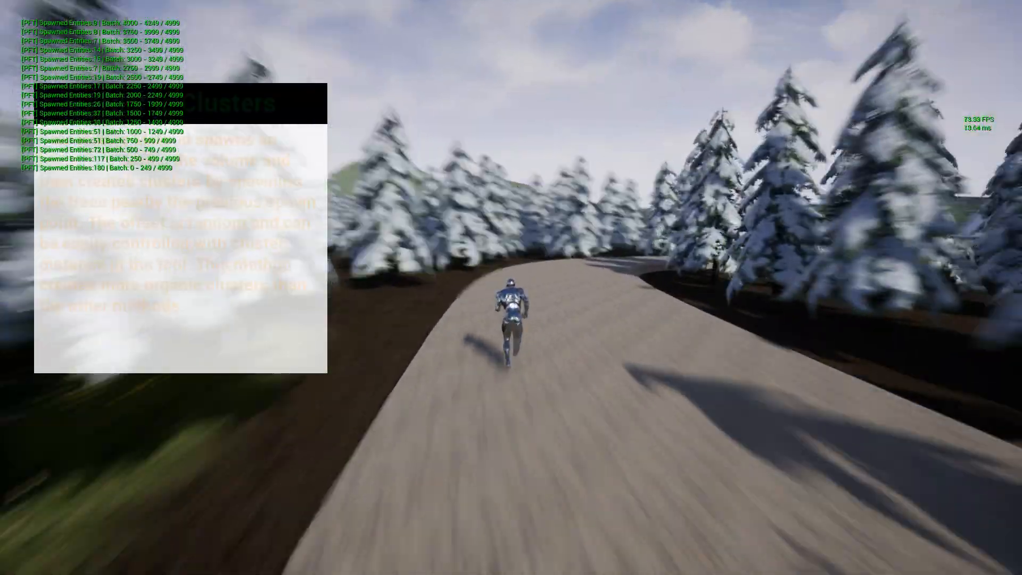
pyautogui.press('w')
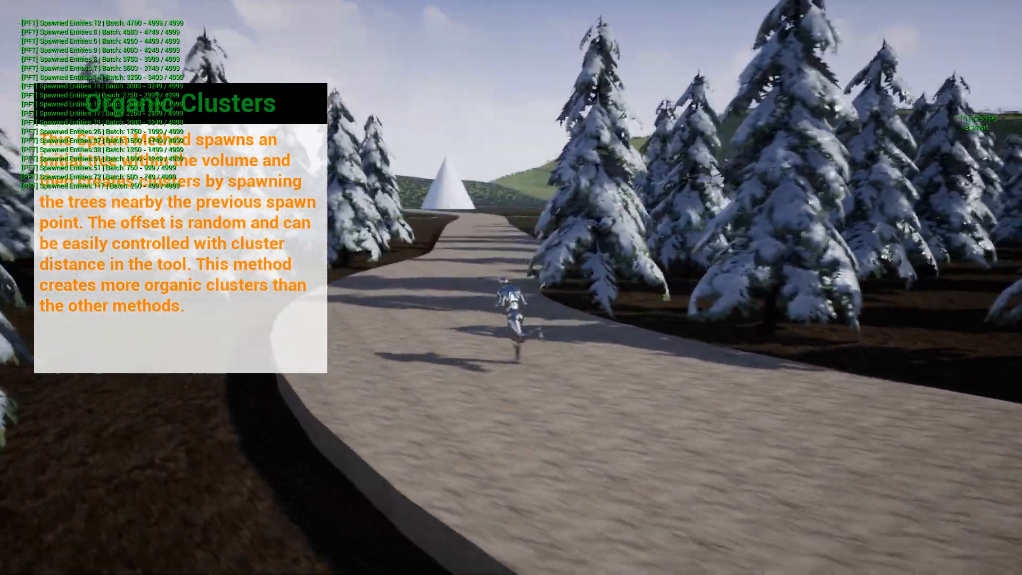
pyautogui.press('w')
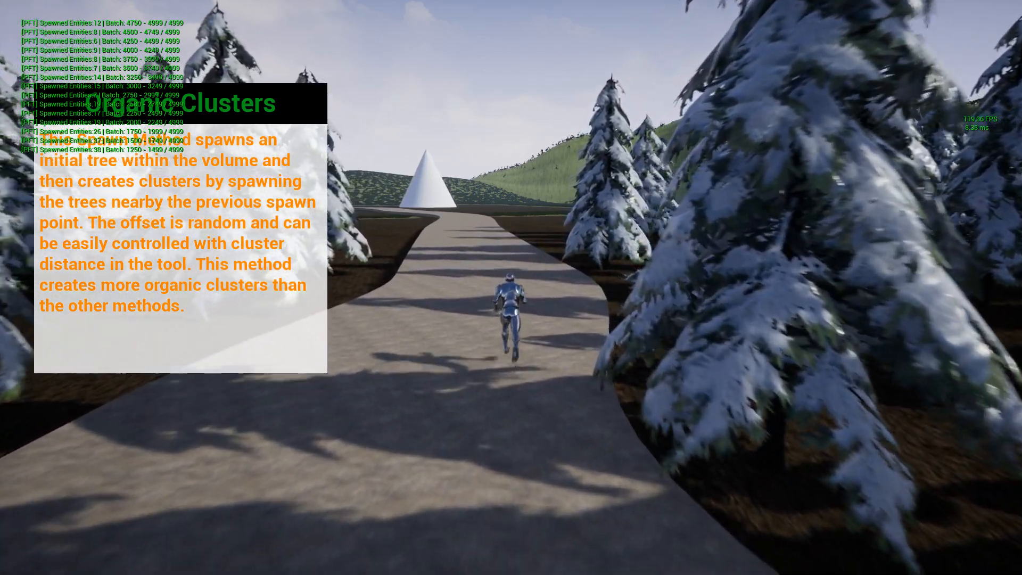
pyautogui.press('w')
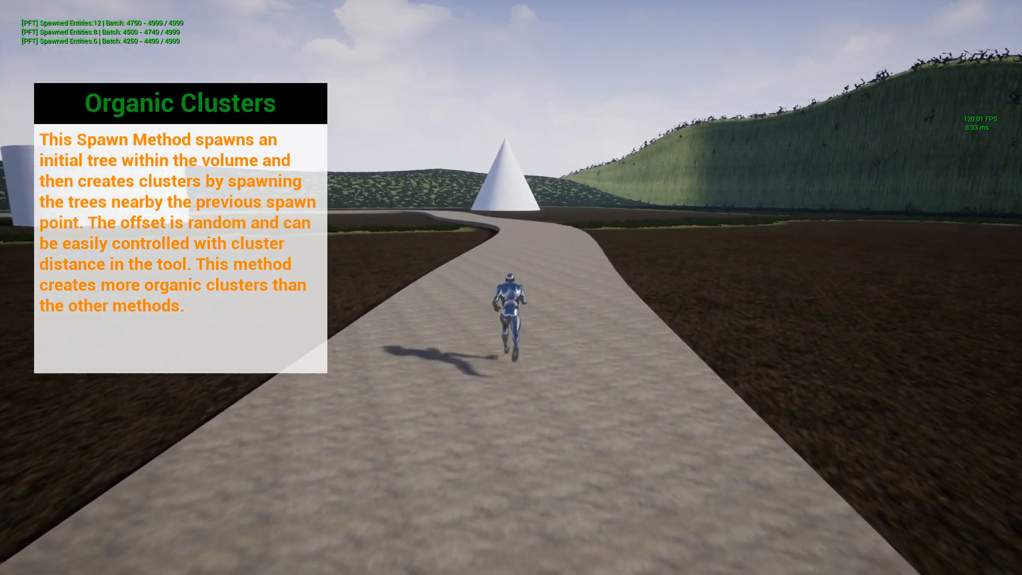
pyautogui.press('w')
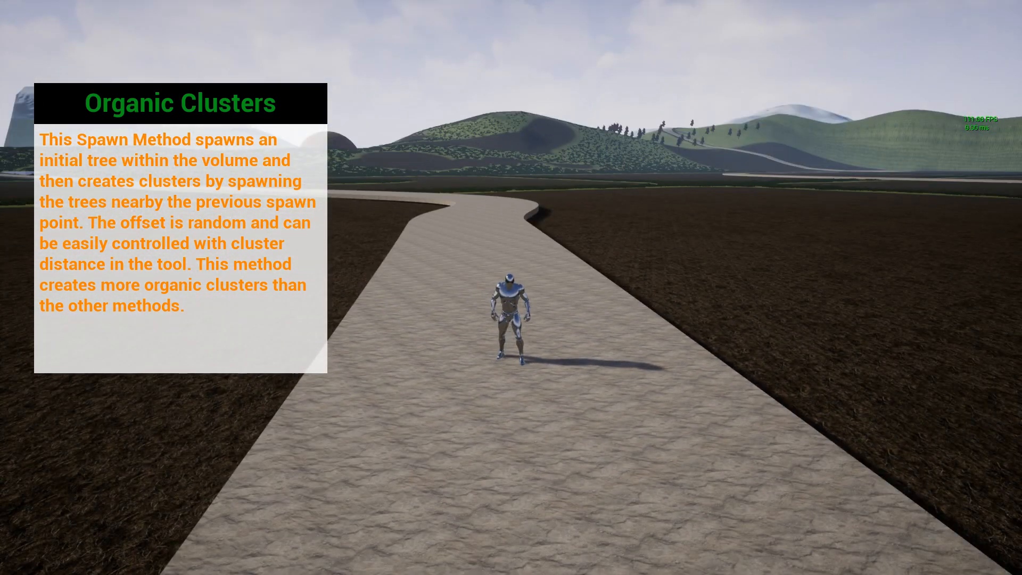
pyautogui.press('w')
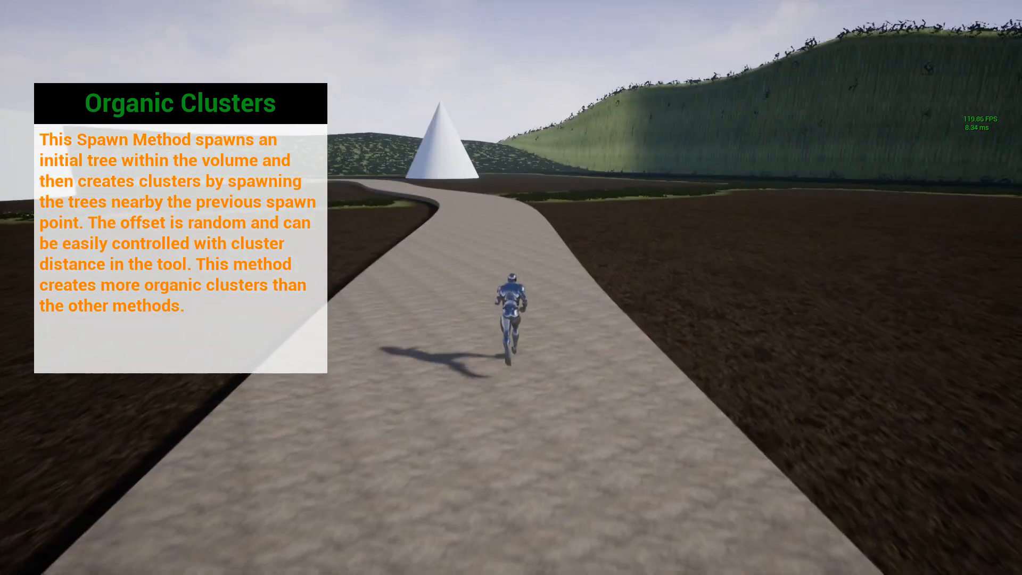
pyautogui.press('Escape')
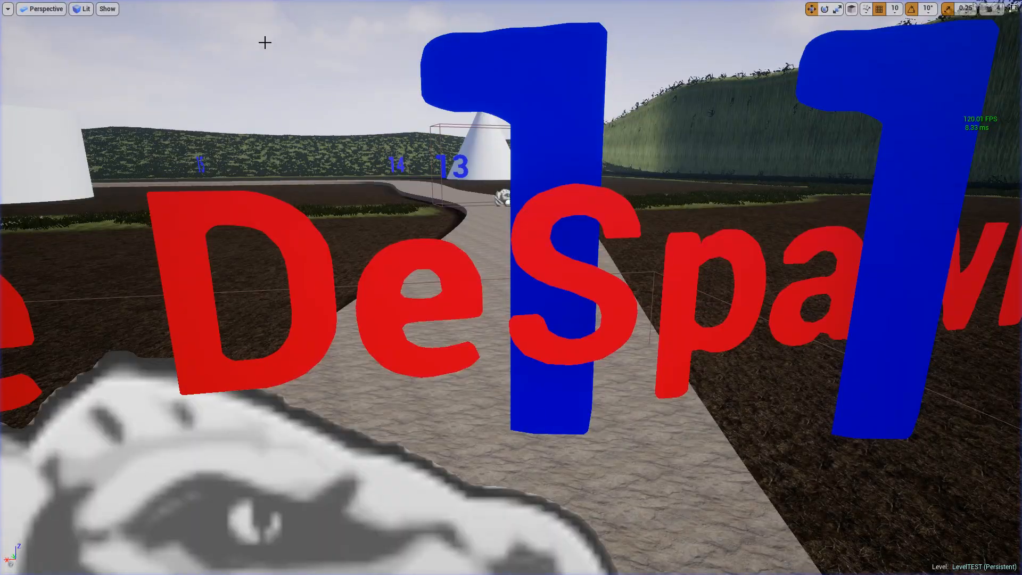
# - Leave full screen and review the Max spawn number of the first Actors List entry on the procedural foliage tool
pyautogui.press('F11')
pyautogui.press('s')
pyautogui.moveTo(534, 94); pyautogui.dragTo(426, 133, button='right')
pyautogui.press('s')
pyautogui.moveTo(348, 256)
pyautogui.mouseDown(button='right')
pyautogui.moveTo(373, 288)
pyautogui.moveTo(380, 272)
pyautogui.moveTo(348, 256)
pyautogui.mouseUp(button='right')
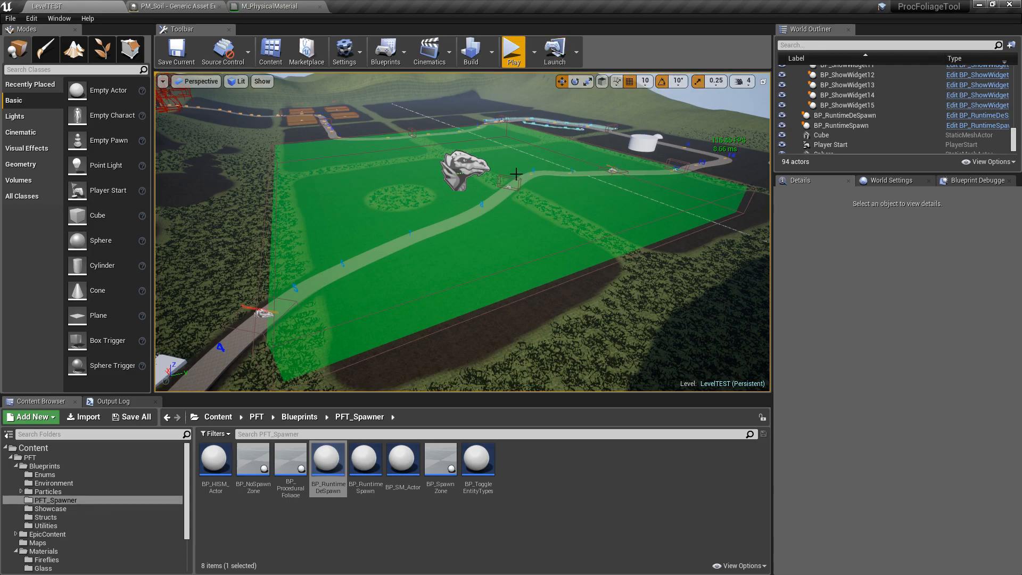
pyautogui.click(466, 166)
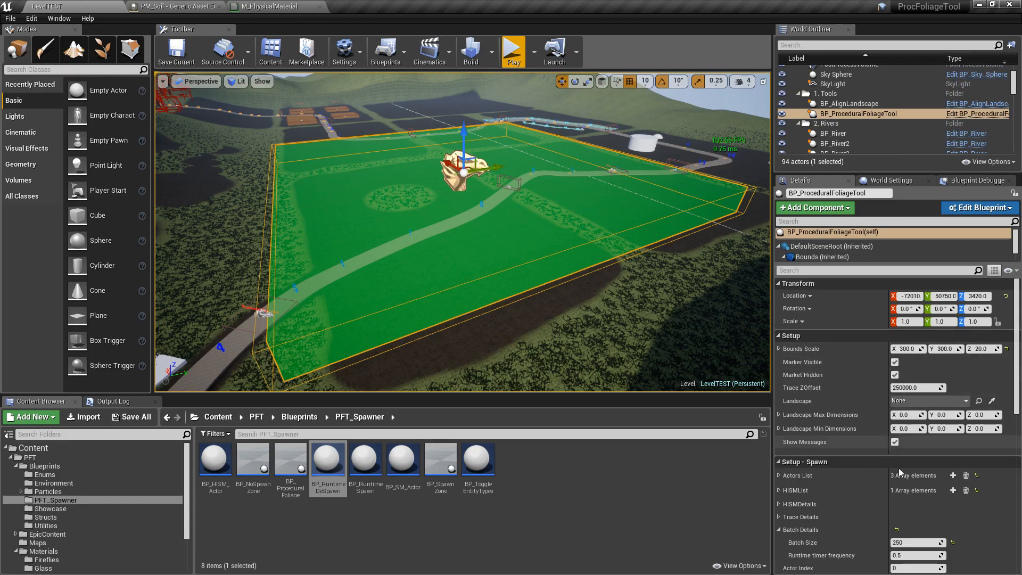
pyautogui.click(779, 476)
pyautogui.click(785, 489)
pyautogui.scroll(-3, 788, 492)
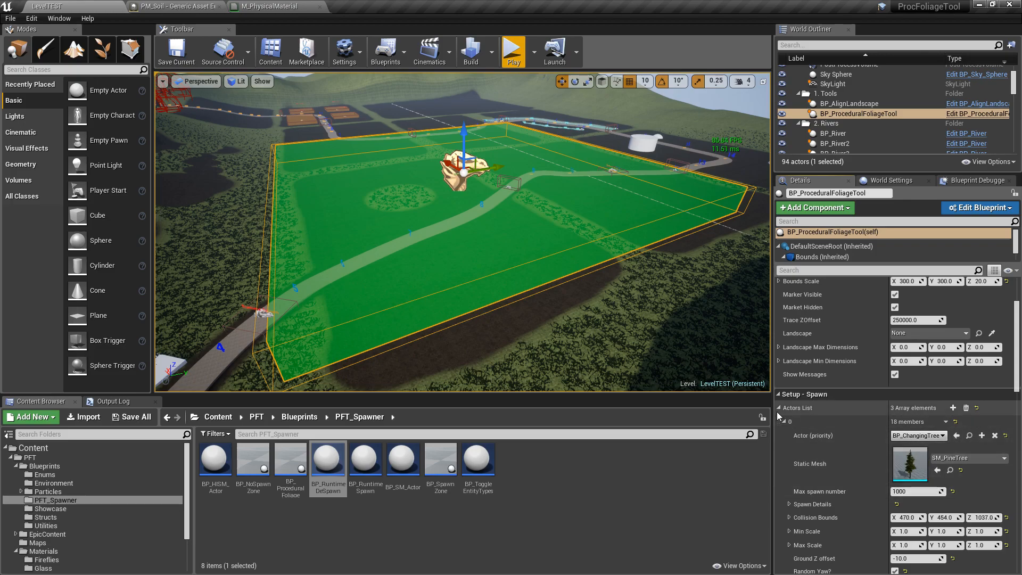
pyautogui.click(919, 492)
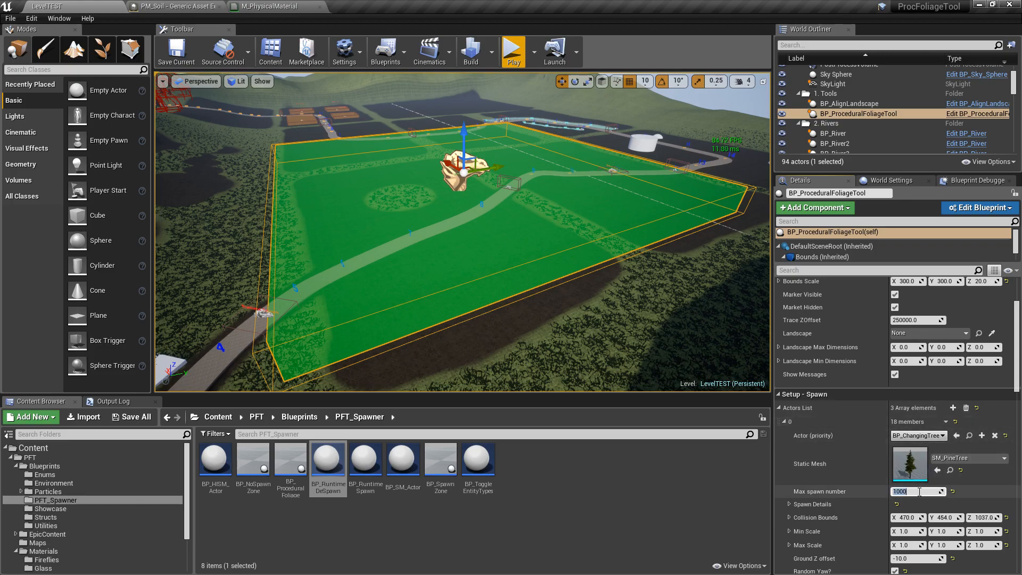
pyautogui.click(780, 408)
# - Set the Spawn Type of the BP_RuntimeSpawn trigger on the road to Actors
pyautogui.click(266, 323)
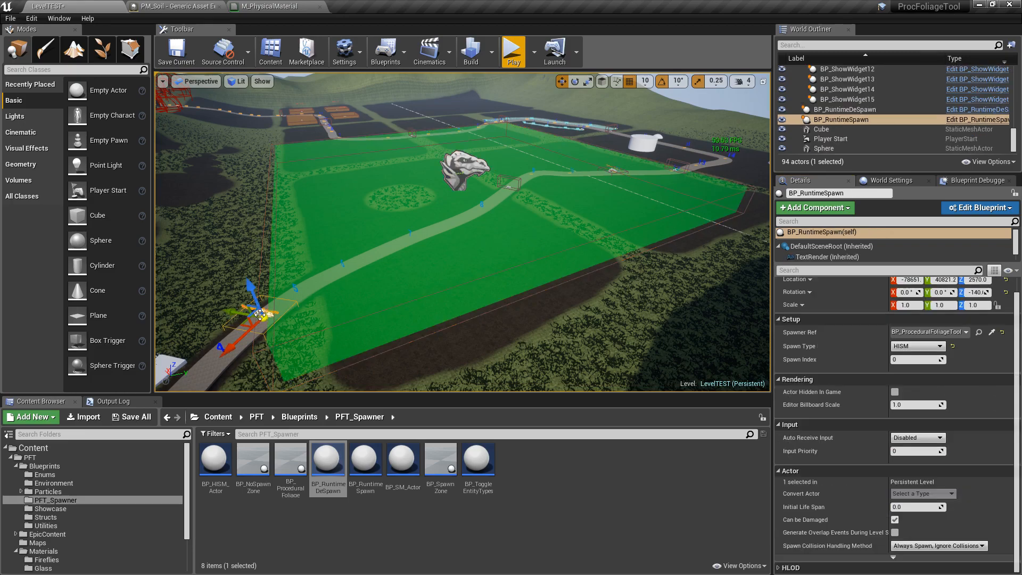
pyautogui.click(838, 120)
pyautogui.click(916, 346)
pyautogui.click(914, 360)
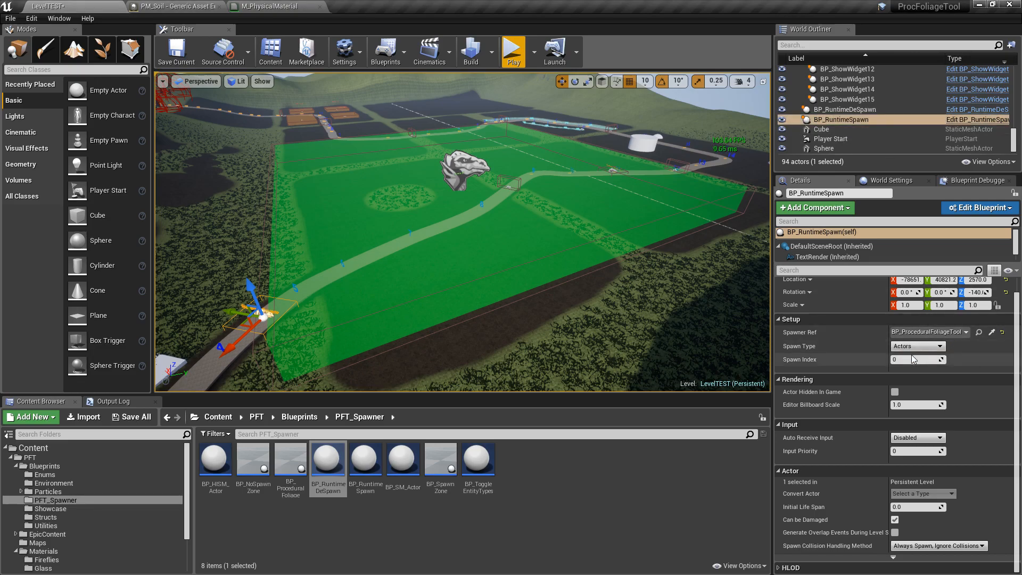
# - Start playing the level full screen from the road in front of the BP_RuntimeSpawn trigger
pyautogui.press('f')
pyautogui.moveTo(462, 232); pyautogui.dragTo(434, 196, button='right')
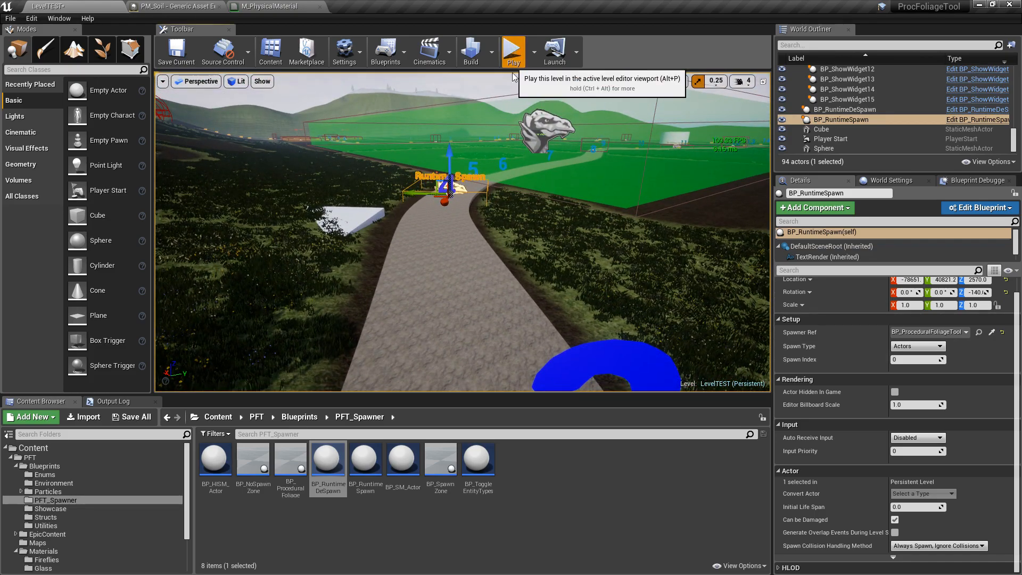
pyautogui.click(513, 54)
pyautogui.press('F11')
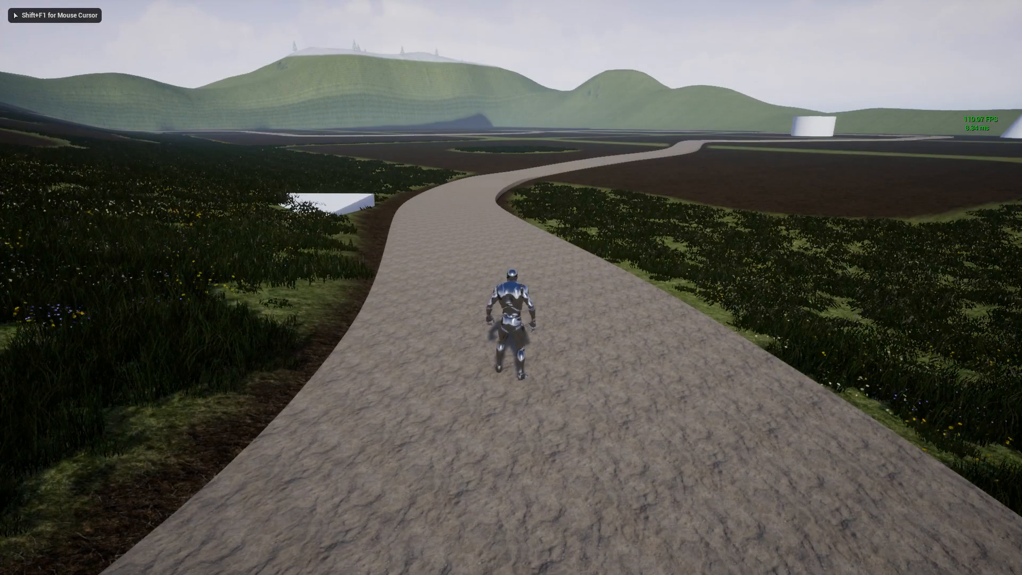
# - Run the character through the spawn trigger and the spawned tree actors to the despawn trigger, check the area and stop playing
pyautogui.press('w')
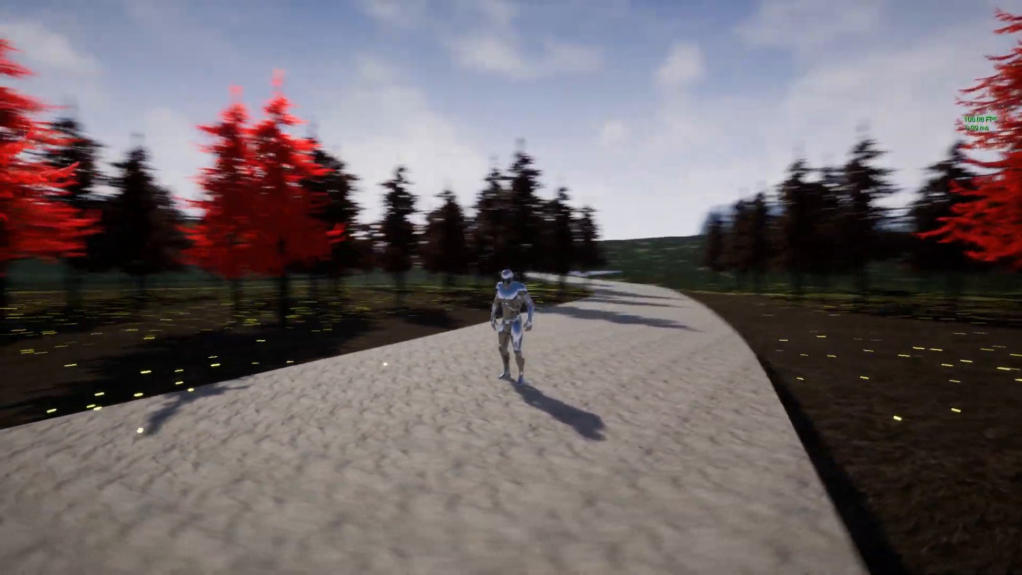
pyautogui.press('w')
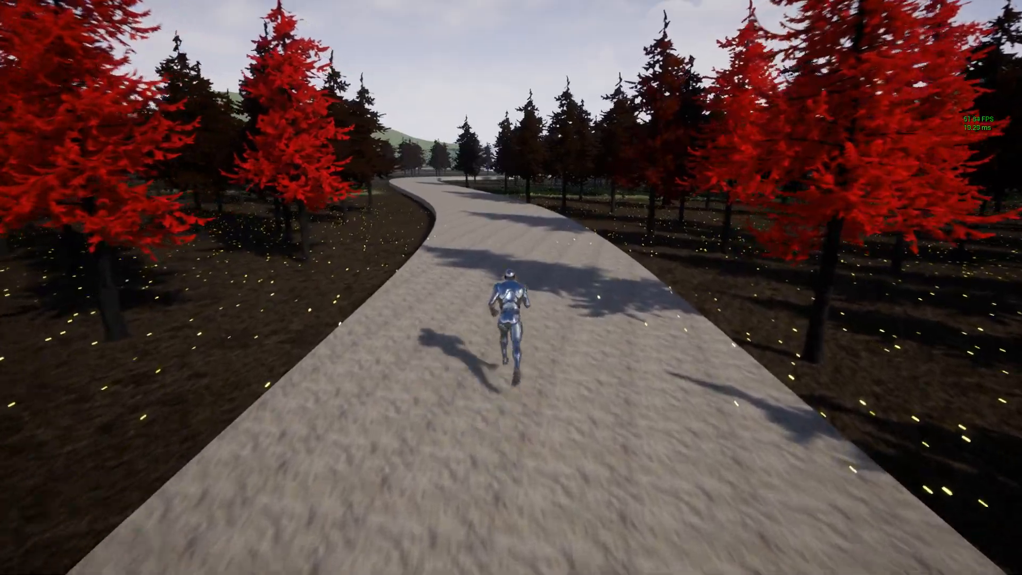
pyautogui.press('d')
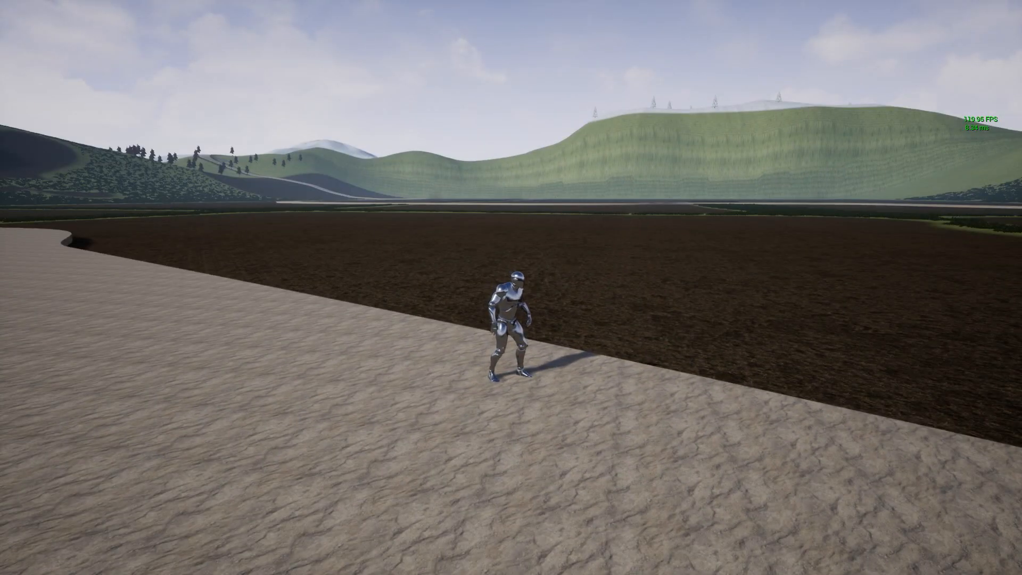
pyautogui.press('Escape')
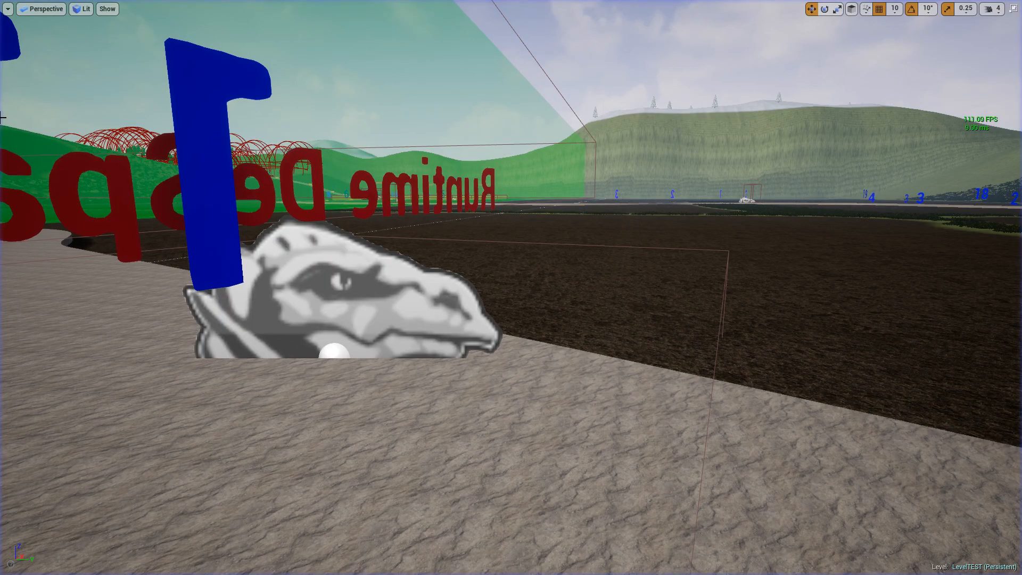
pyautogui.moveTo(509, 181); pyautogui.dragTo(426, 221, button='right')
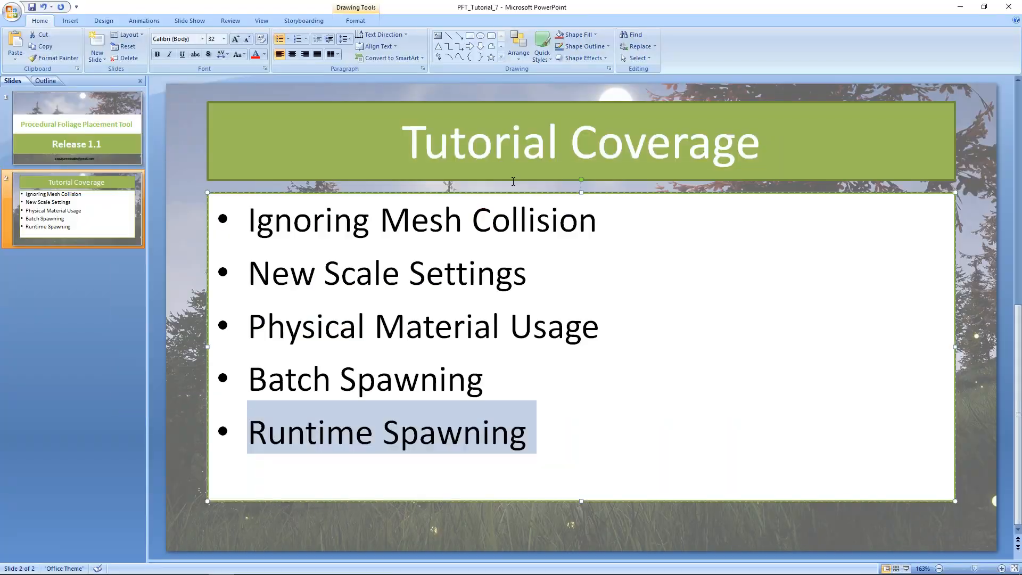
# - Switch to the PowerPoint Tutorial Coverage slide and highlight Ignoring Mesh Collision, New Scale Settings and Physical Material Usage one after another
pyautogui.click(441, 220)
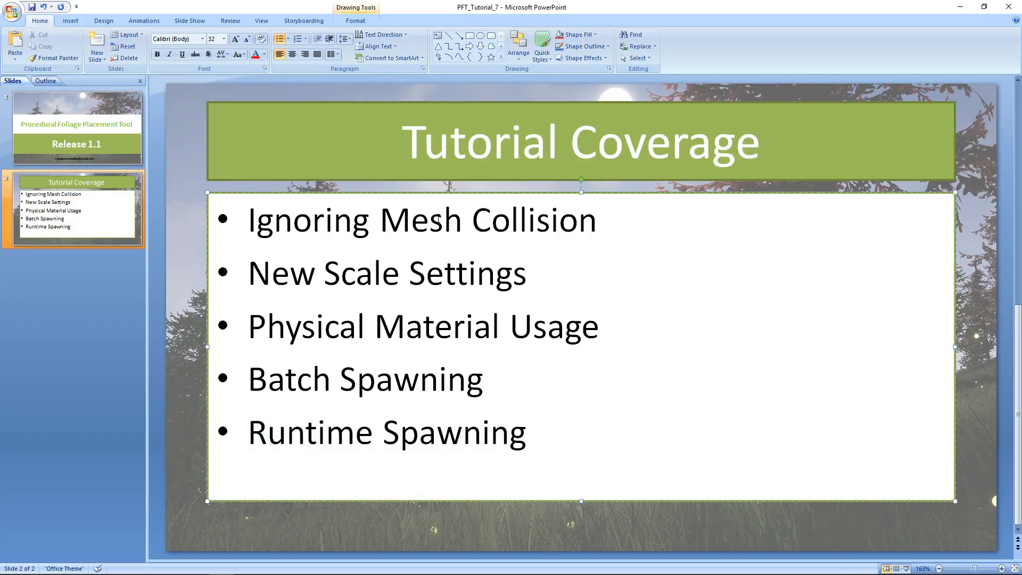
pyautogui.moveTo(594, 215); pyautogui.dragTo(296, 226)
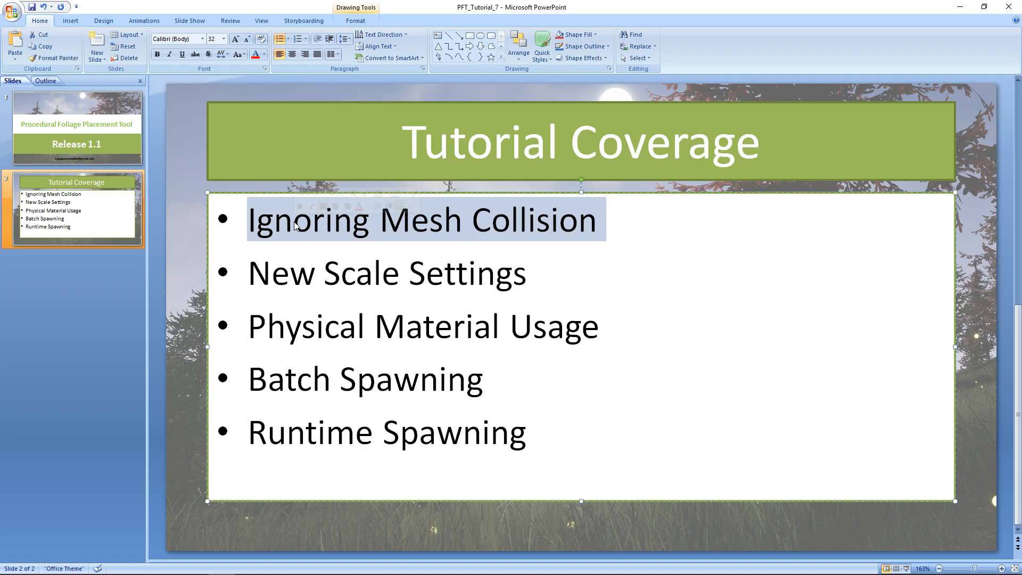
pyautogui.click(443, 262)
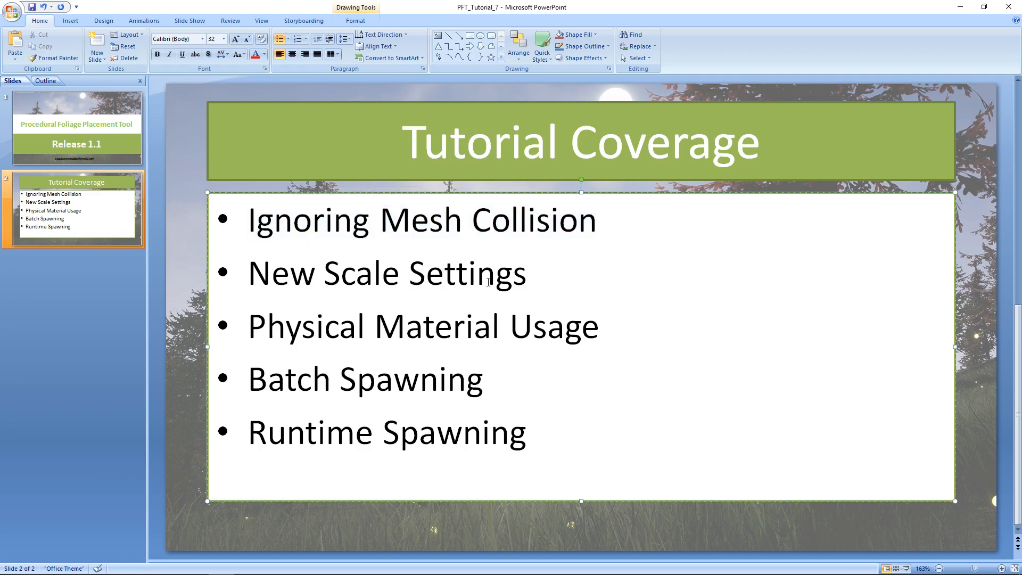
pyautogui.moveTo(534, 278); pyautogui.dragTo(293, 272)
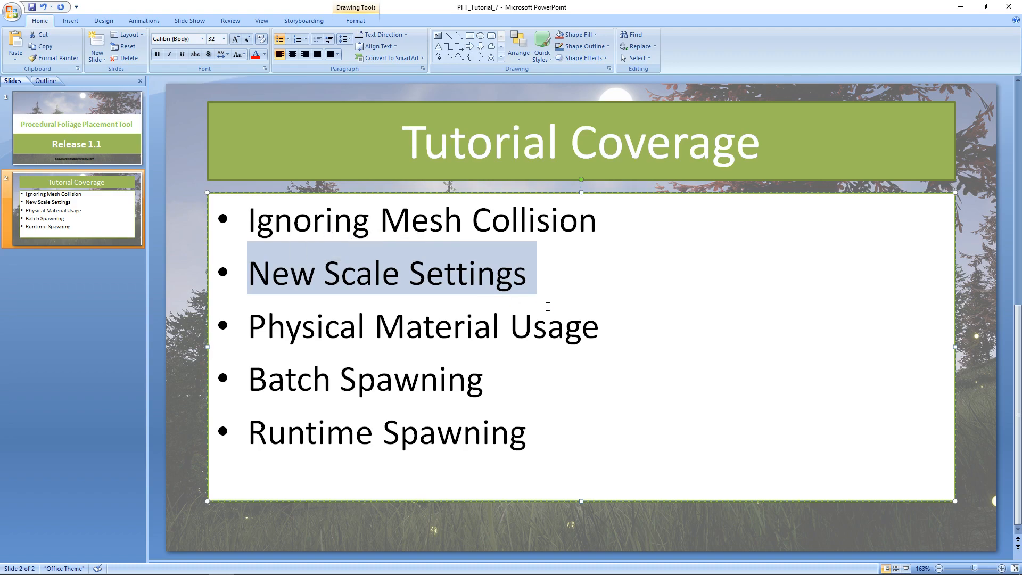
pyautogui.click(554, 324)
pyautogui.moveTo(596, 323); pyautogui.dragTo(337, 299)
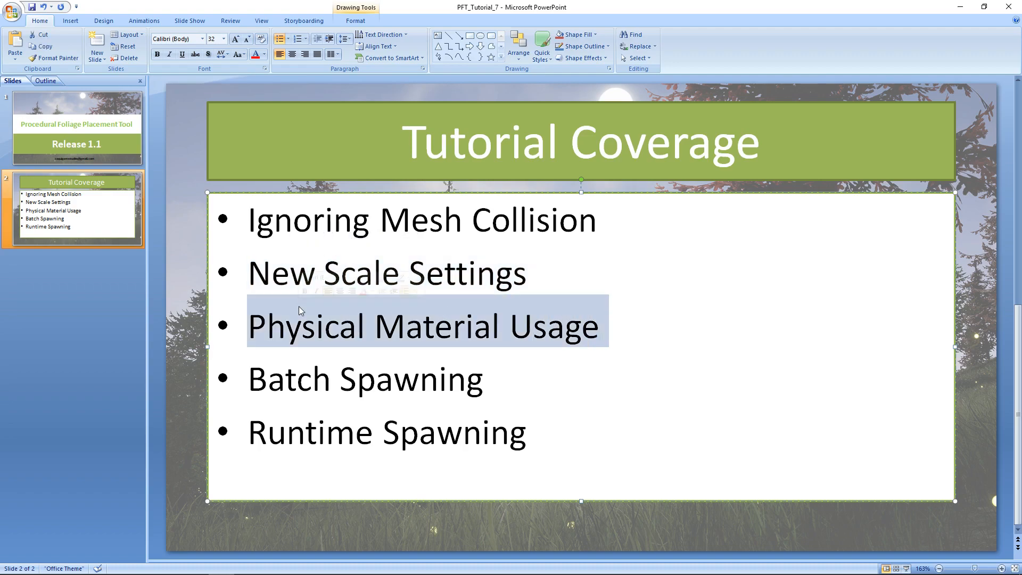